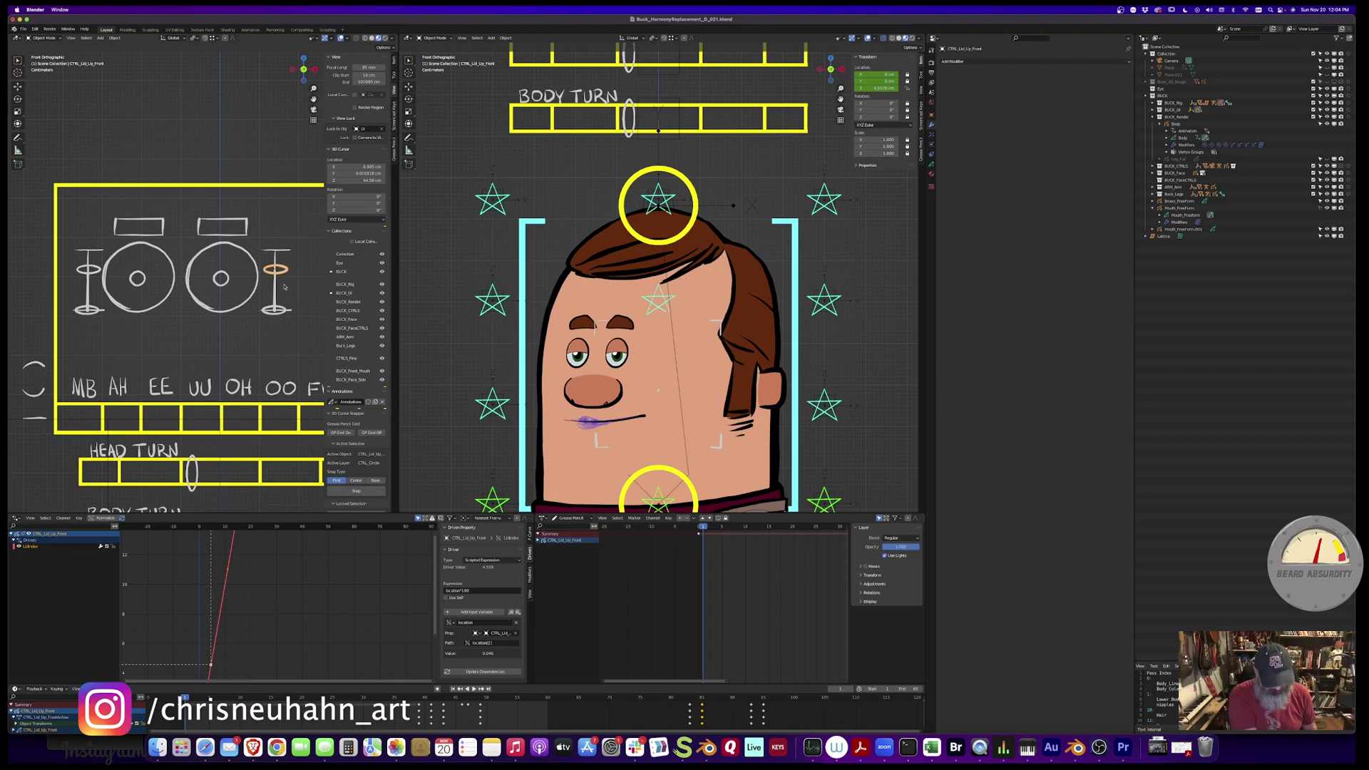
Drag the upper and lower eyelid controllers on the head rig to open and close the lids
mouse_move(276, 268)
mouse_down()
mouse_move(289, 248)
mouse_move(295, 282)
mouse_up()
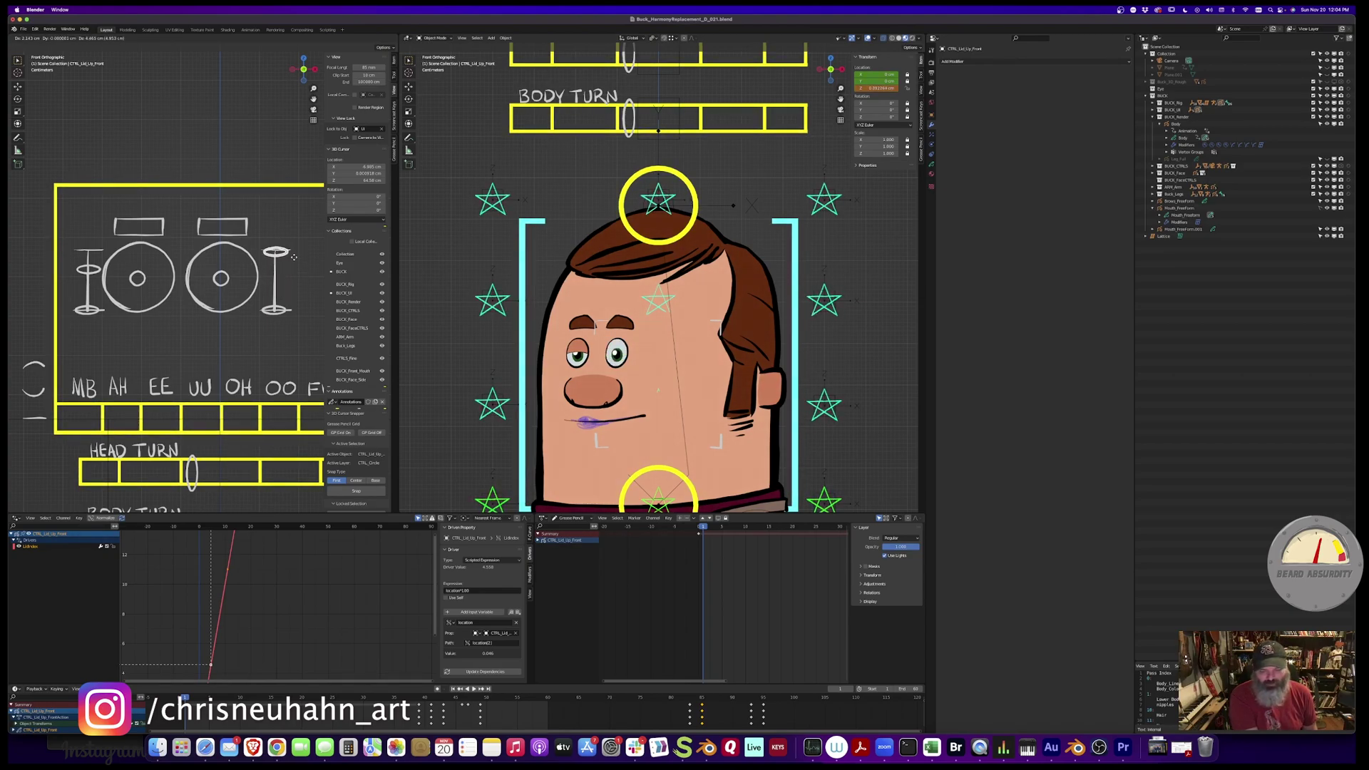
drag(296, 282, 290, 259)
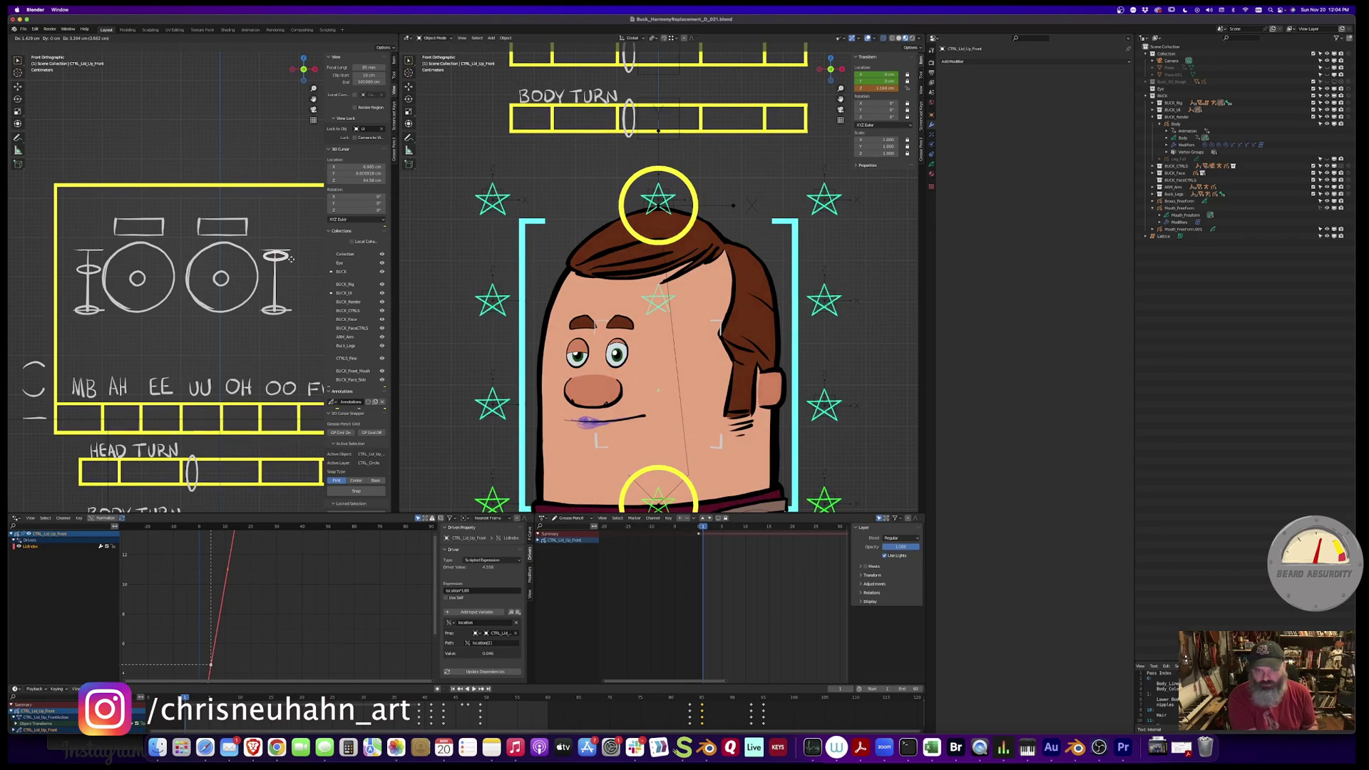
click(283, 263)
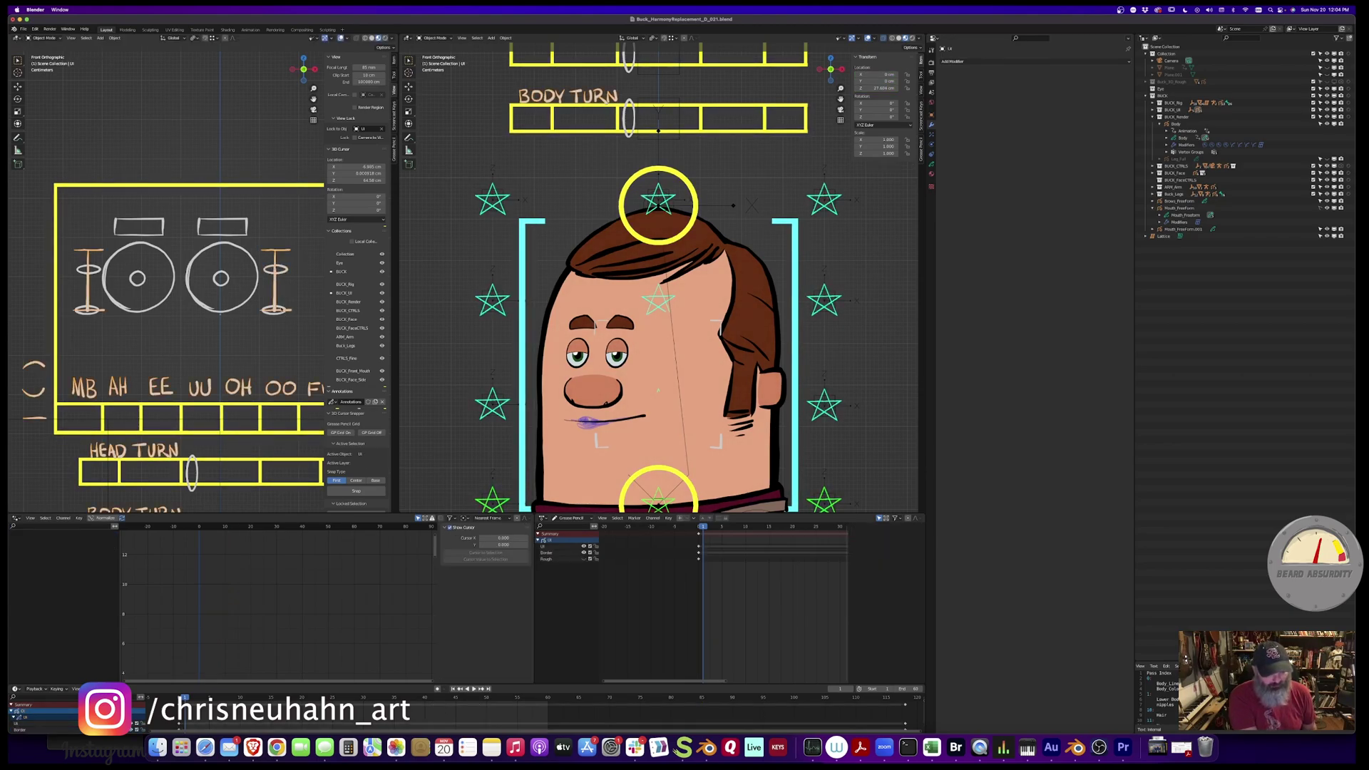
click(281, 288)
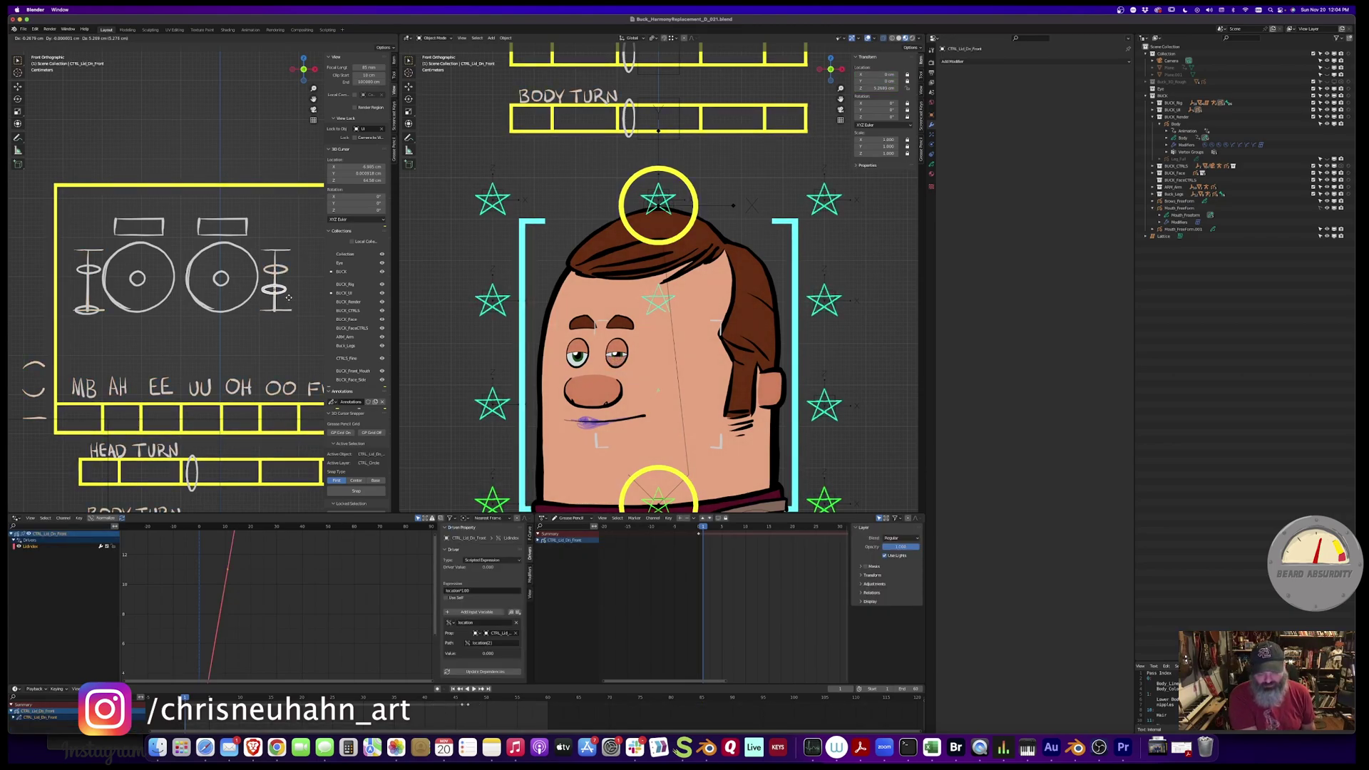
drag(278, 290, 275, 309)
Shift the pupils right with the pupil box controller, then undo the move
click(266, 331)
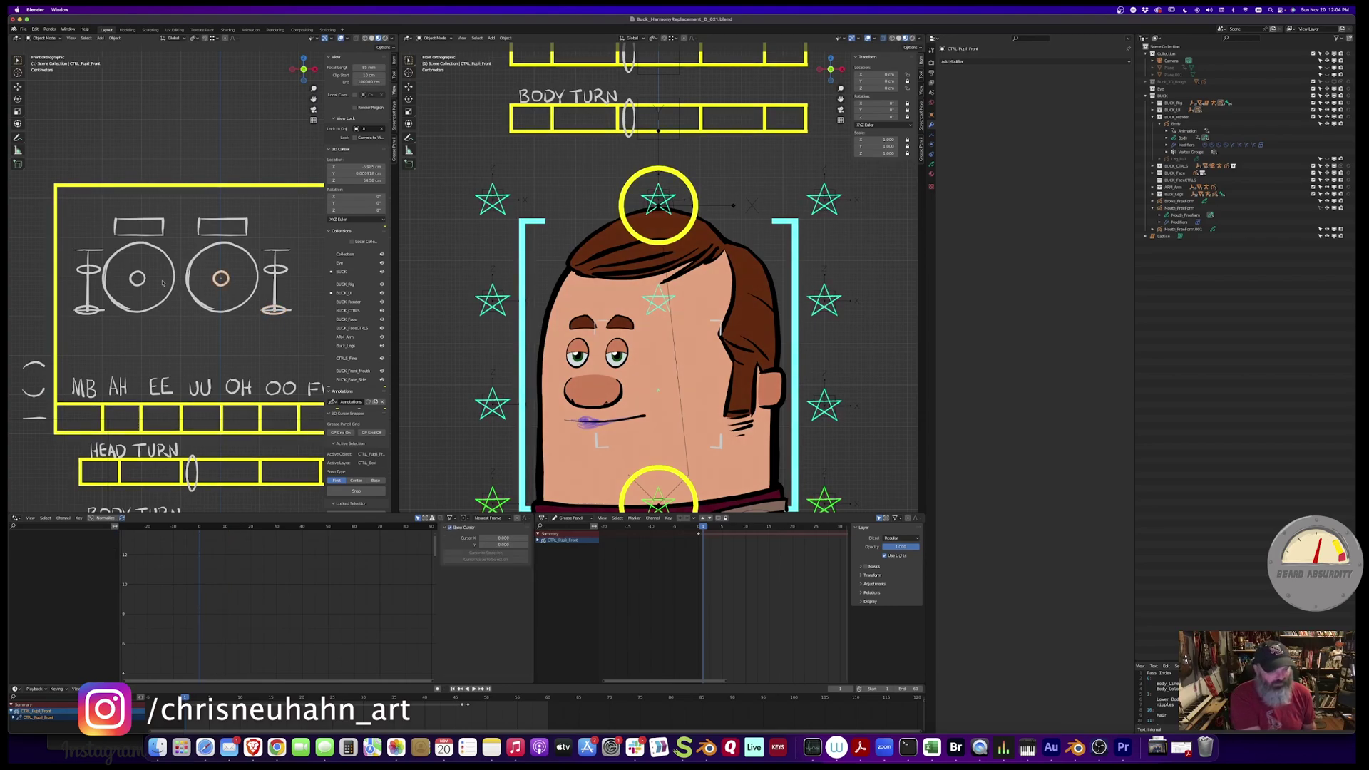
drag(266, 331, 266, 335)
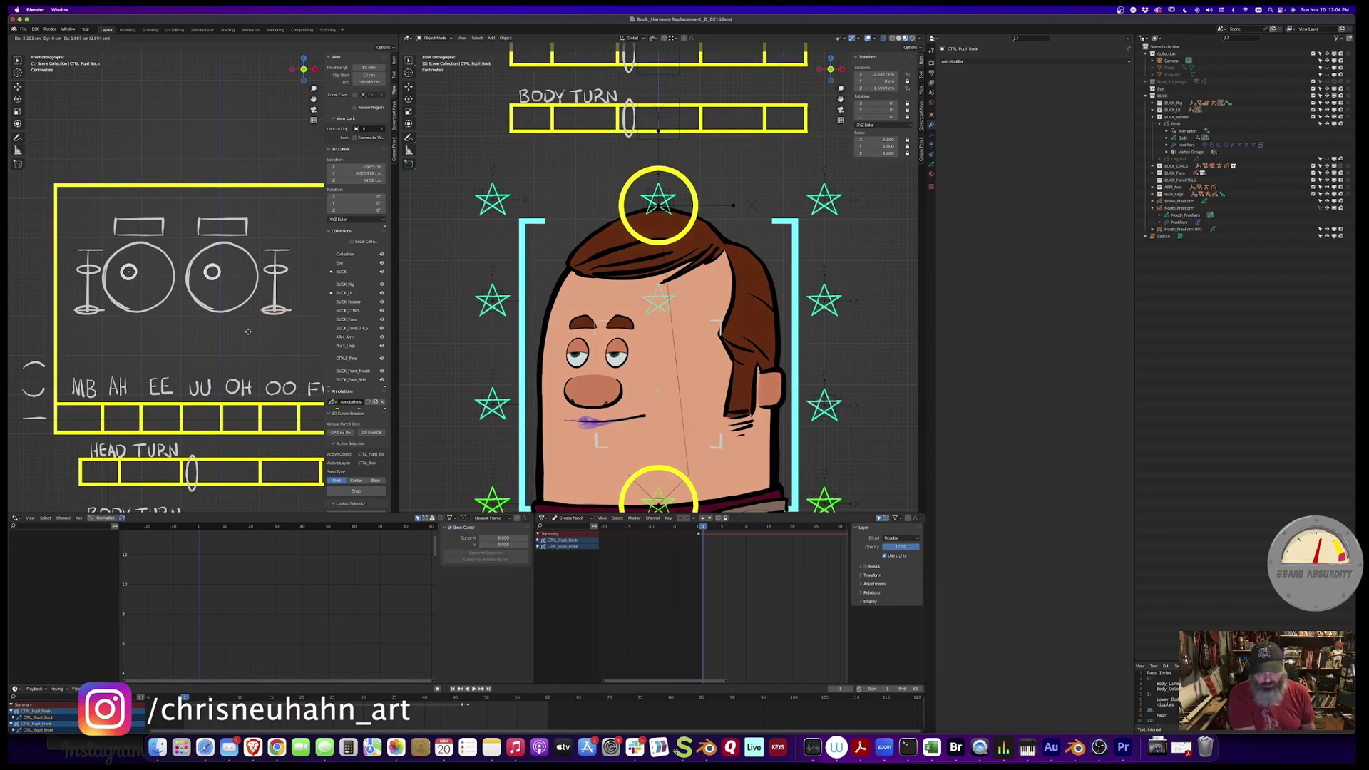
key(ctrl+z)
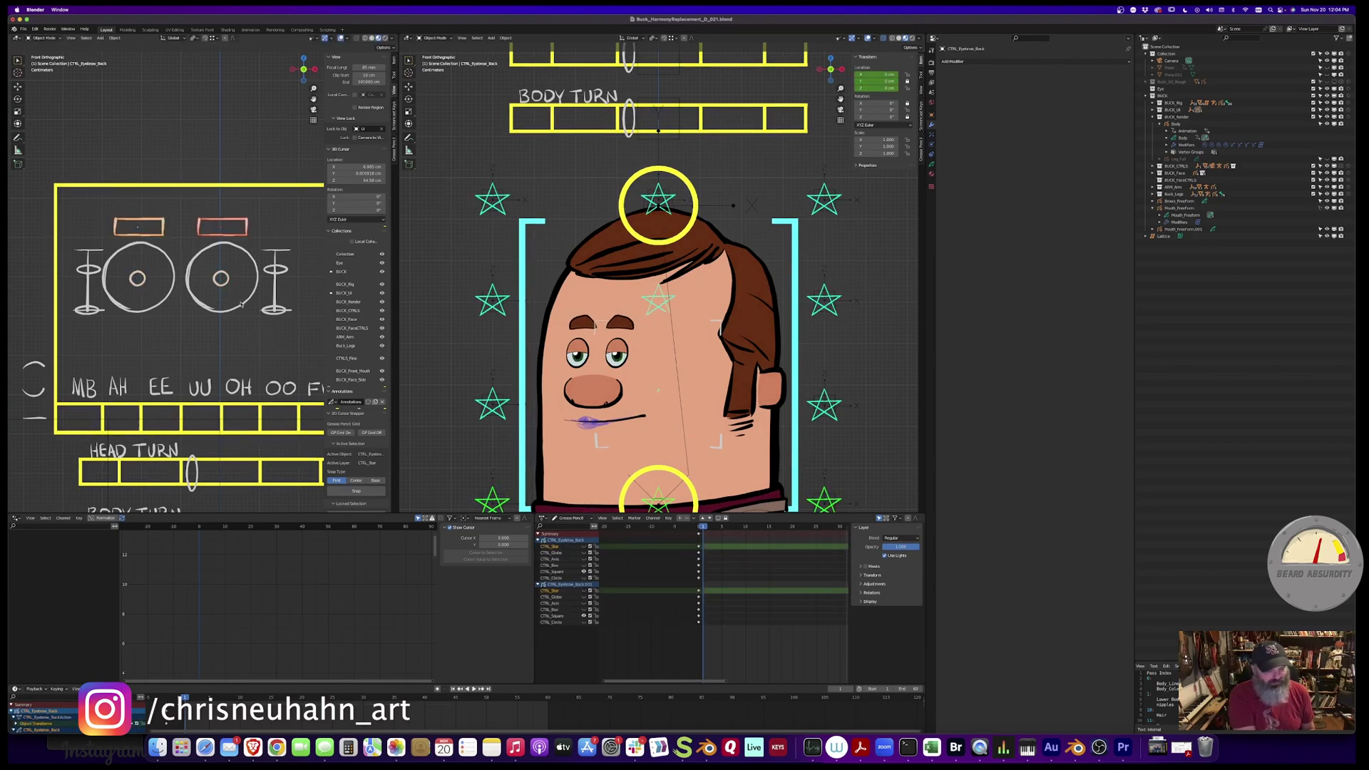
key(ctrl+z)
key(ctrl+z)
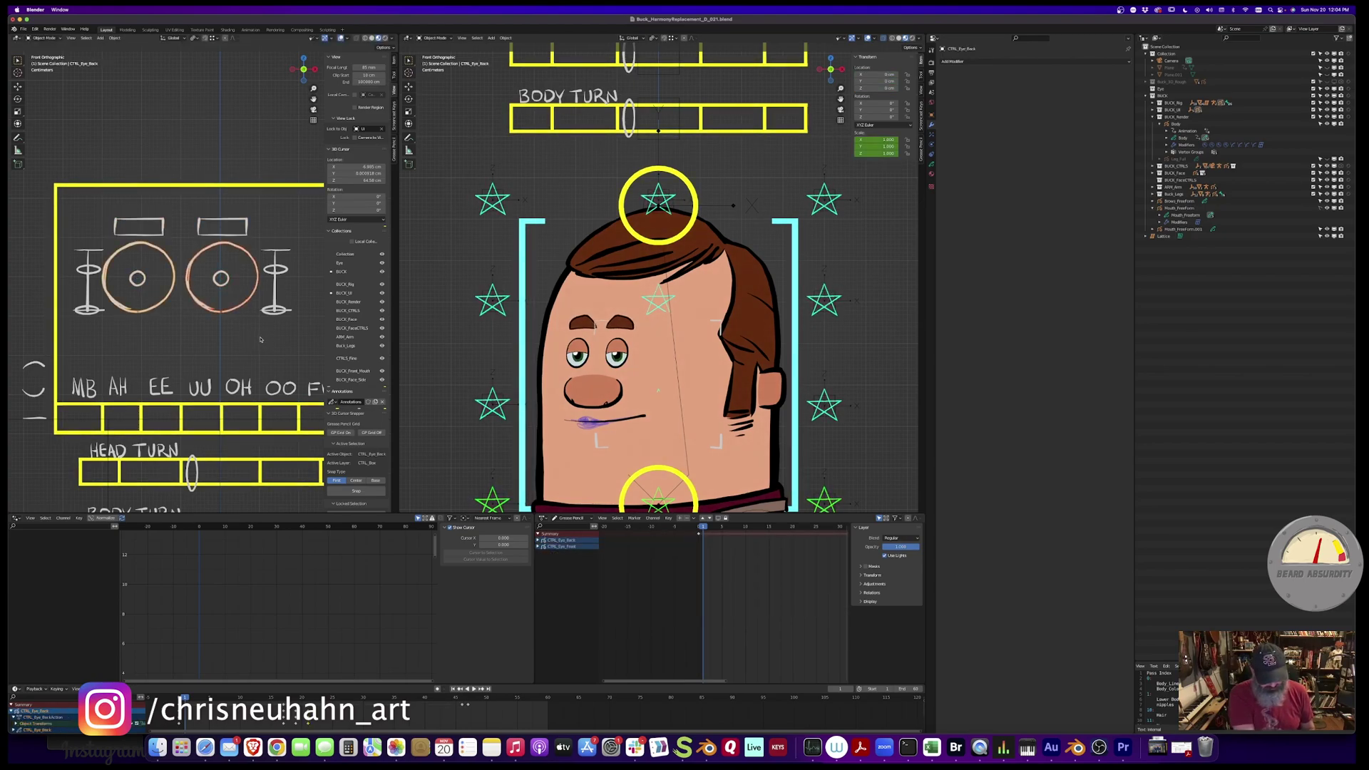
Scale the eye circle controls along Z into tall ovals
key(s)
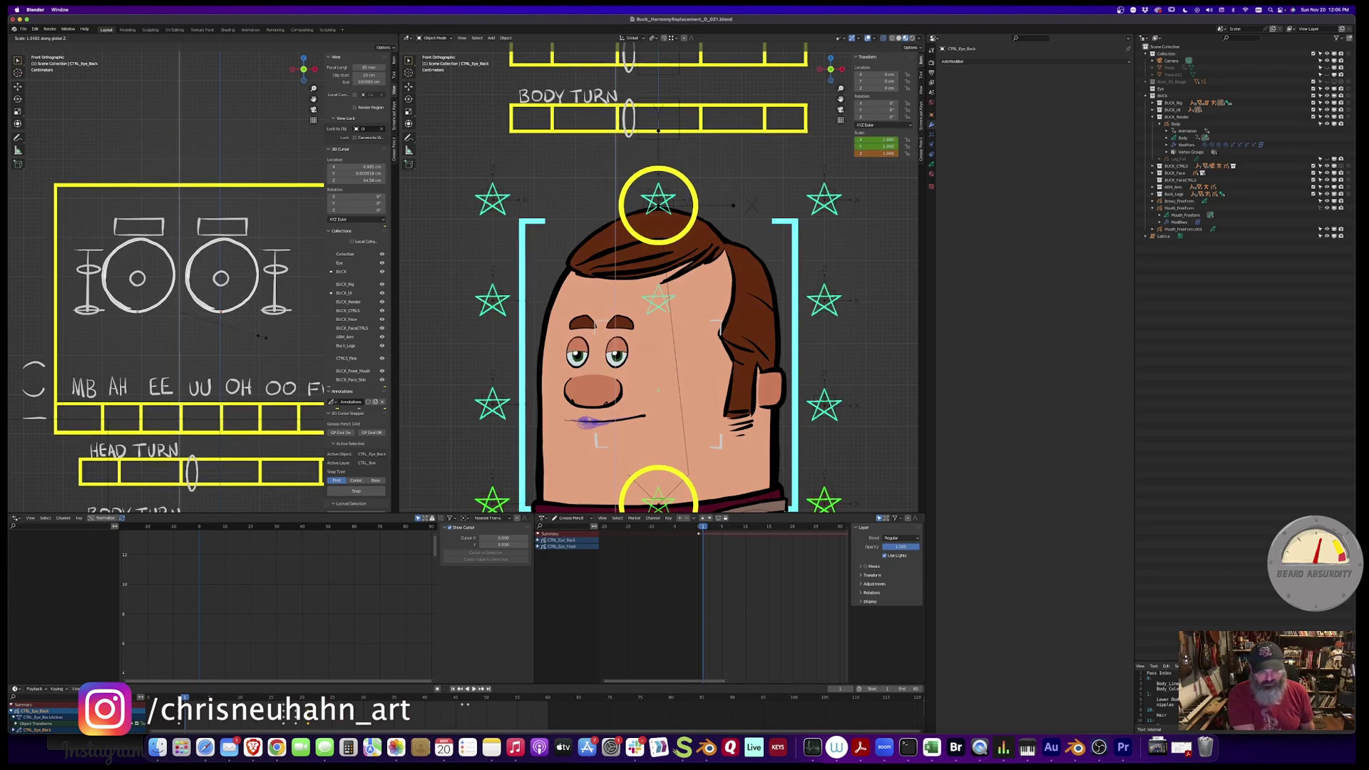
key(z)
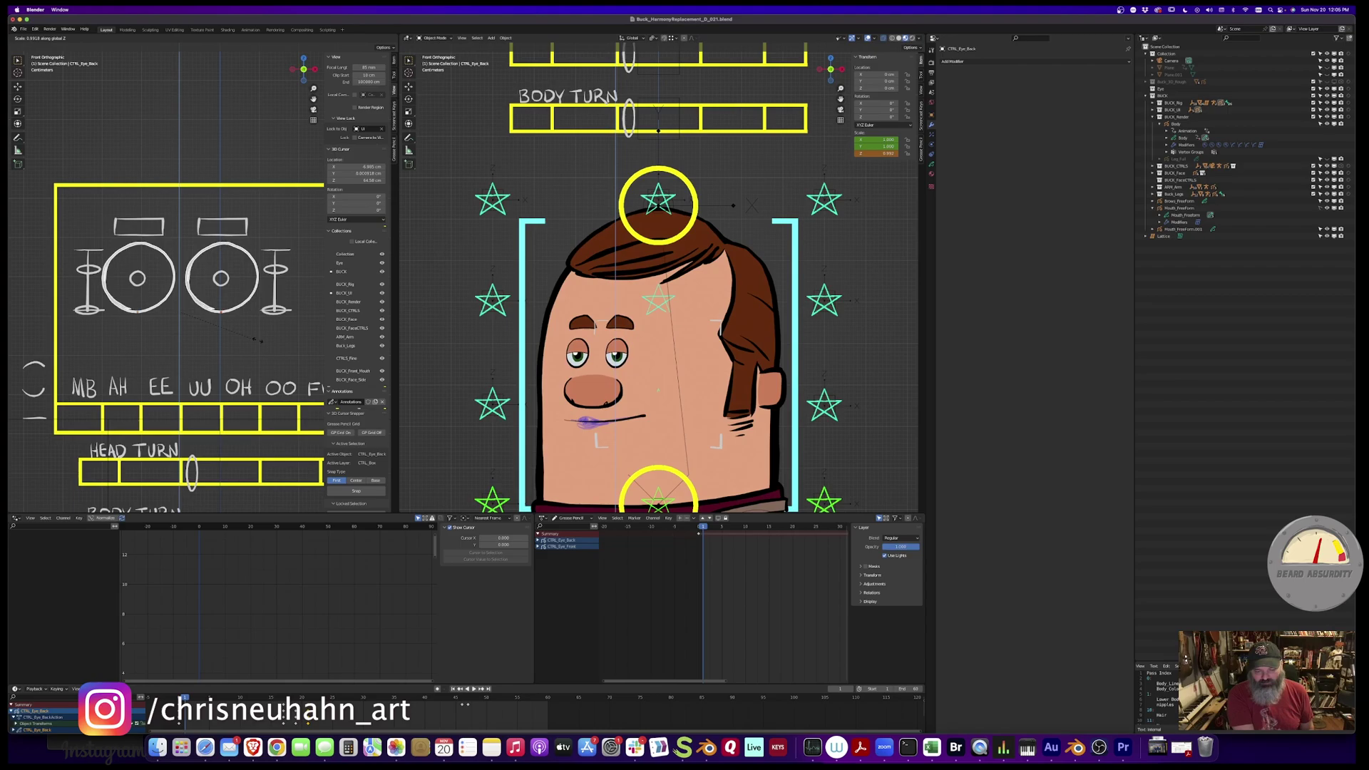
click(257, 341)
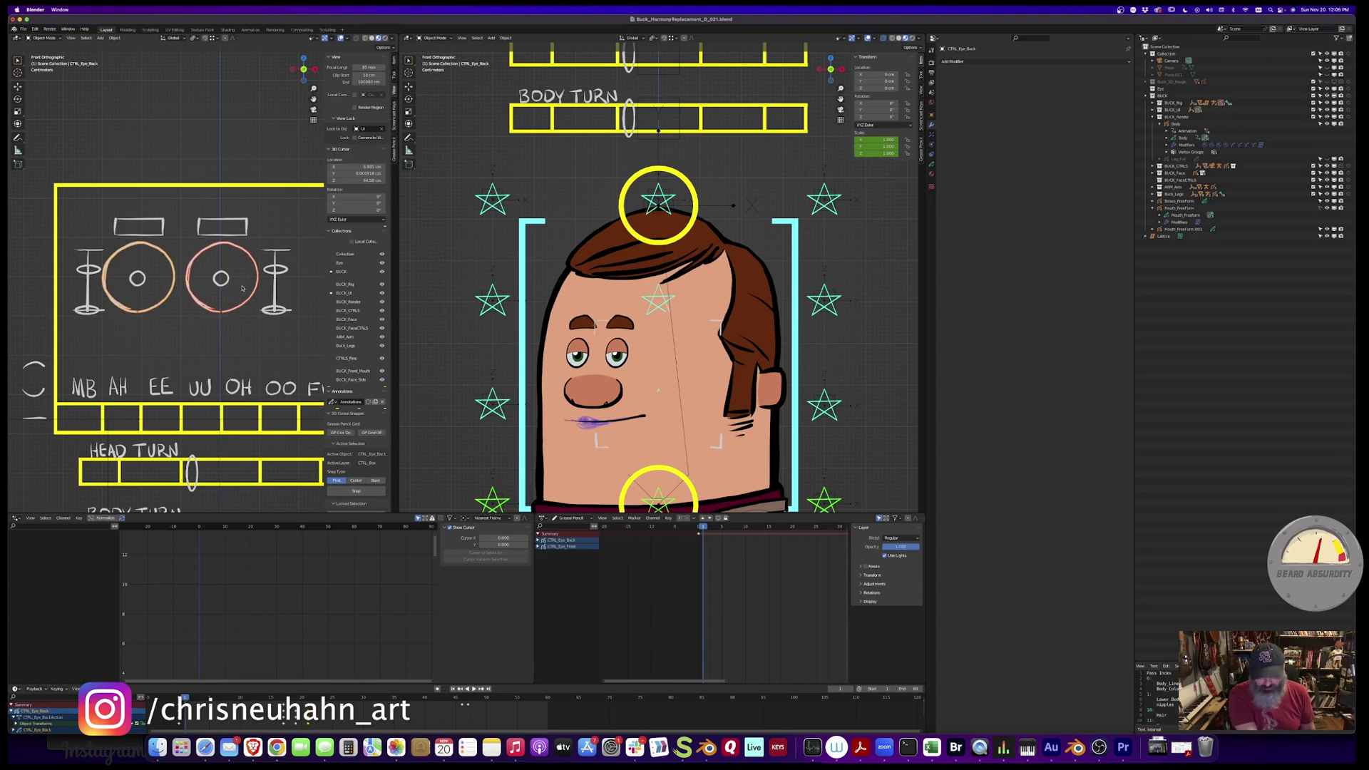
Move the pupil dots so the eyes look left
click(243, 286)
key(g)
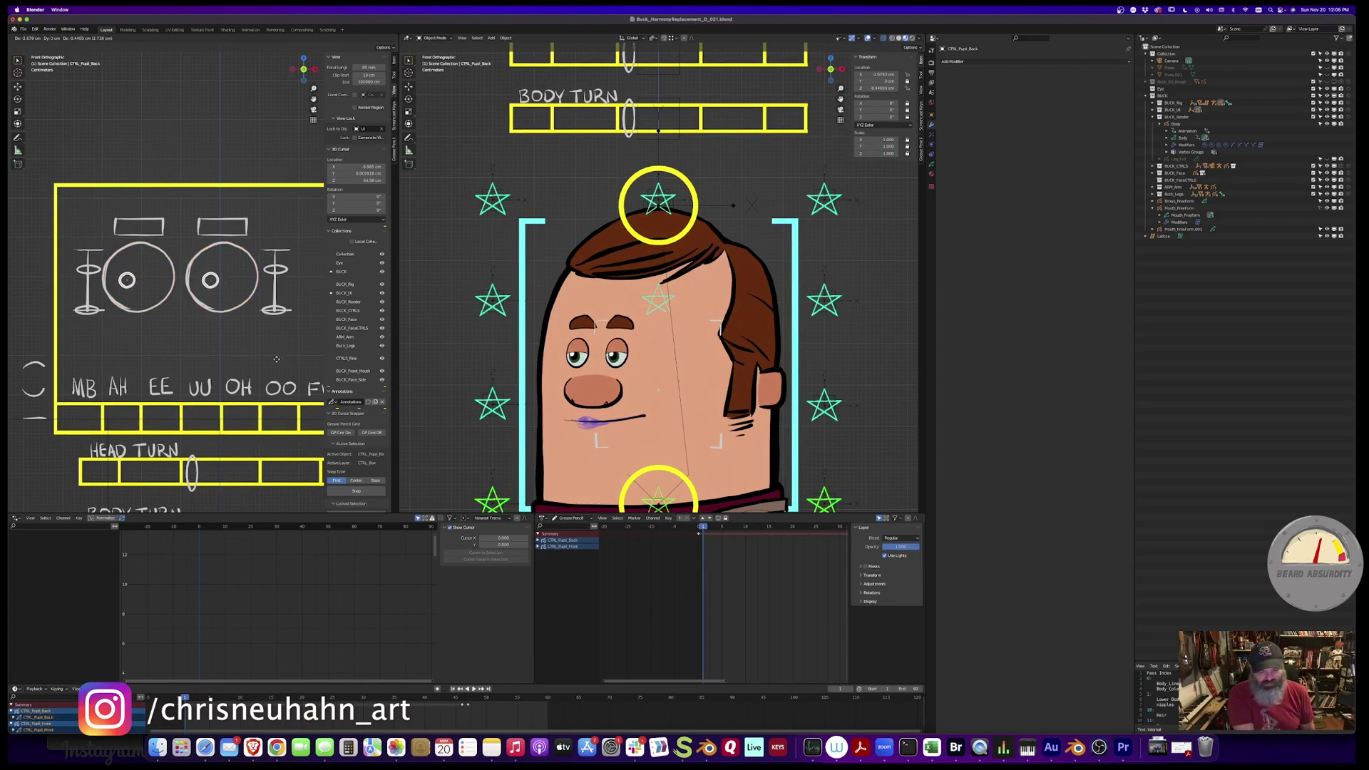
click(268, 361)
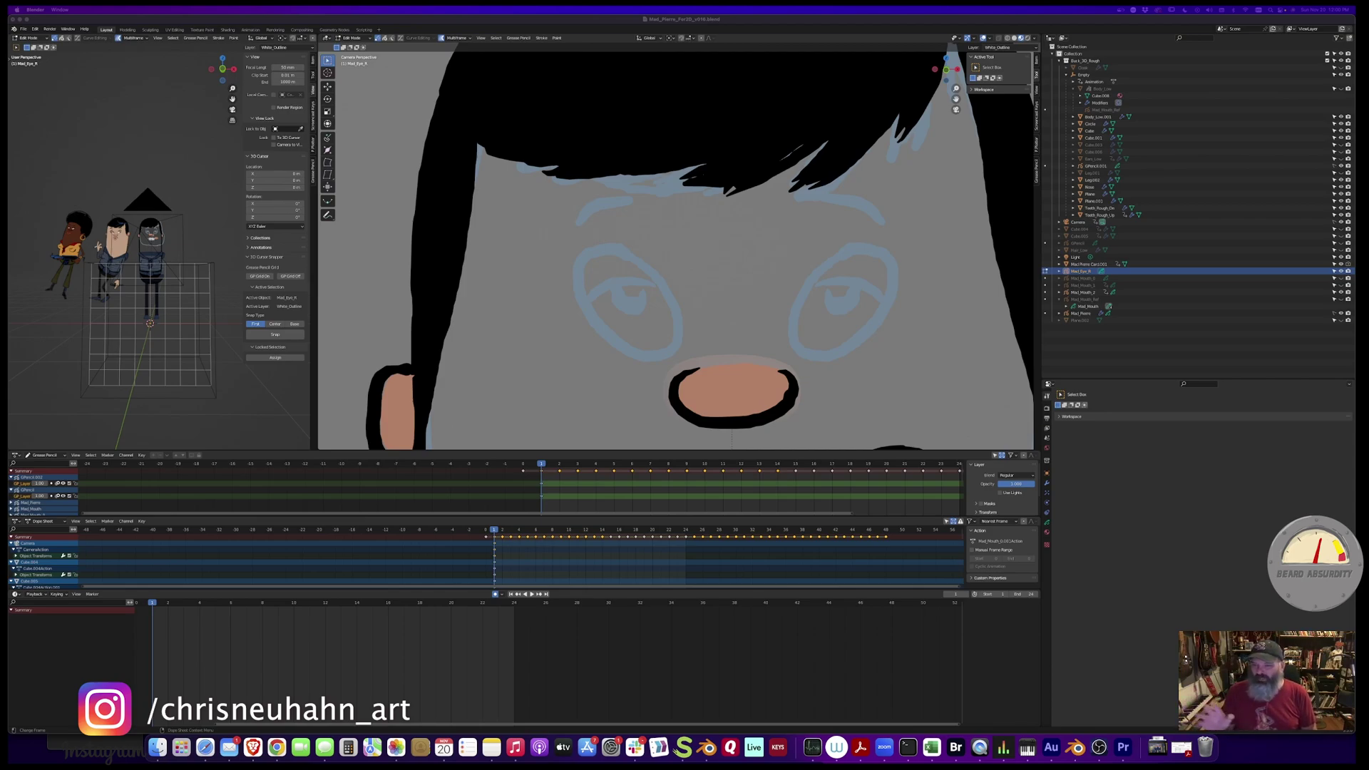
Click through the layers to White_Outline and select the black Mad_Outline material
click(1047, 522)
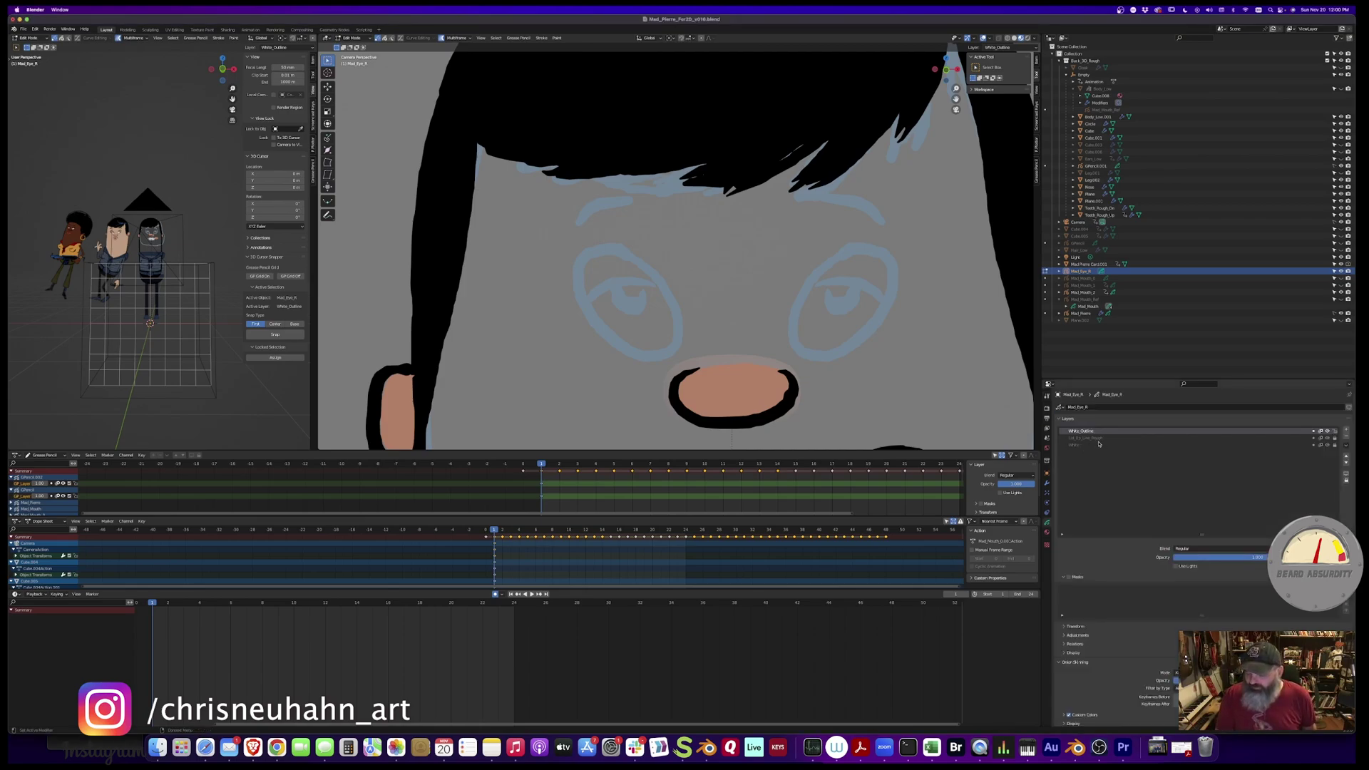
click(1097, 437)
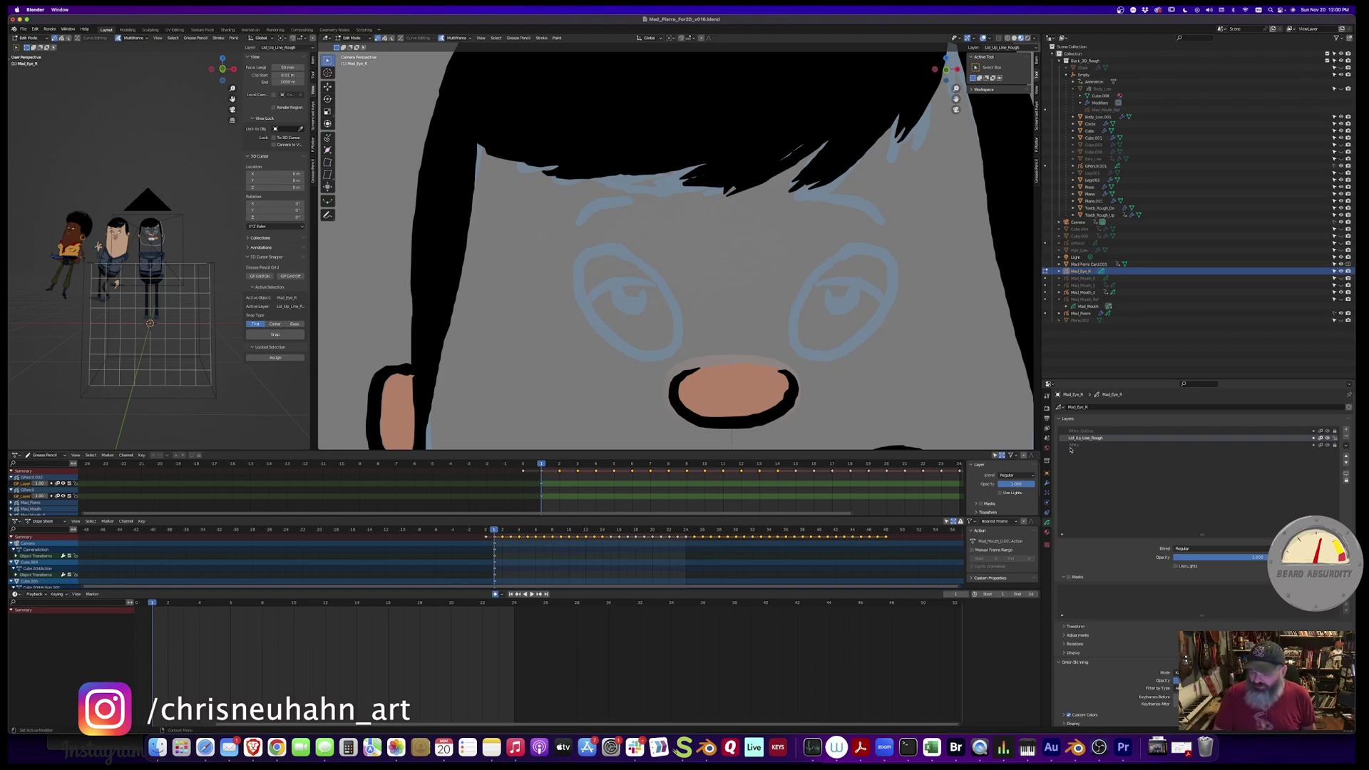
click(1076, 445)
click(1082, 431)
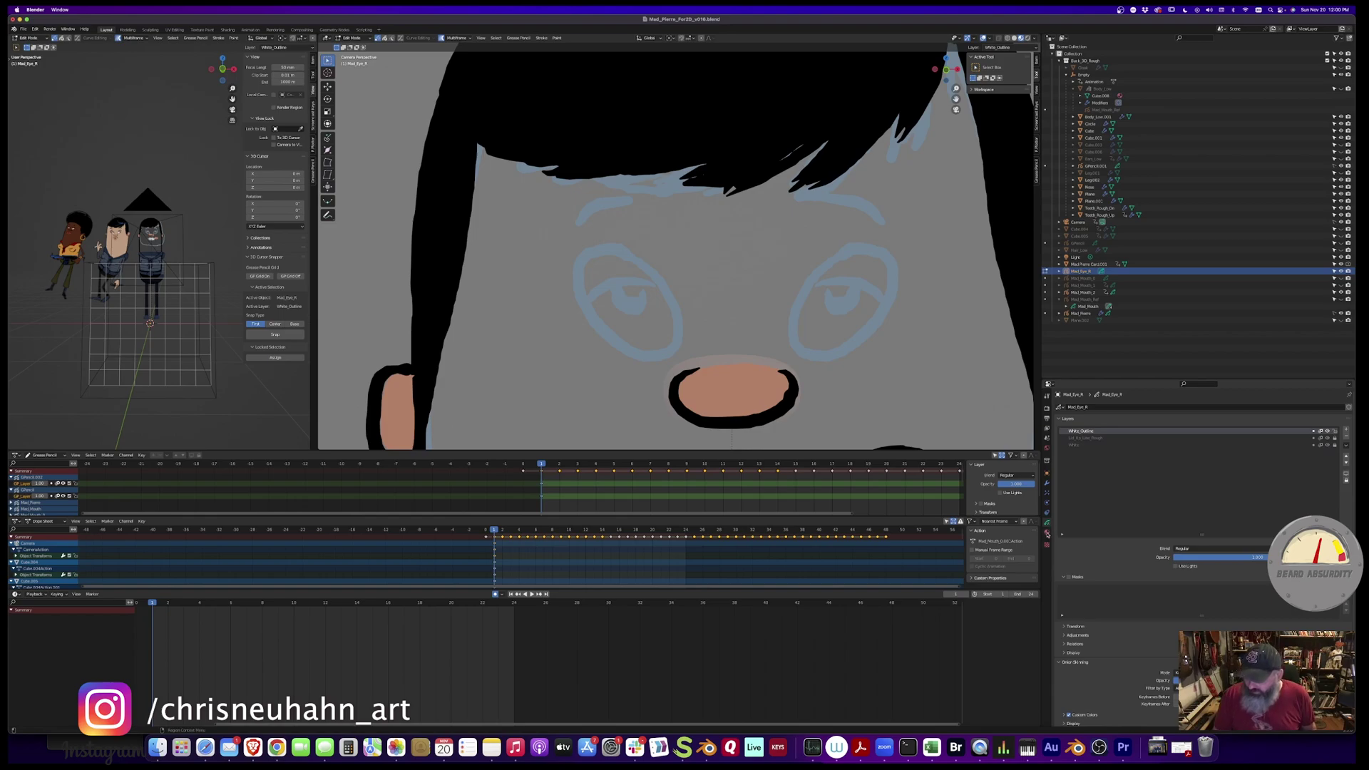
click(1049, 532)
click(1076, 408)
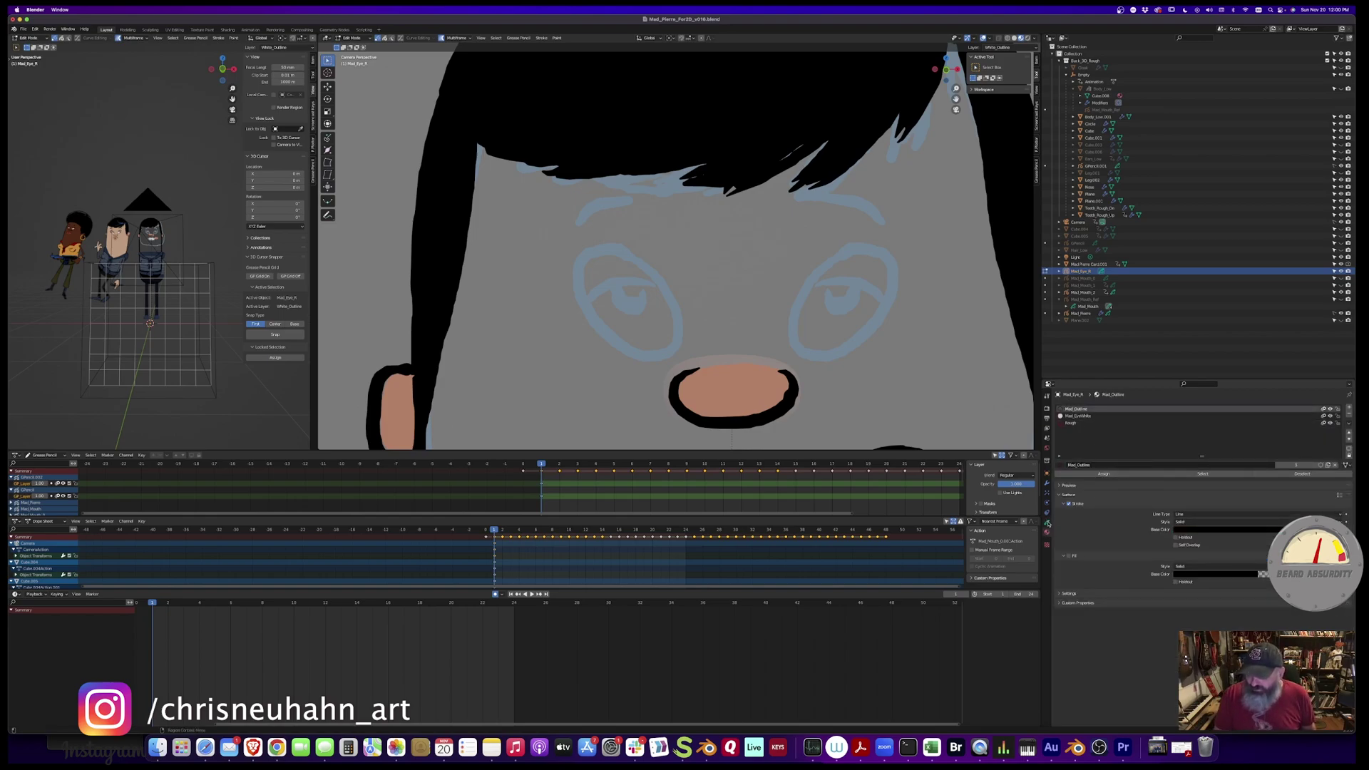
click(1048, 515)
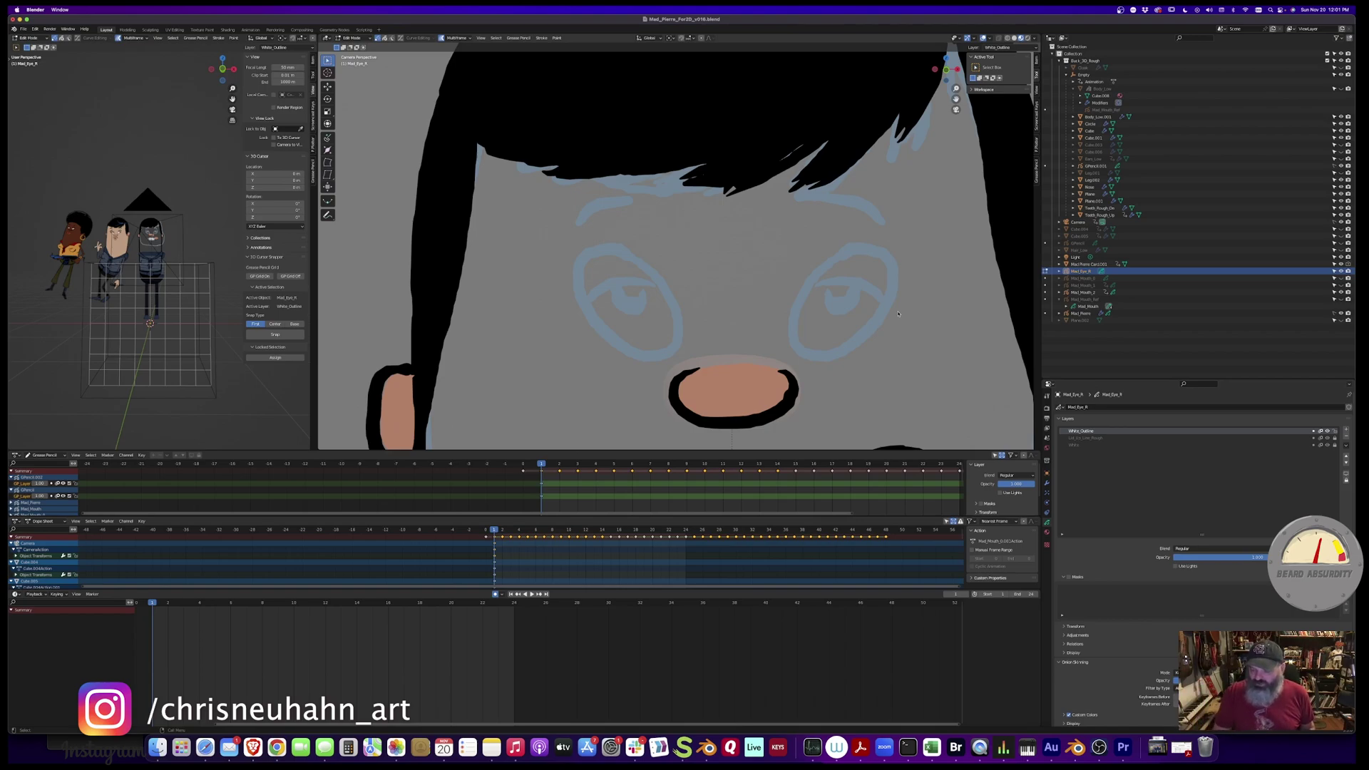
Enter Draw Mode from the Ctrl+Tab pie and ink a closed black oval around the right eye
key(ctrl+Tab)
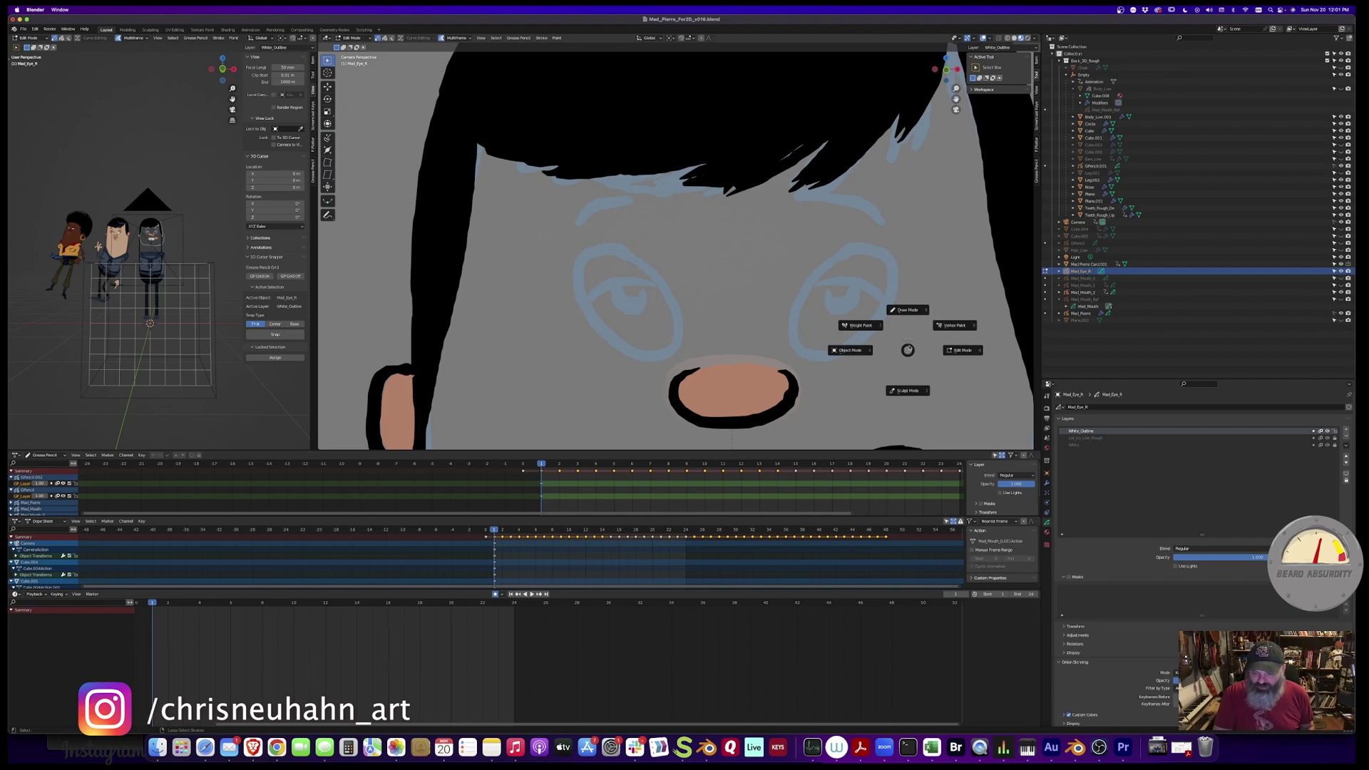
drag(822, 267, 871, 325)
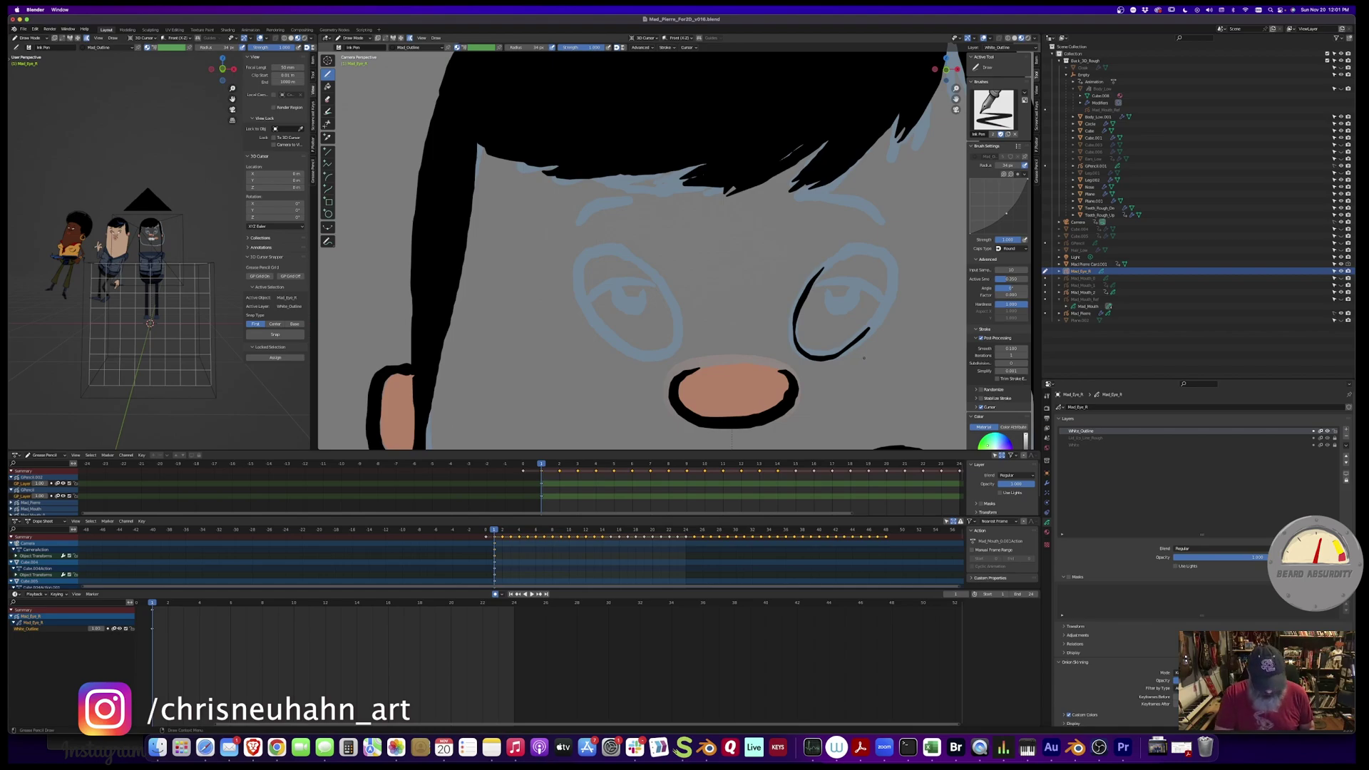
drag(867, 340, 822, 252)
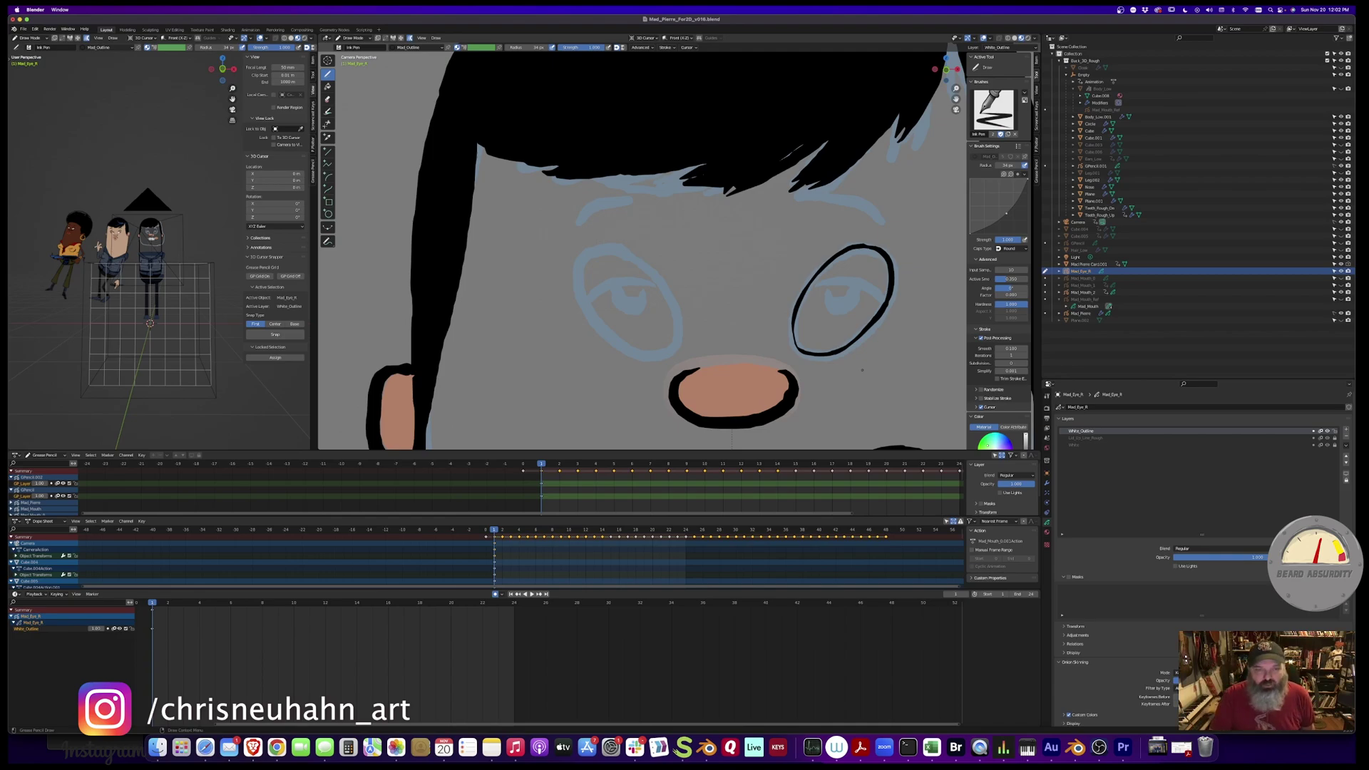
Fill the right-eye oval with Mad_EyeWhite and make Lid_Up_Line_Rough the active layer
key(Tab)
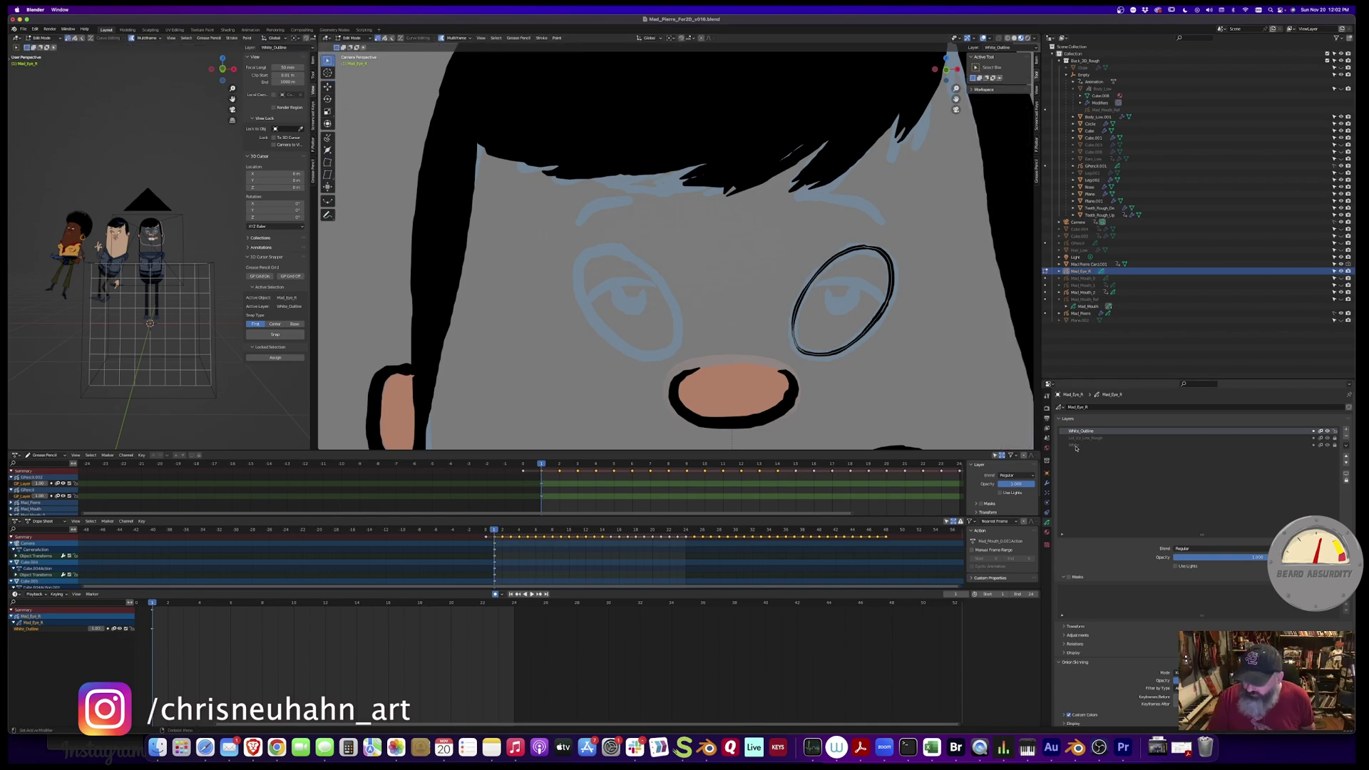
click(1048, 532)
click(1075, 418)
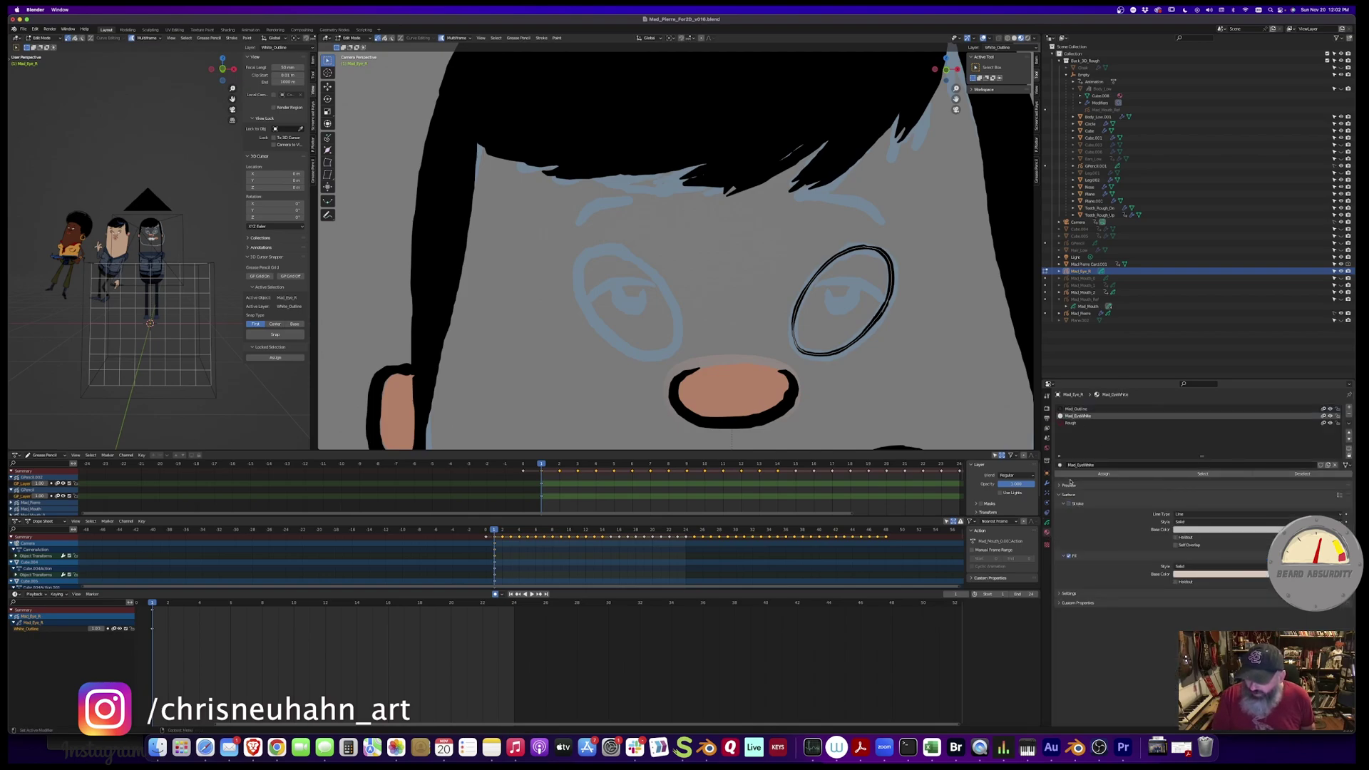
click(1047, 525)
click(1081, 446)
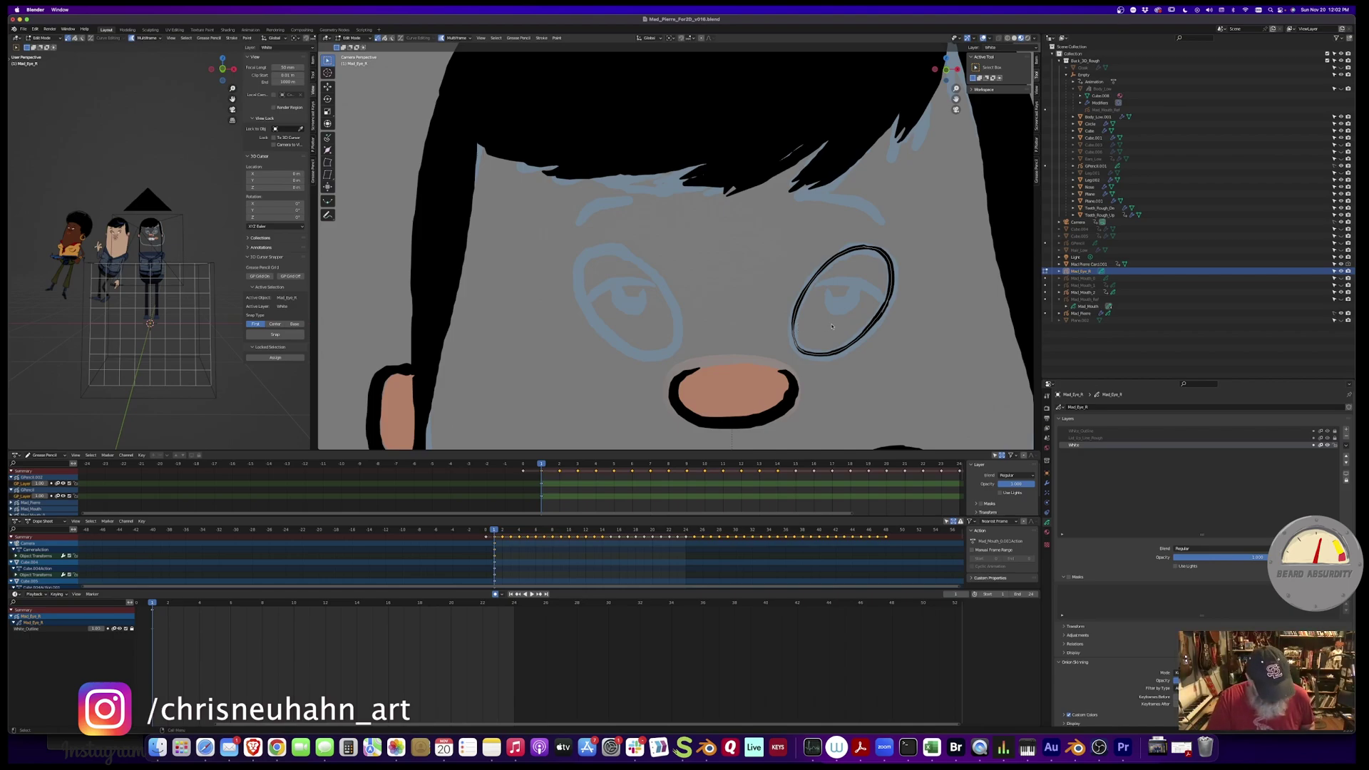
Return to Draw mode and move the eye control down to close the eye
key(Tab)
click(1082, 438)
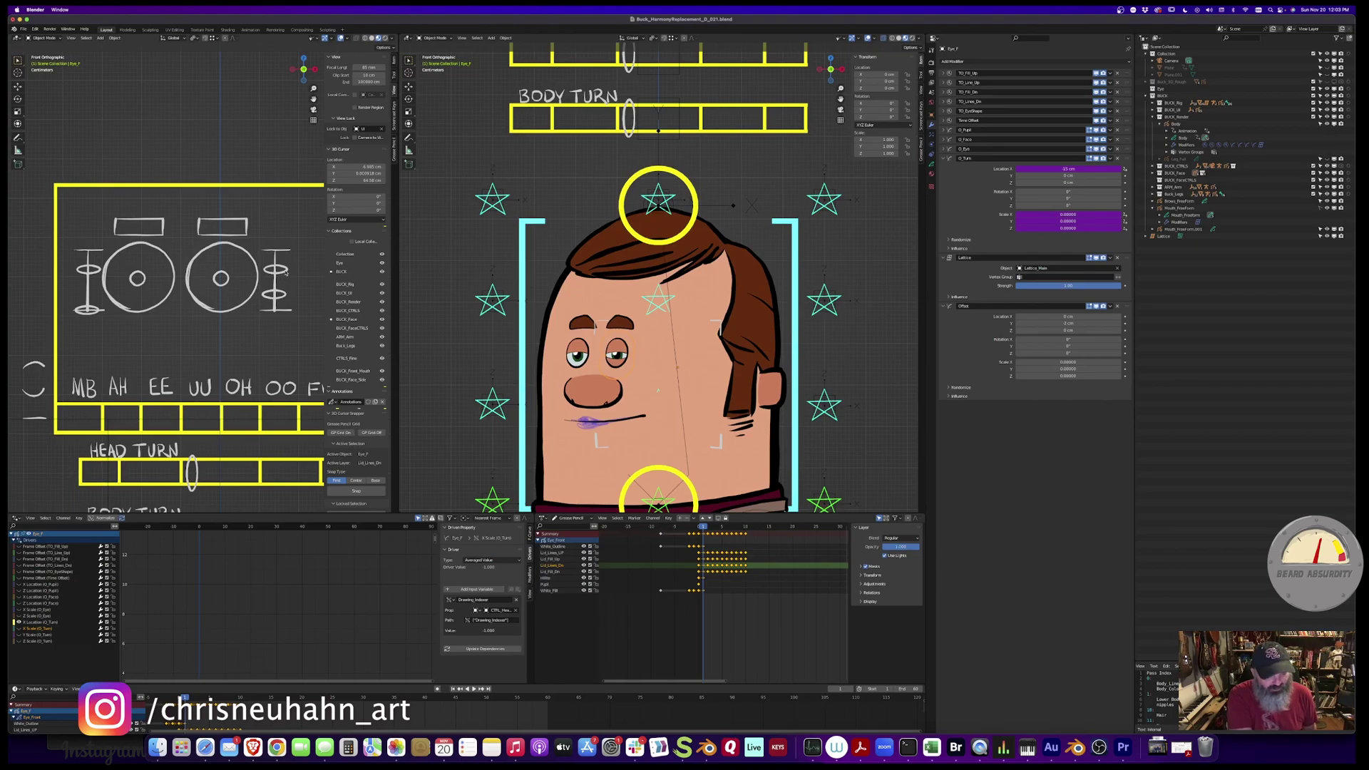
click(278, 269)
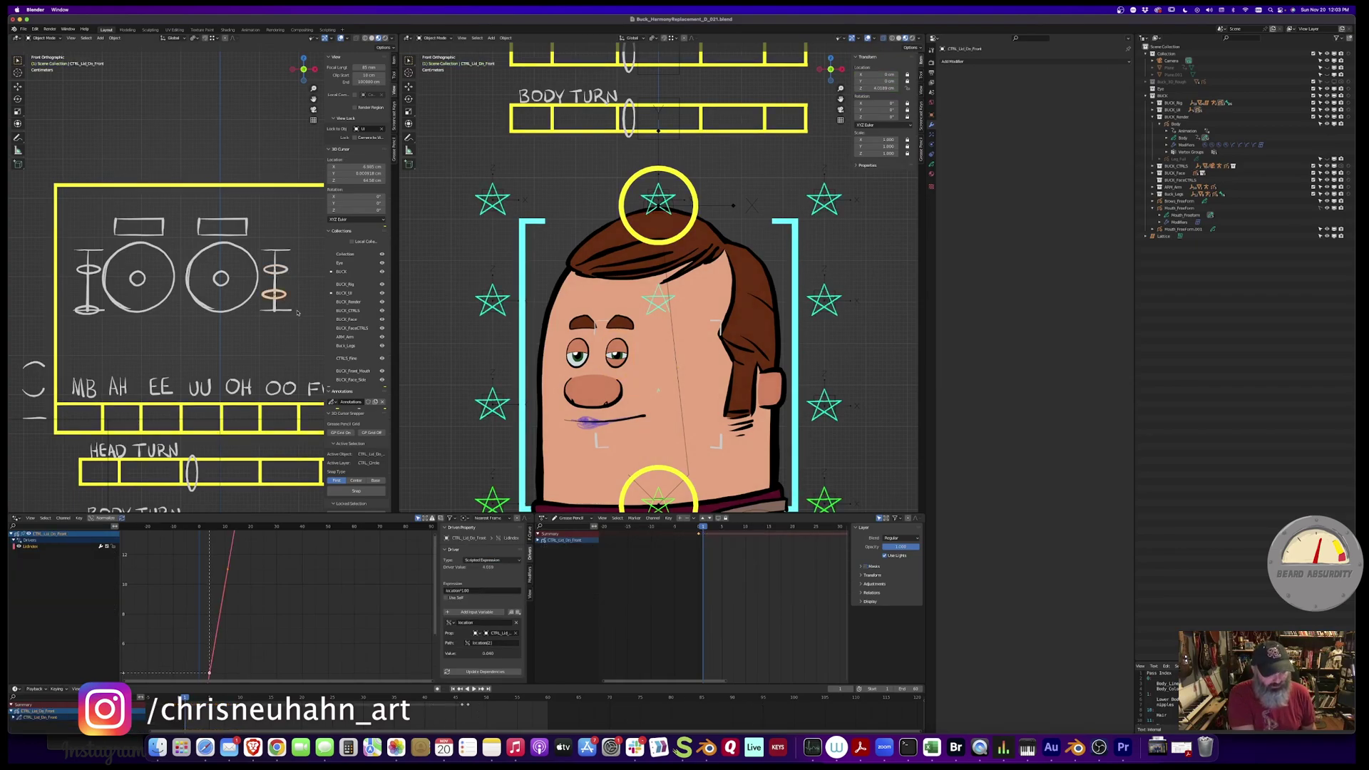
key(g)
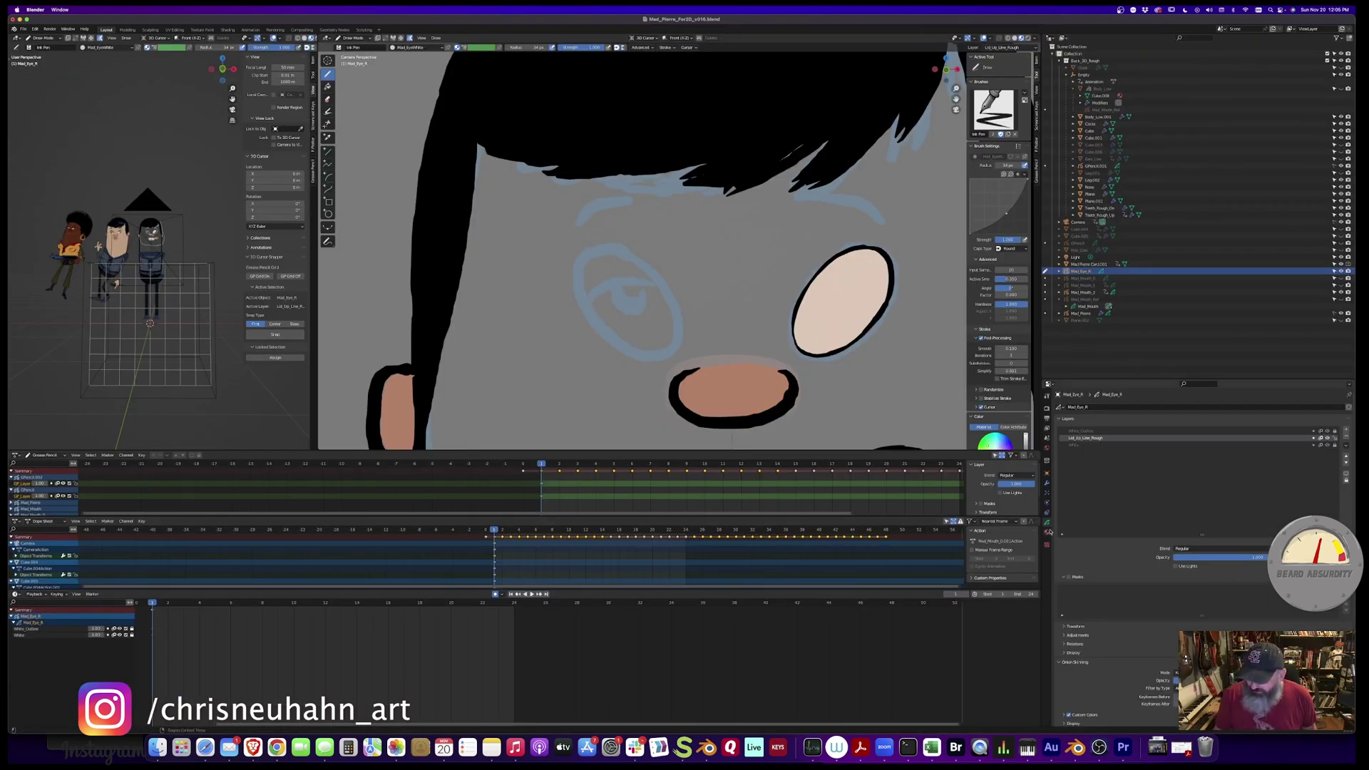
Return to the layers list, jump to a later frame and enter camera view
click(1047, 533)
click(1078, 425)
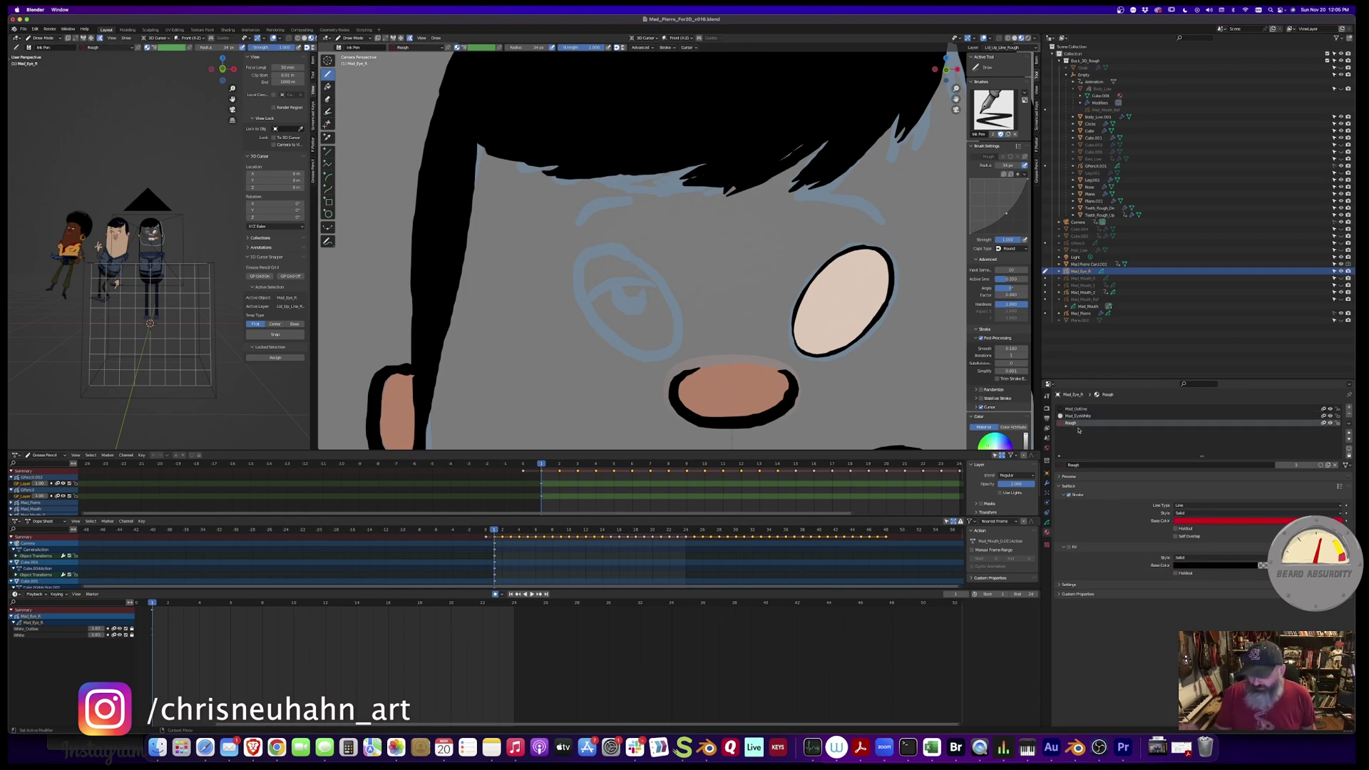
click(1048, 525)
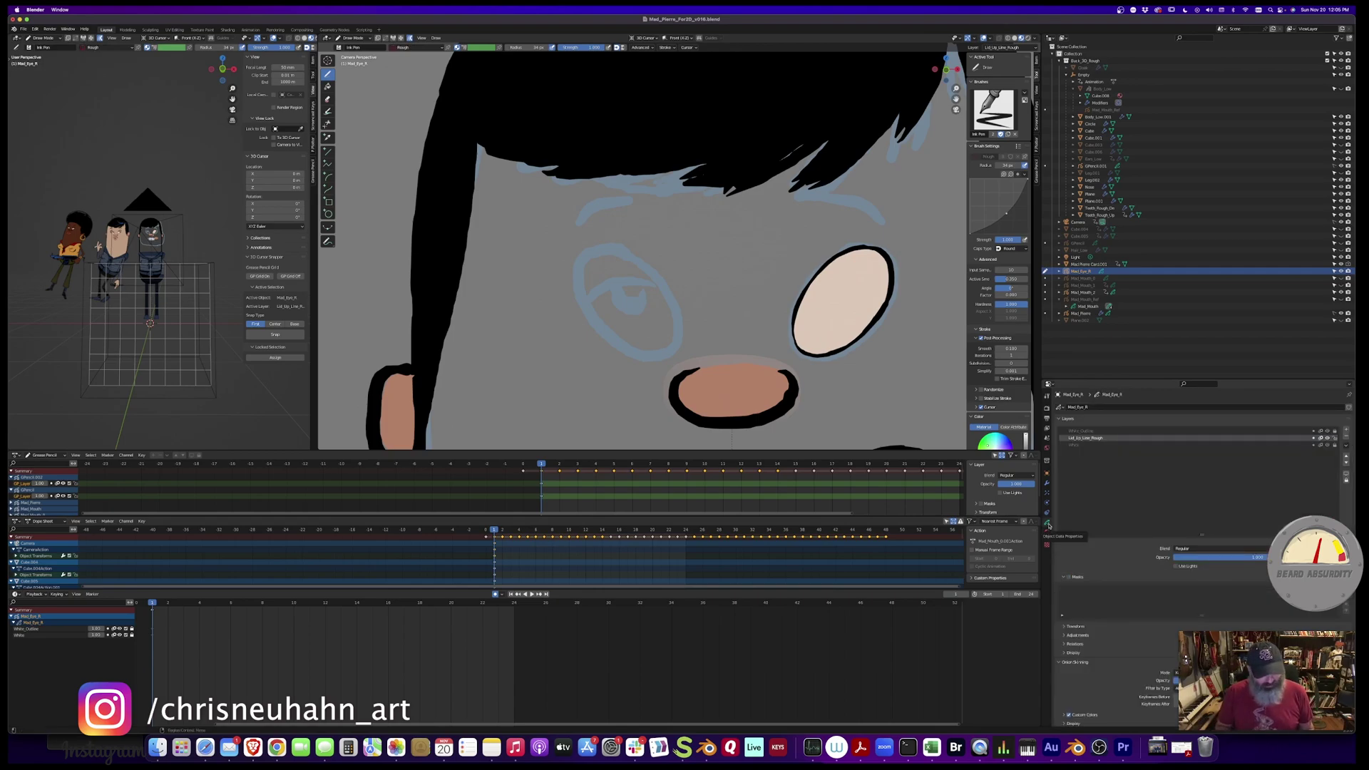
click(231, 603)
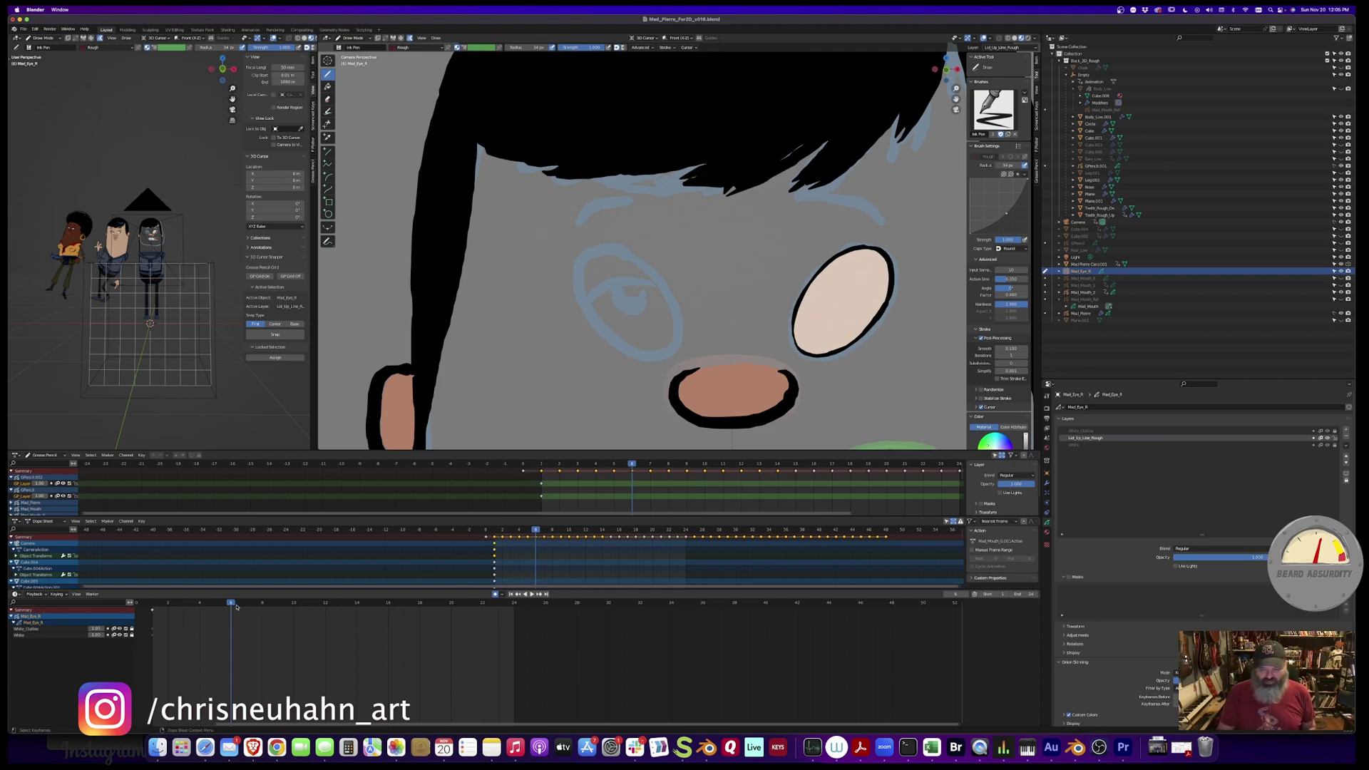
key(KP_0)
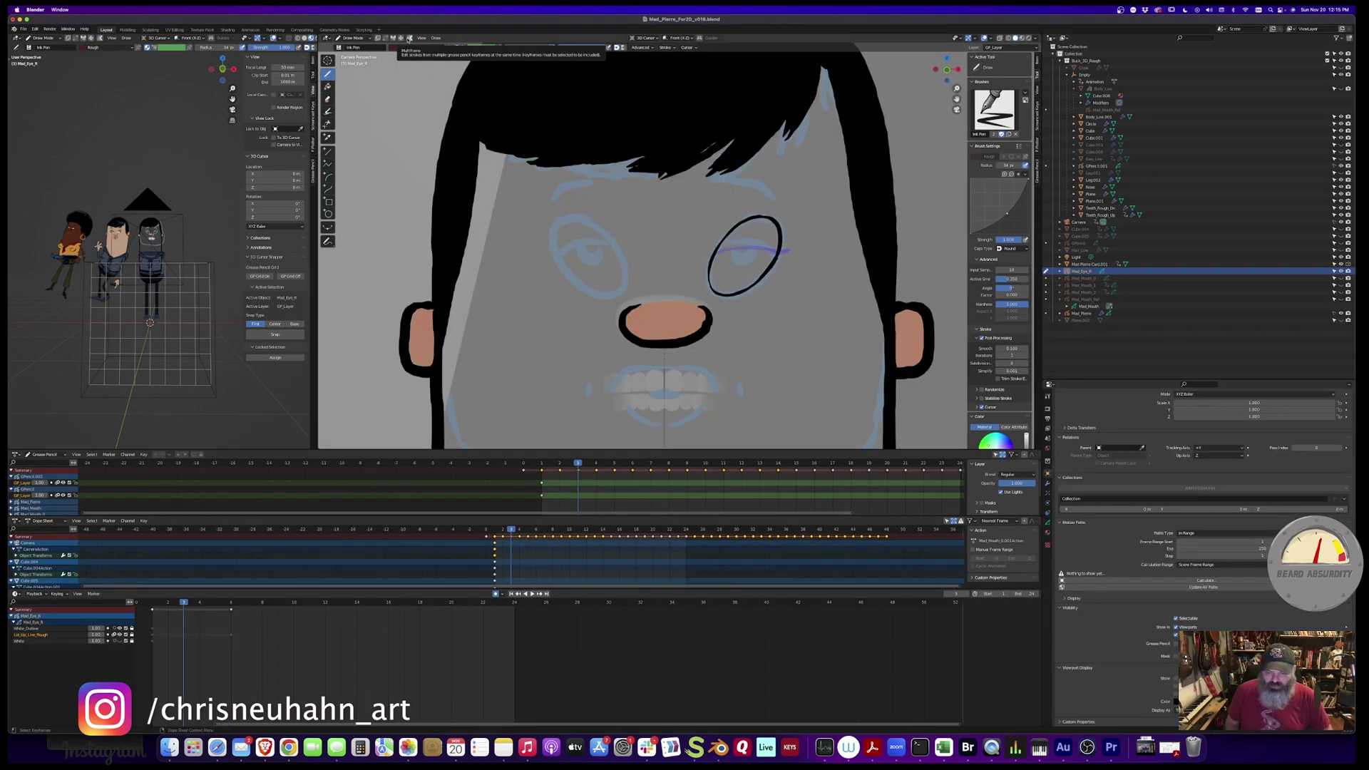
Make a different eye layer active, preview the animation, and go back to an earlier frame
key(Right)
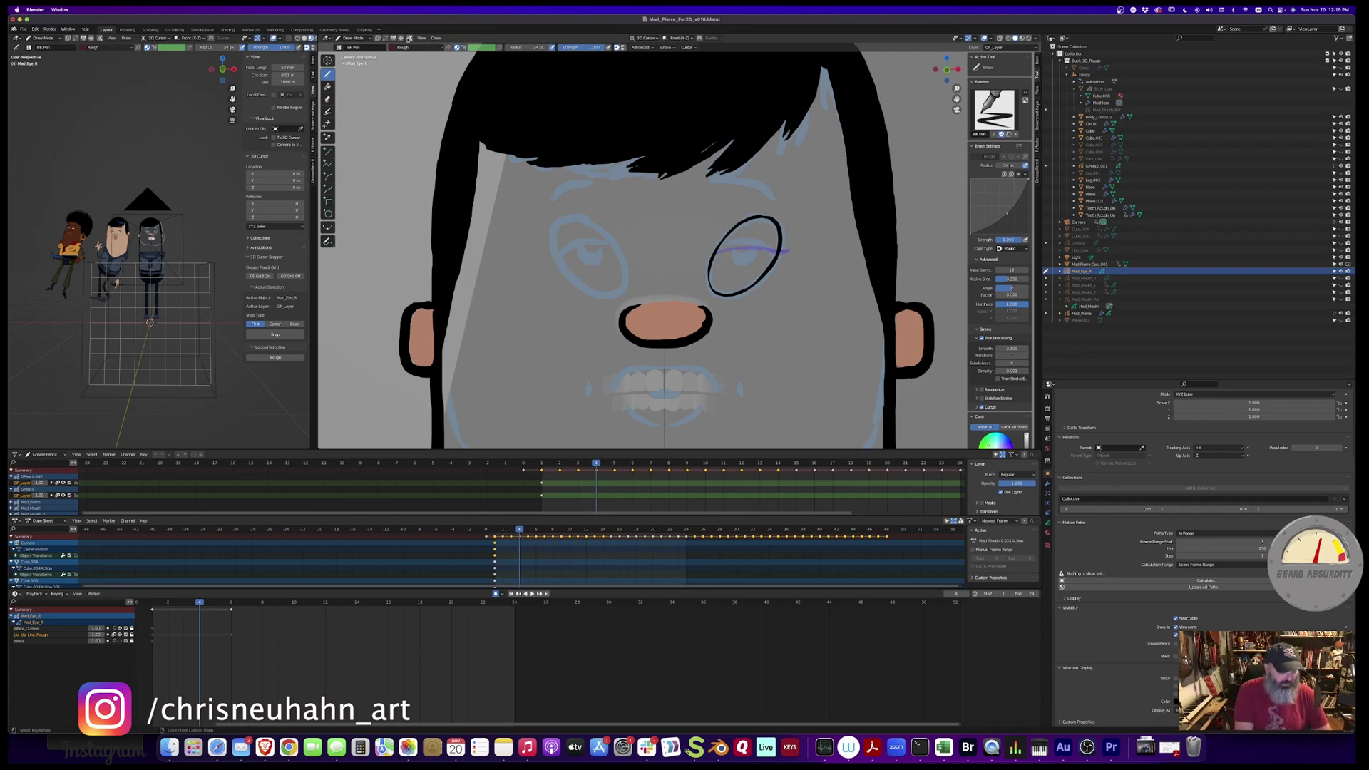
click(231, 639)
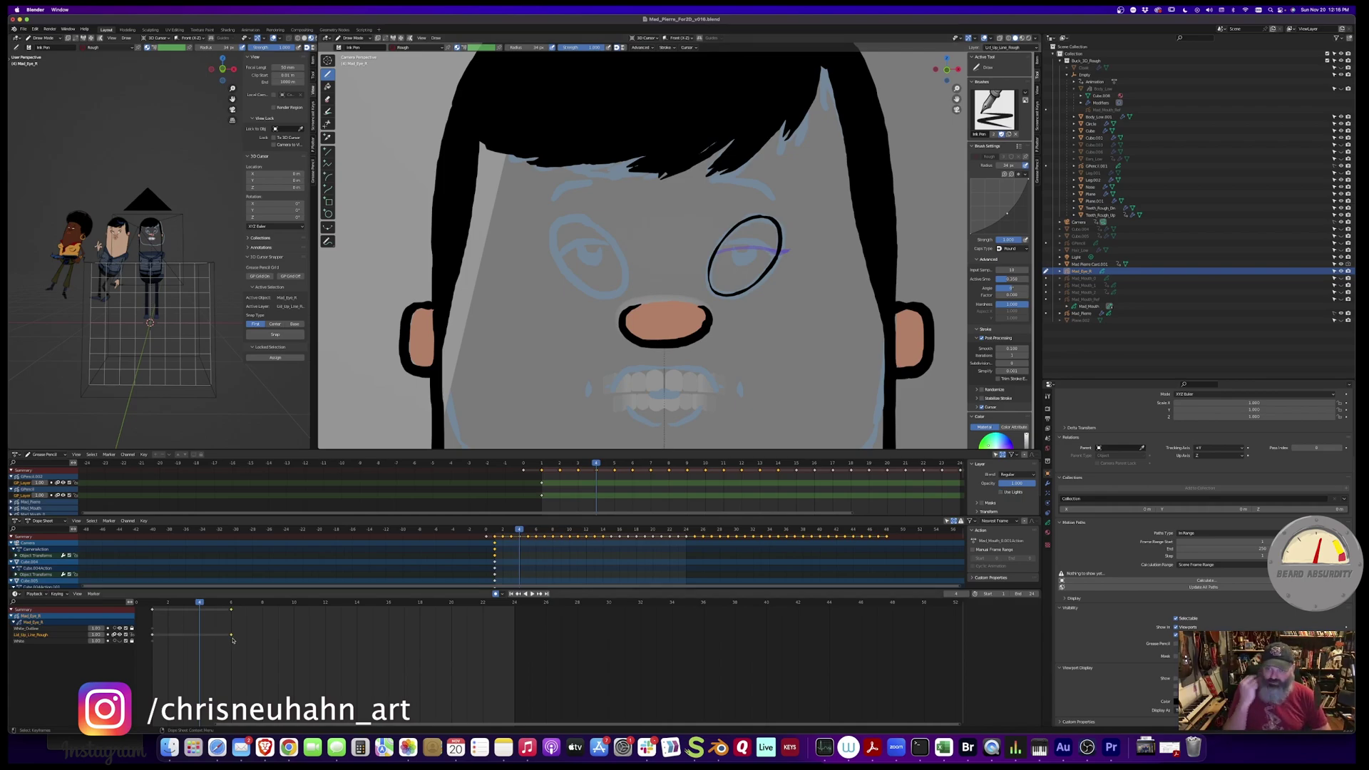
key(space)
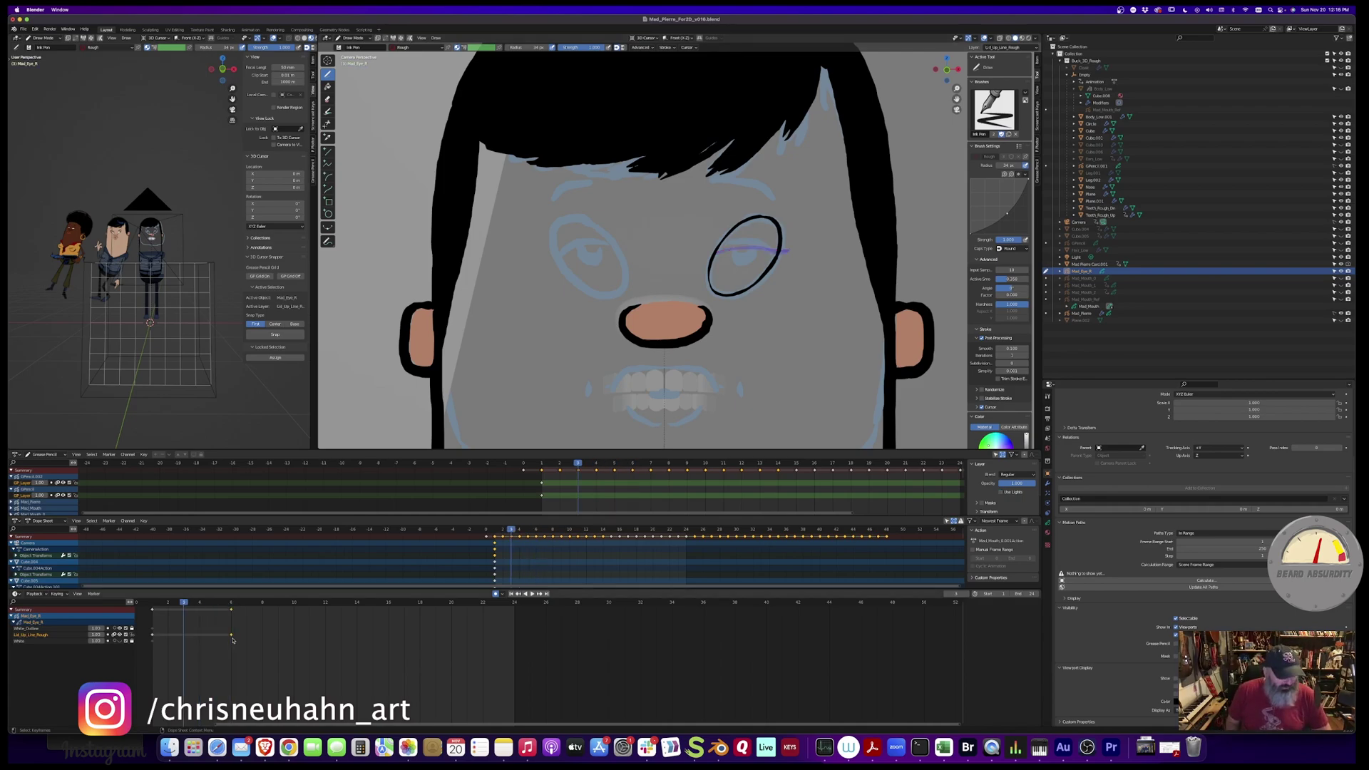
key(space)
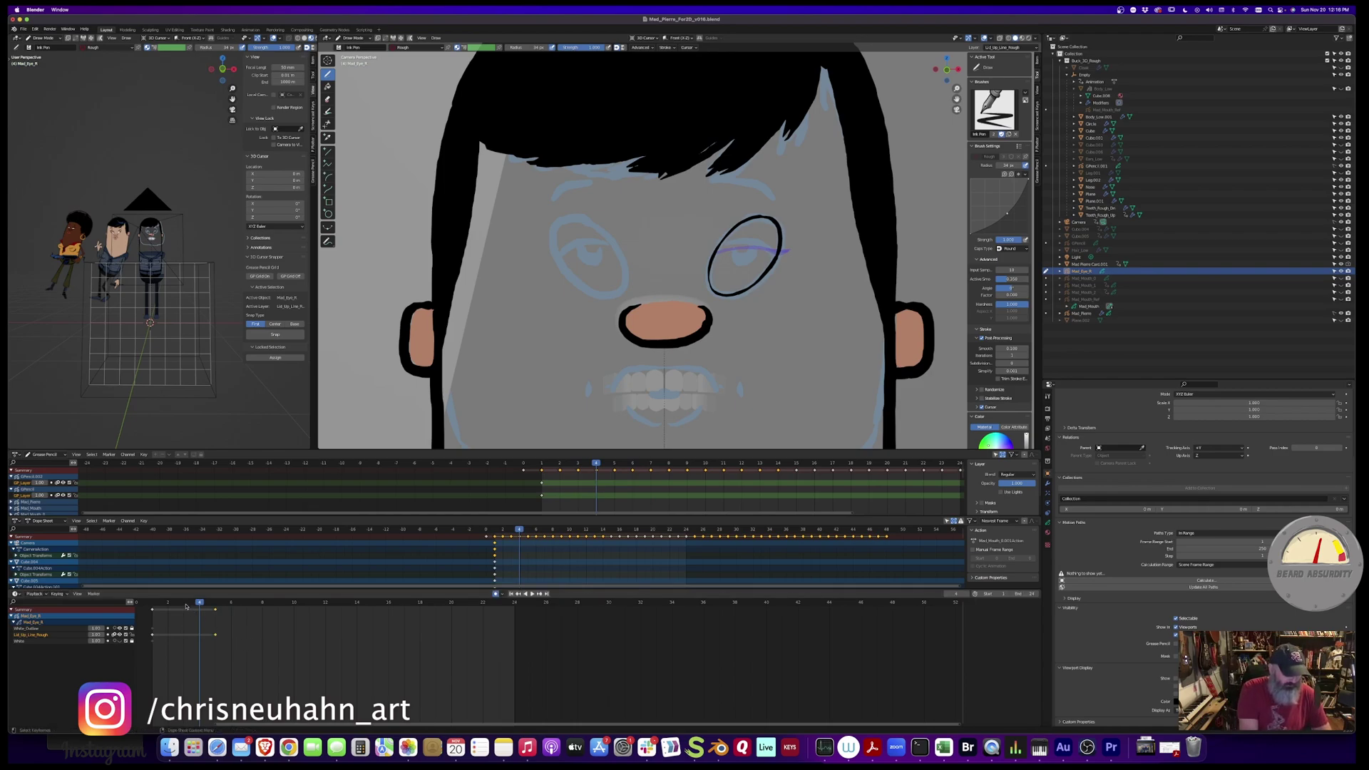
click(185, 603)
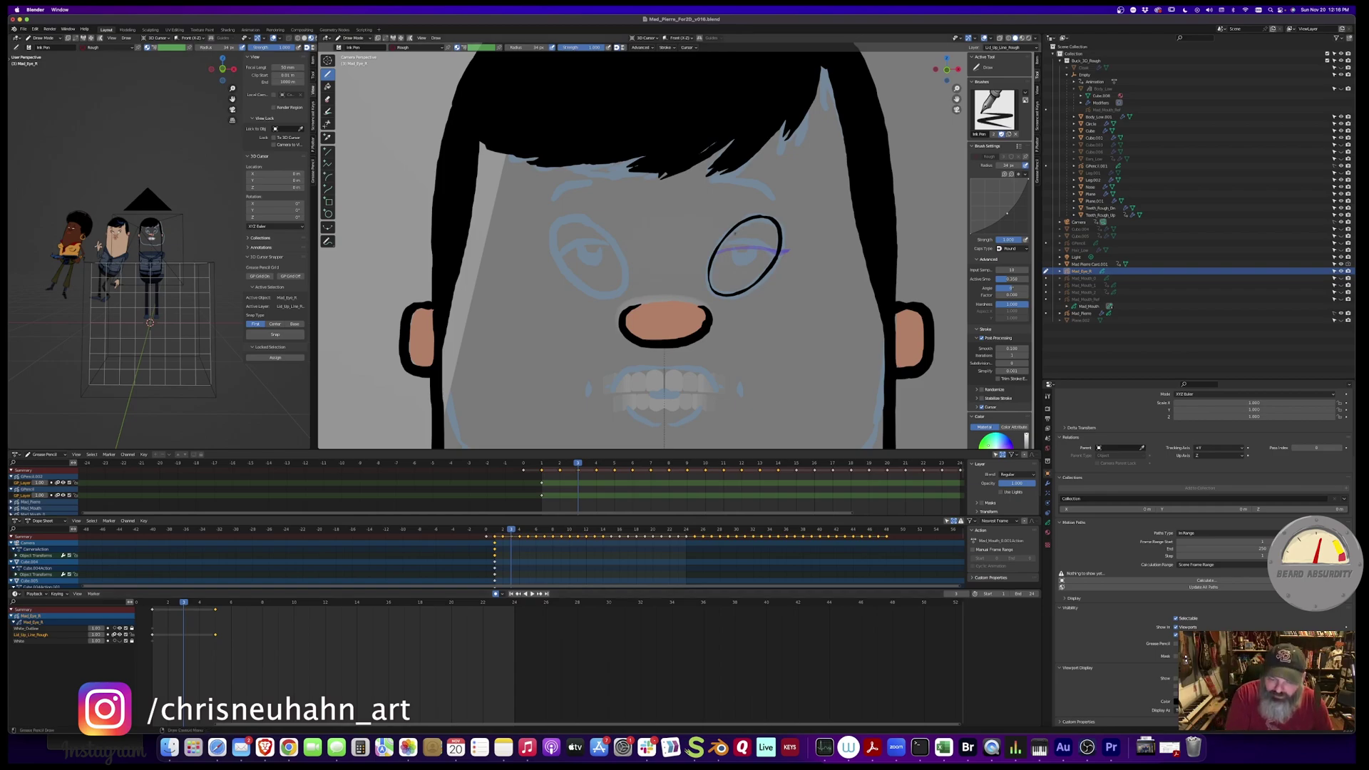
Draw a red arc over the eye and flip between neighbouring frames to compare
drag(715, 246, 788, 239)
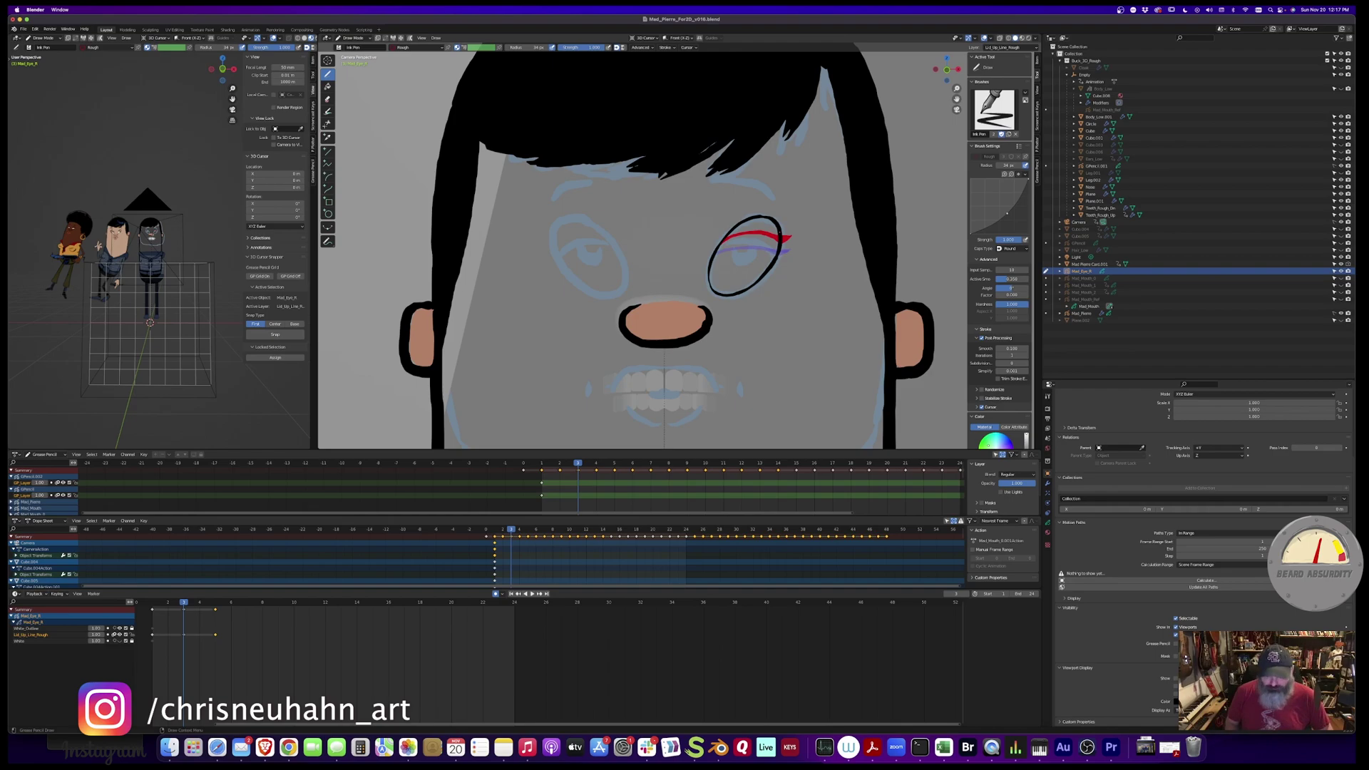
key(Left)
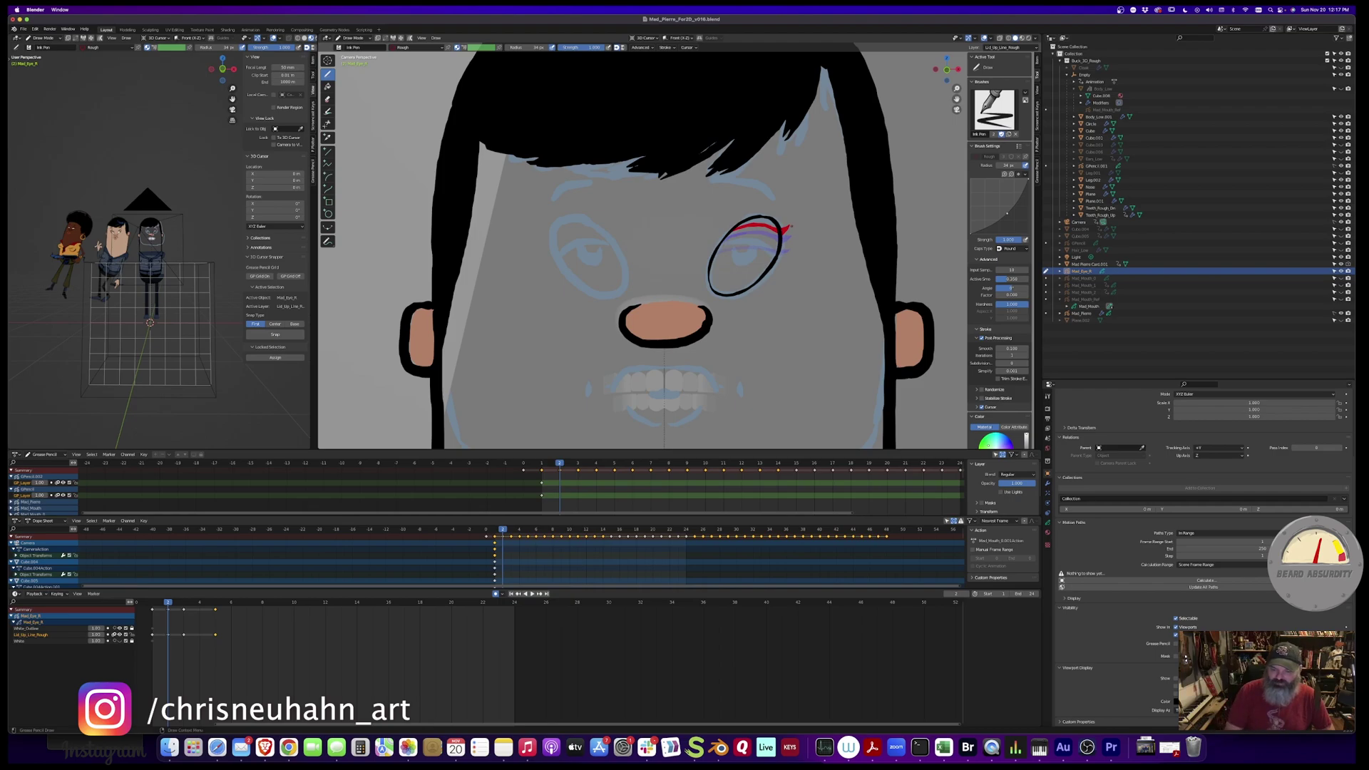
key(Up)
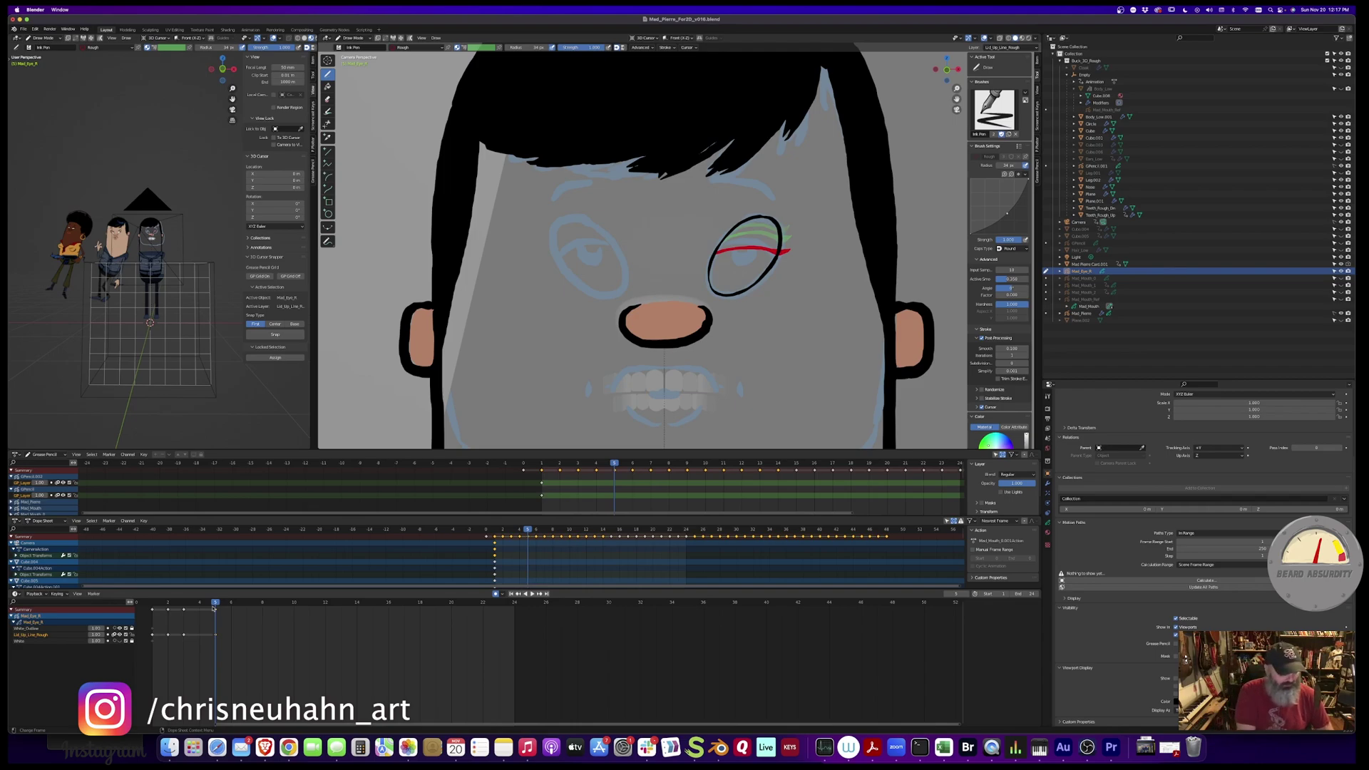
key(Right)
key(Left)
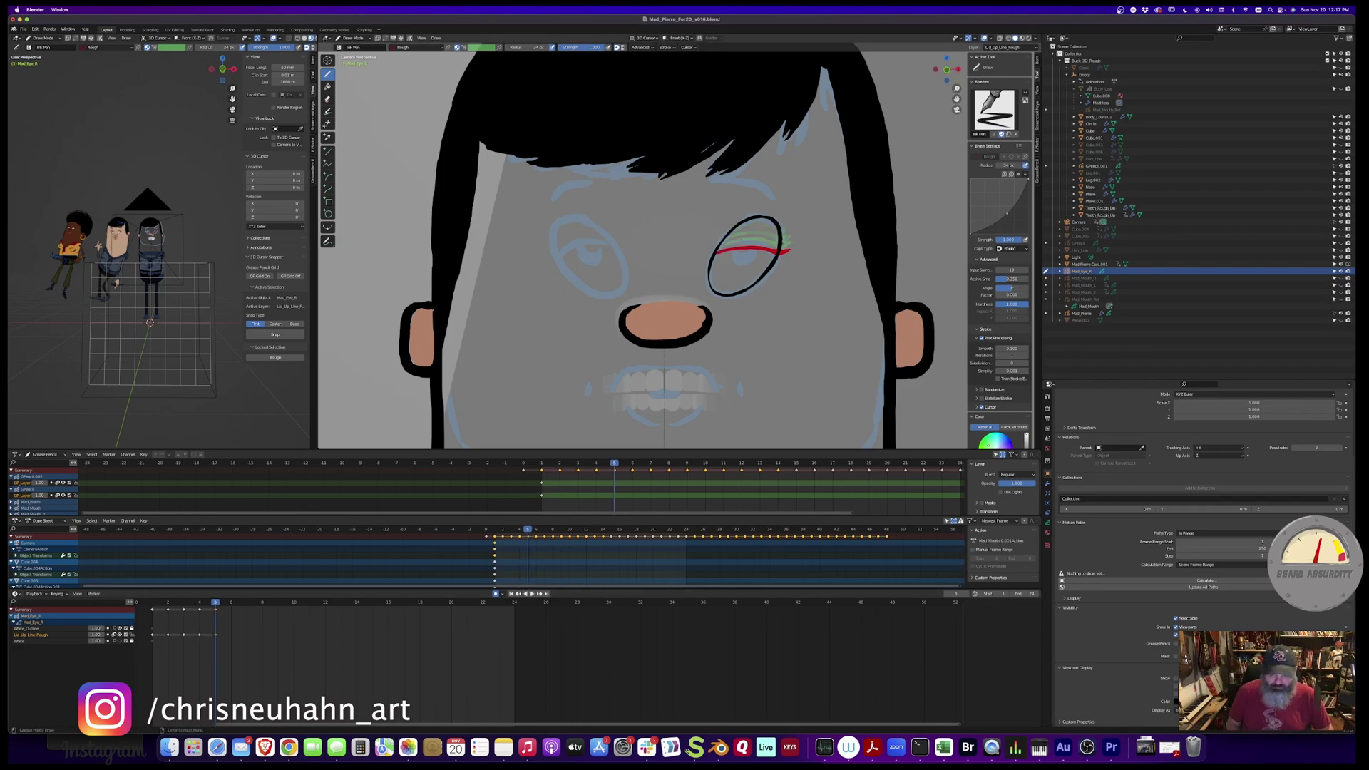
key(Right)
key(Left)
click(279, 604)
key(Left)
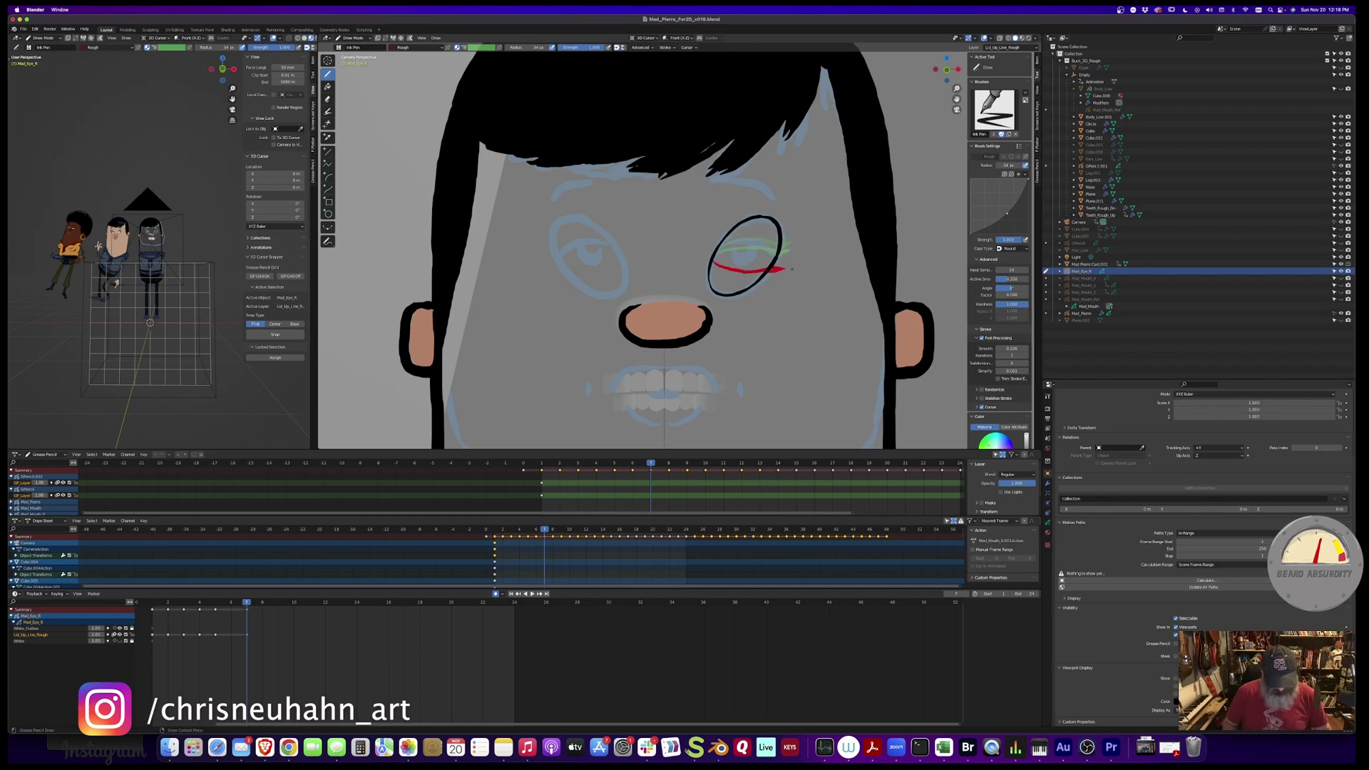
Show the layers list, step frames back and forth, and enter Edit mode
click(1048, 522)
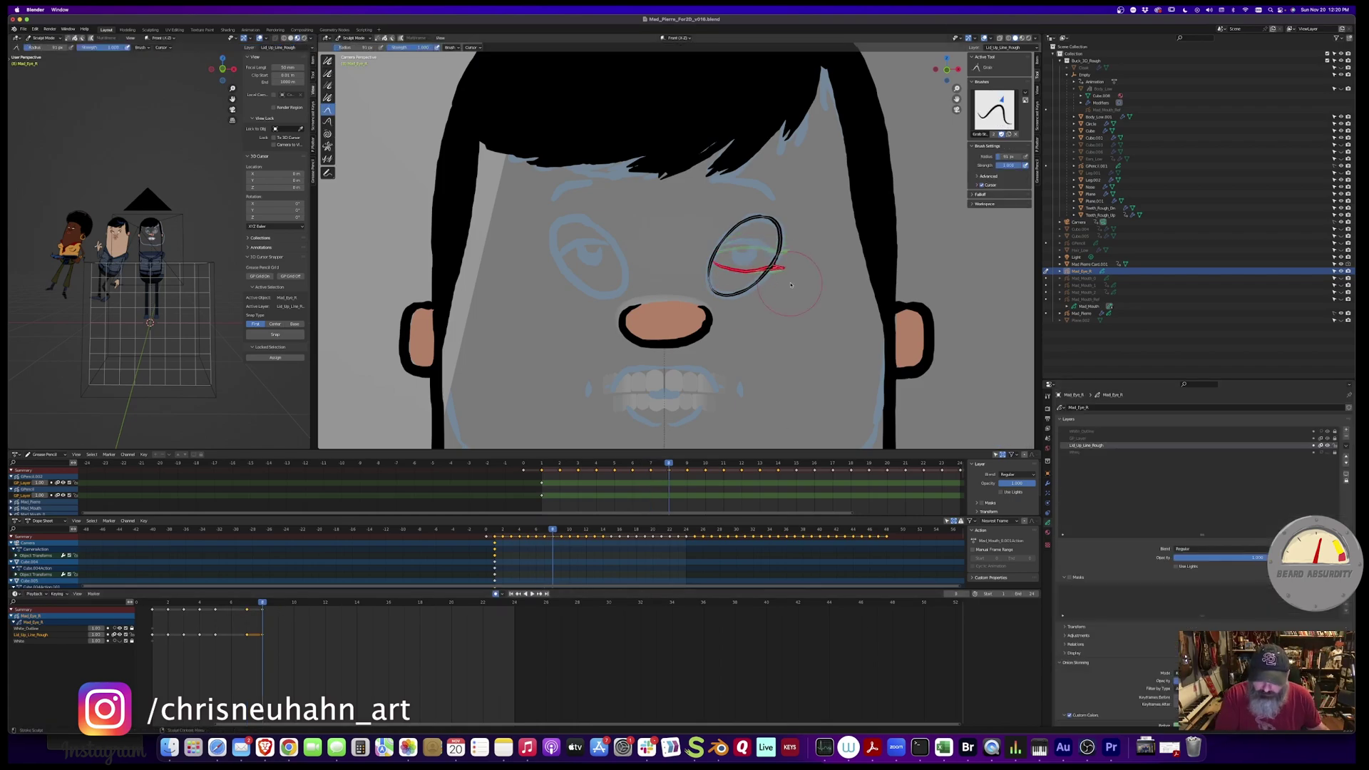
key(Right)
key(Right)
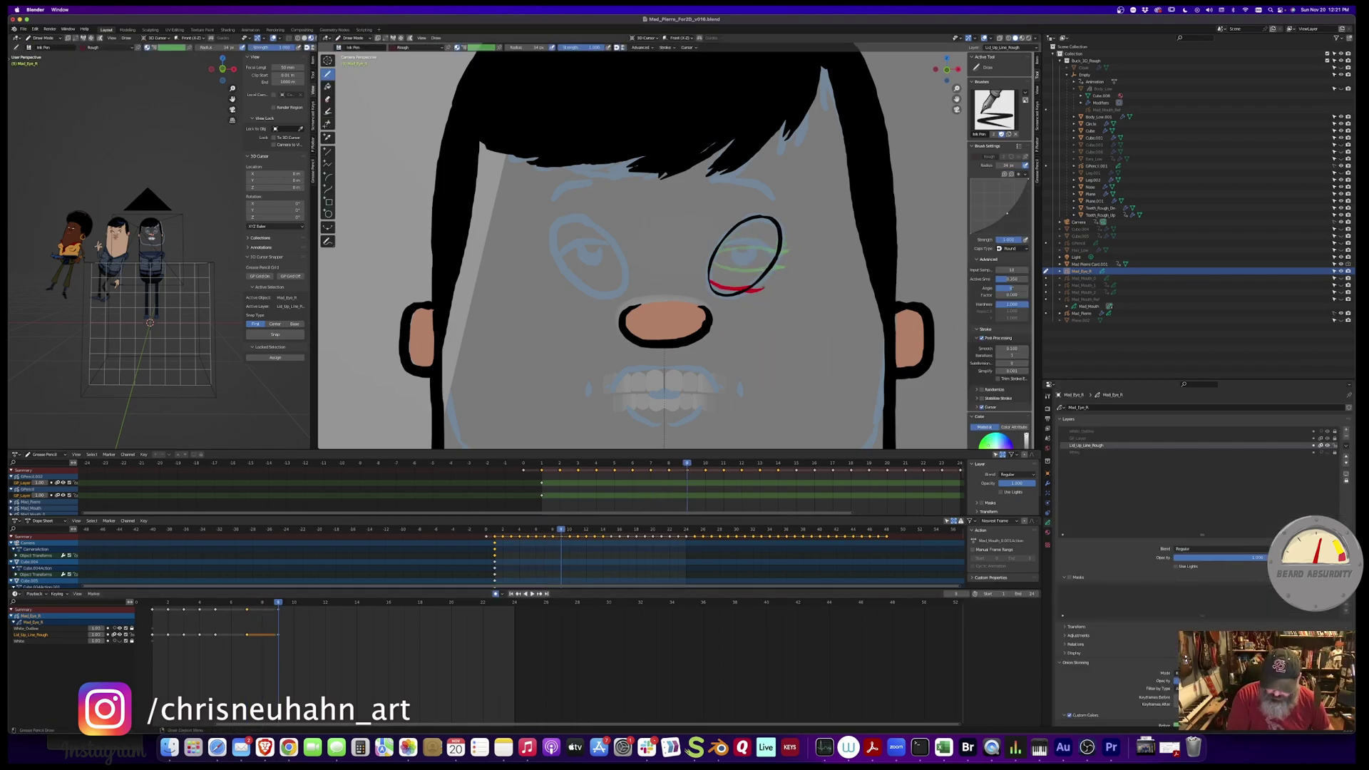
key(Left)
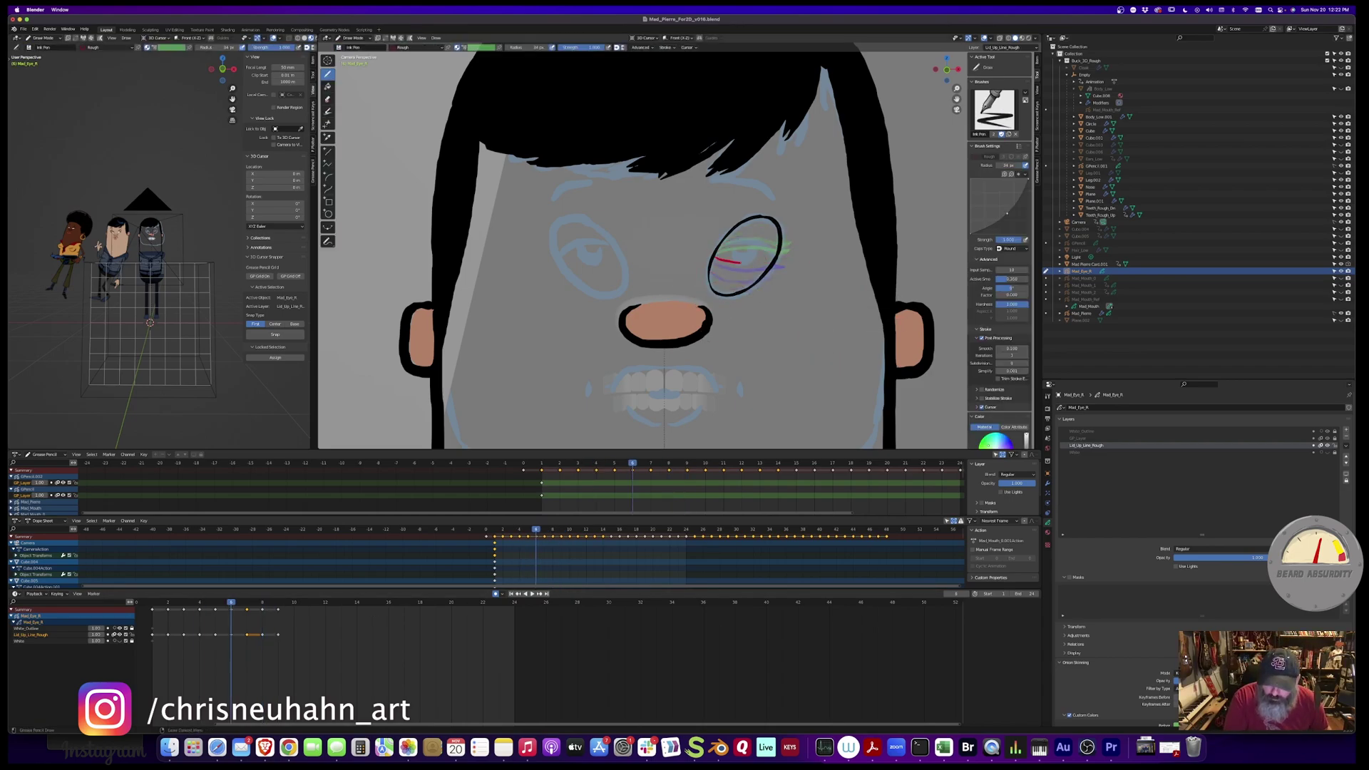
key(Left)
key(Right)
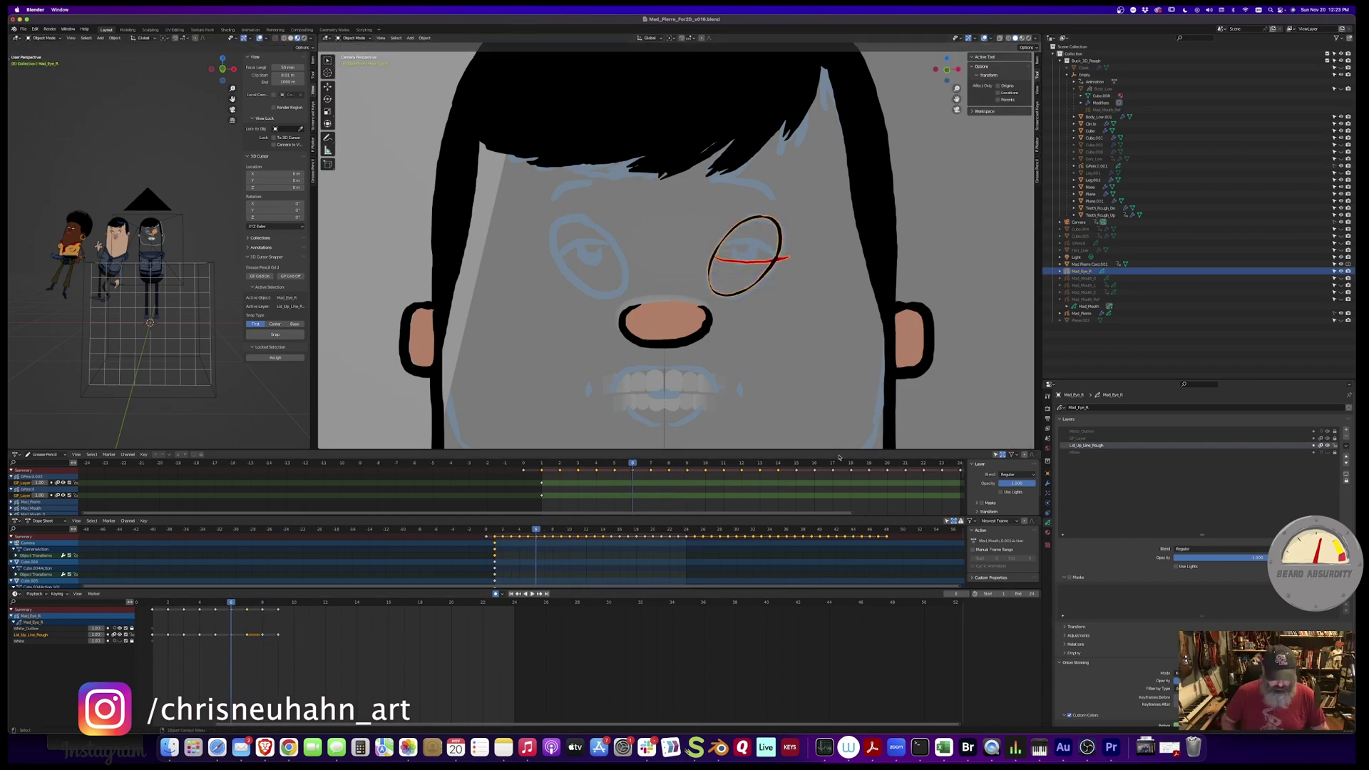
key(Tab)
Toggle Sculpt and Draw modes, play the animation, and redraw the lid as one red curve
key(ctrl+Tab)
click(809, 364)
key(Left)
key(Left)
key(Left)
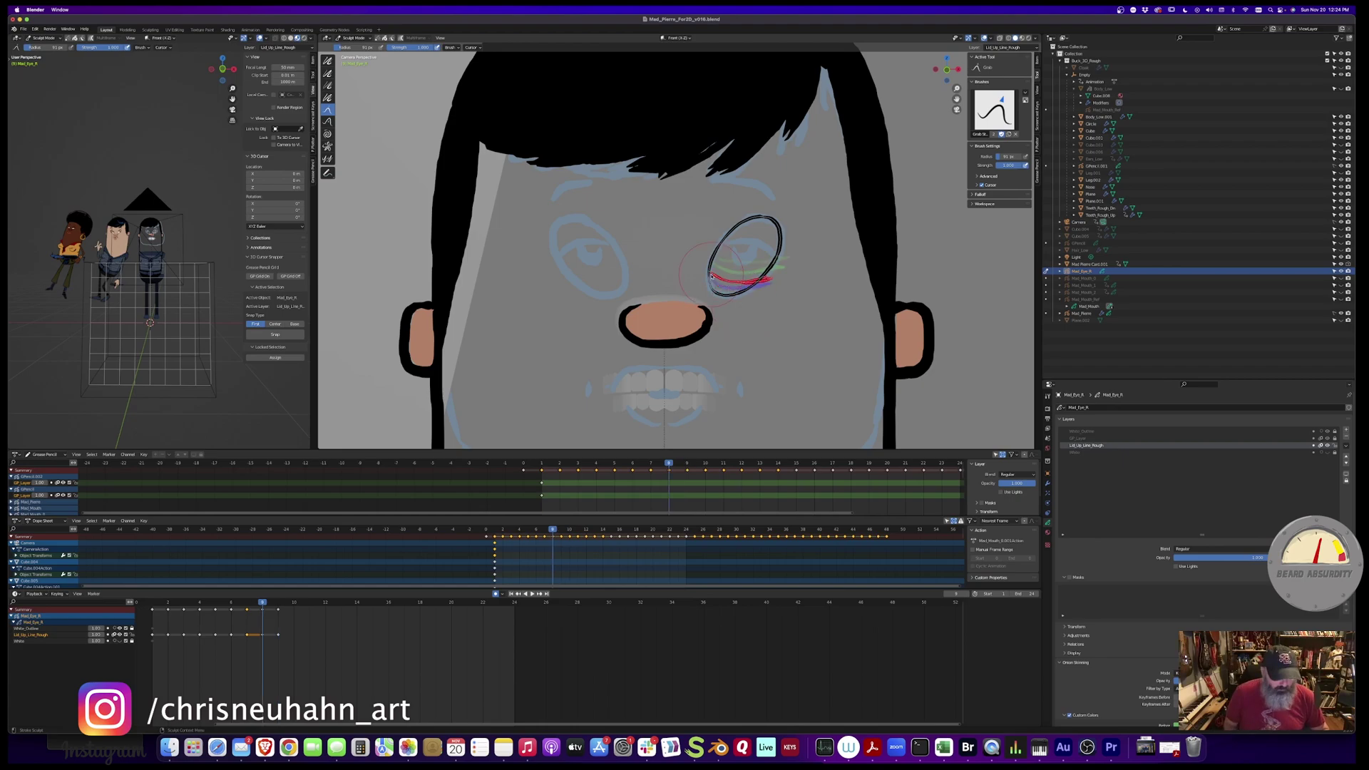
key(Left)
key(ctrl+Tab)
click(845, 320)
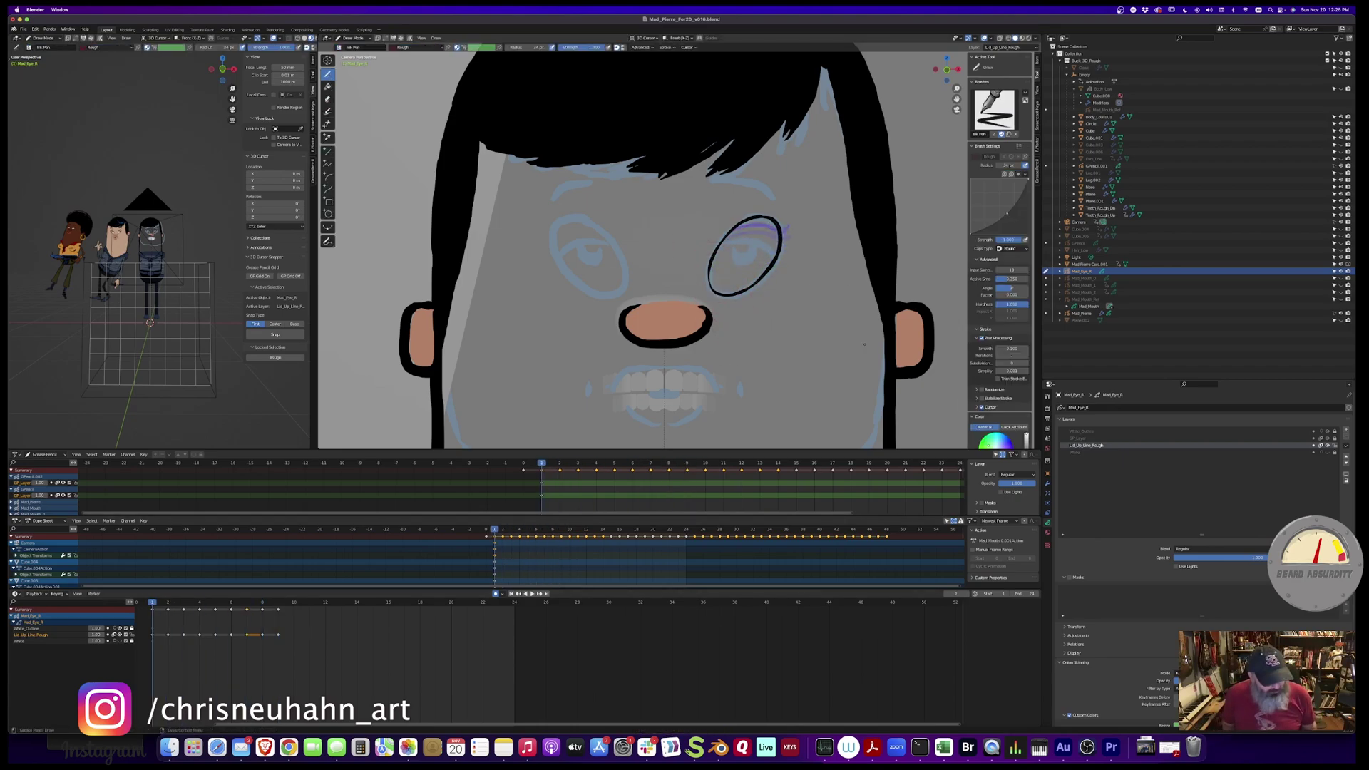
key(space)
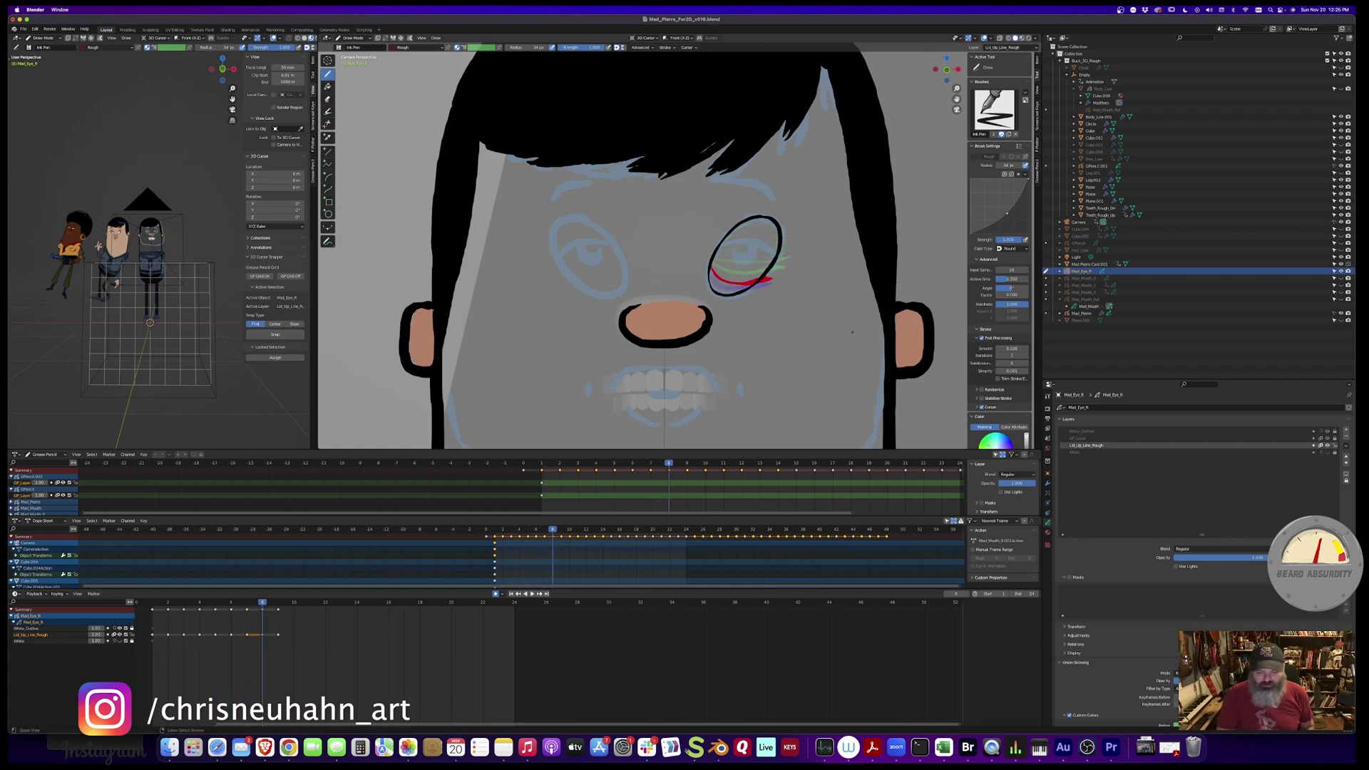
scroll(852, 331, down, 3)
scroll(831, 382, down, 2)
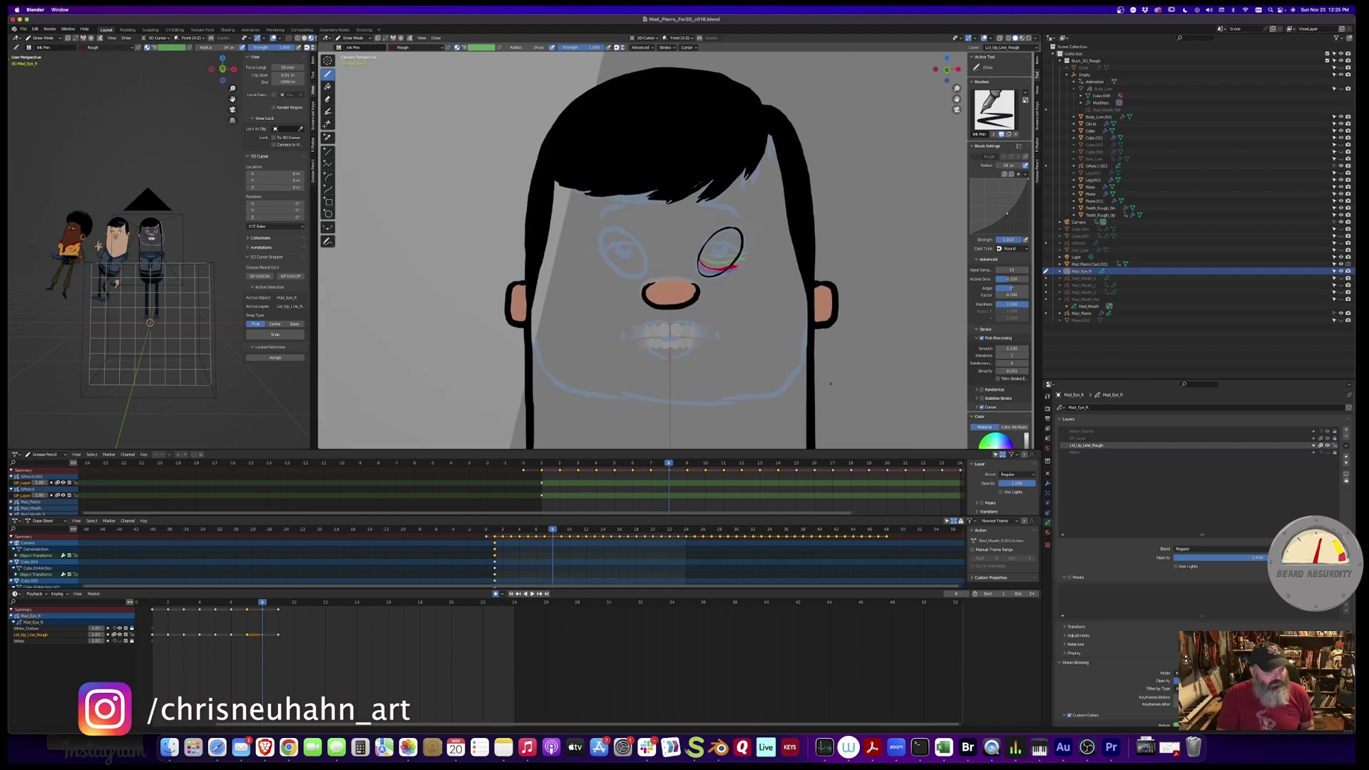
scroll(831, 382, up, 2)
scroll(150, 246, up, 5)
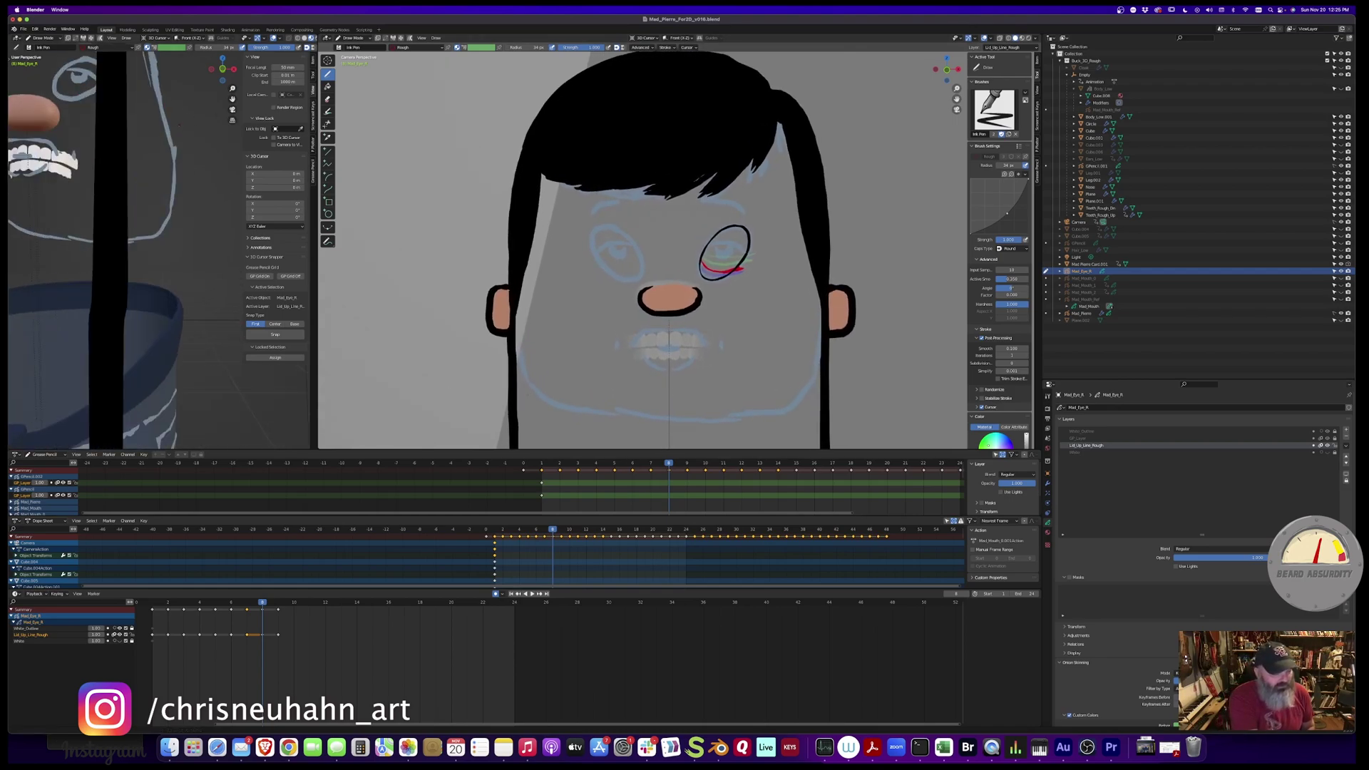
scroll(151, 246, down, 5)
mouse_move(151, 247)
middle_down()
mouse_move(182, 257)
mouse_move(172, 252)
middle_up()
scroll(149, 246, up, 3)
scroll(150, 246, up, 3)
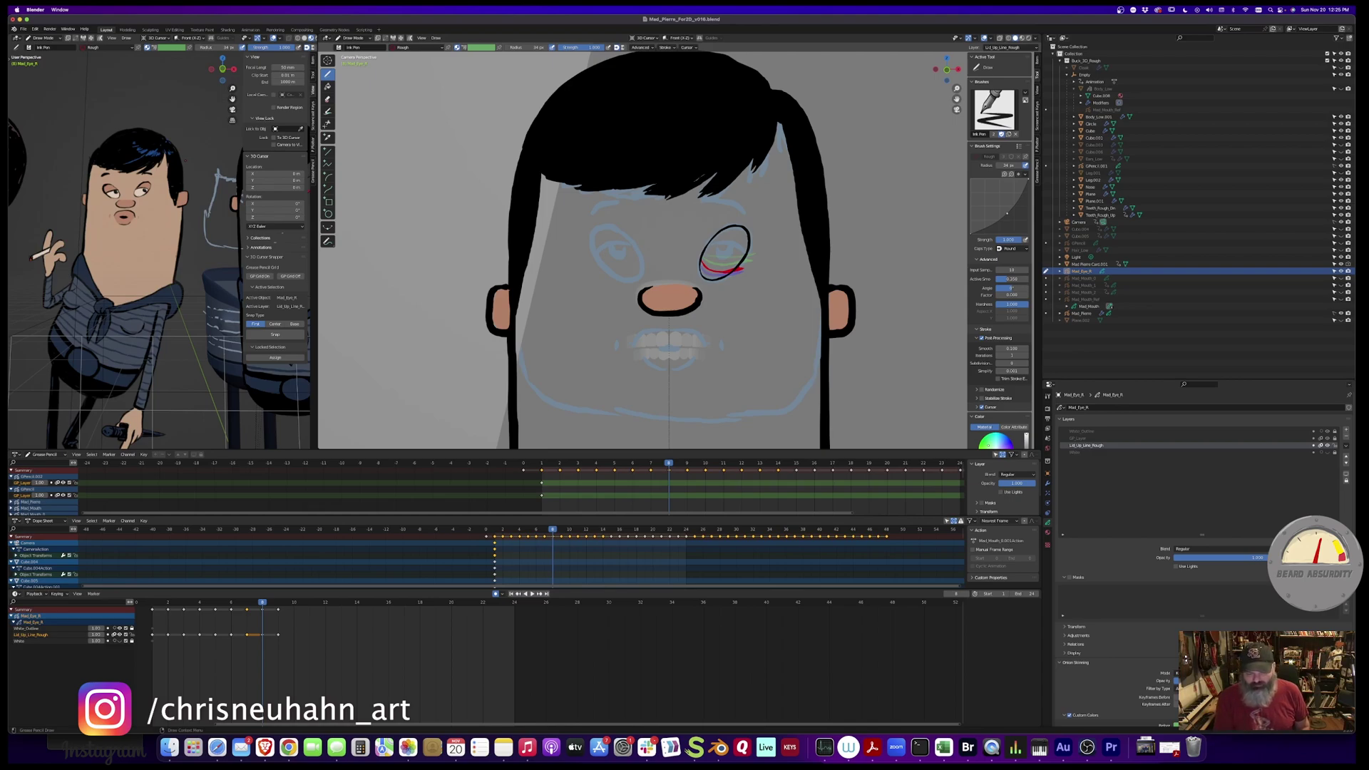
drag(700, 262, 743, 270)
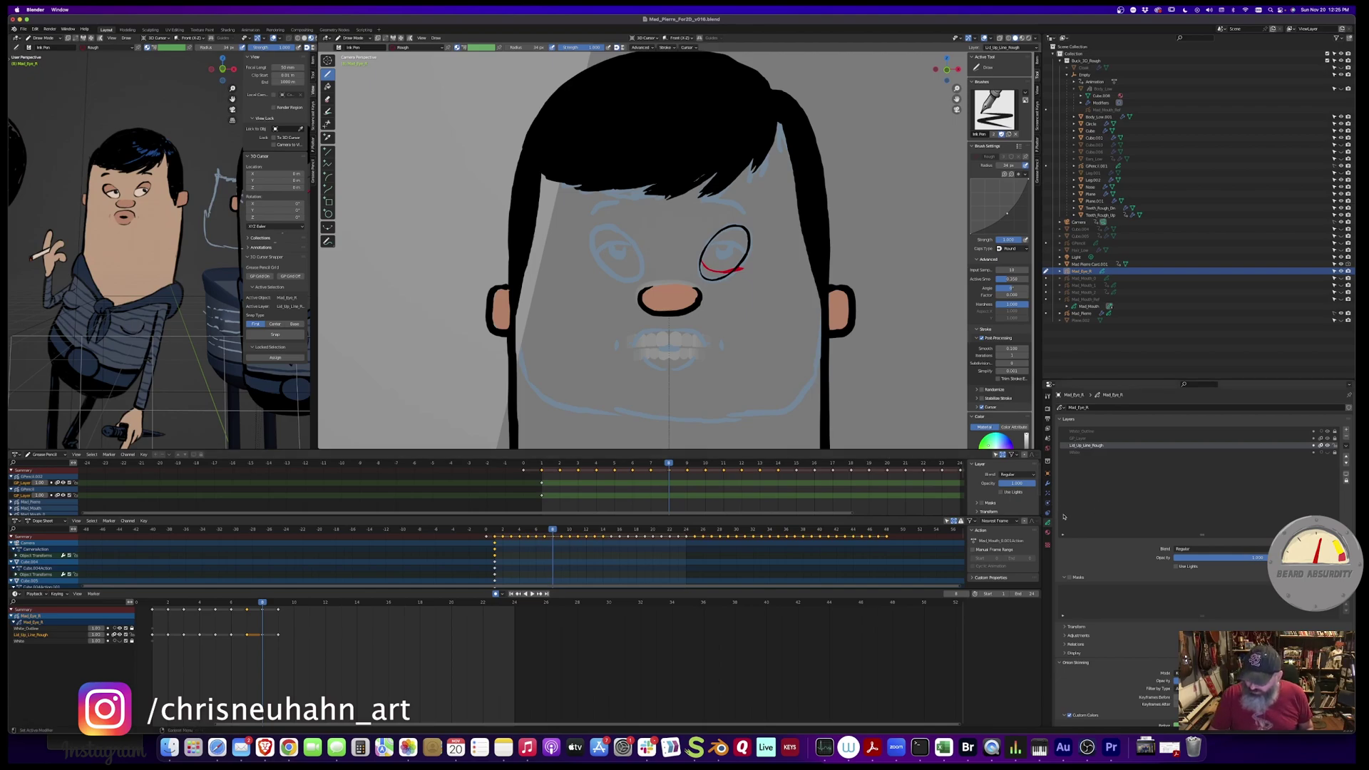
Add a Thickness modifier to the eye strokes with factor 1.25
click(1049, 487)
click(1101, 408)
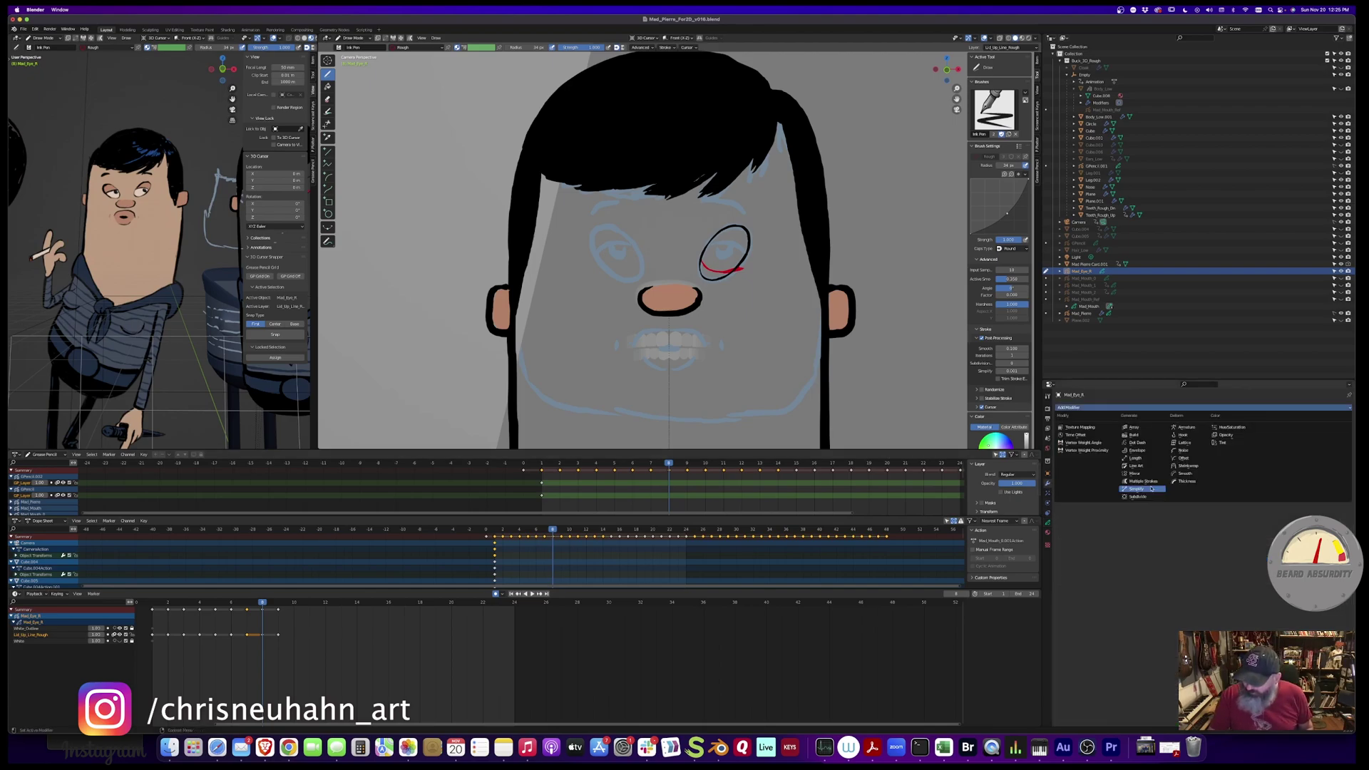
click(1194, 483)
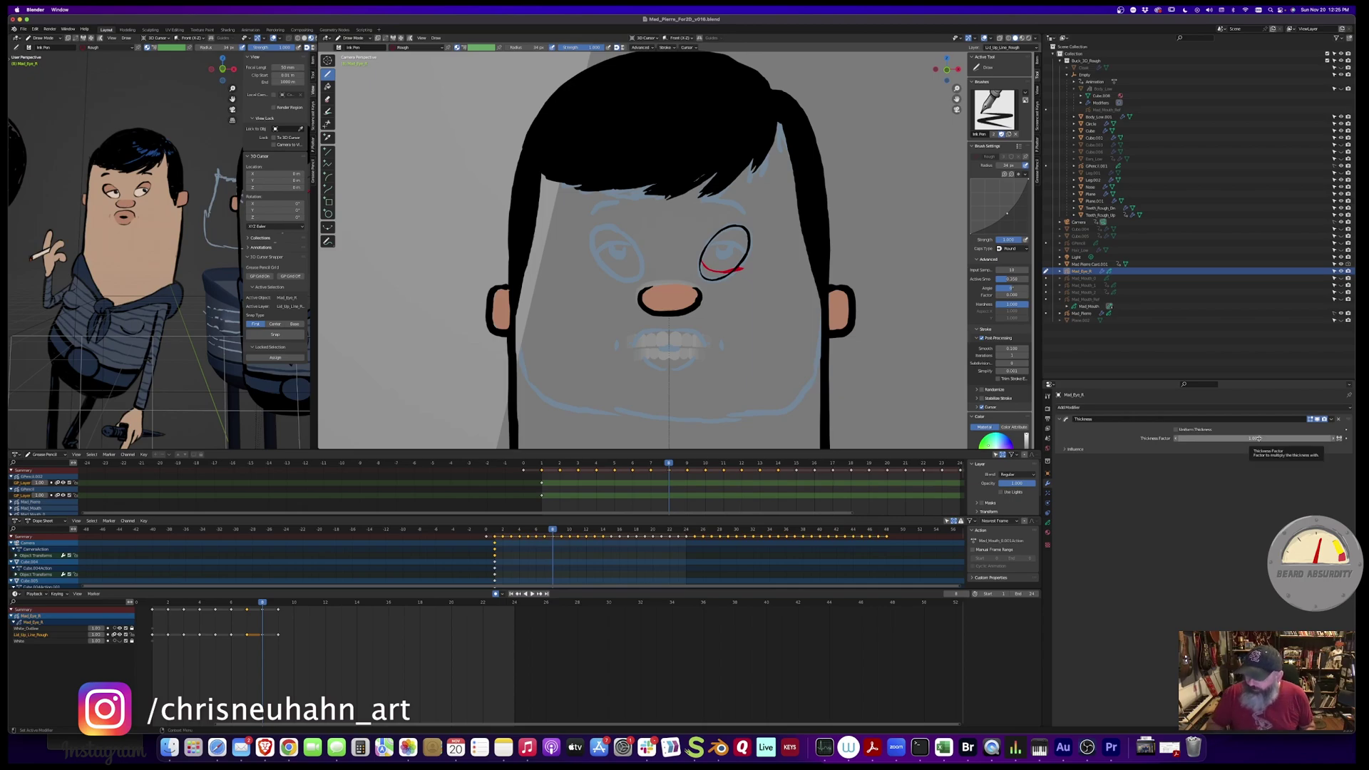
drag(1254, 438, 1262, 438)
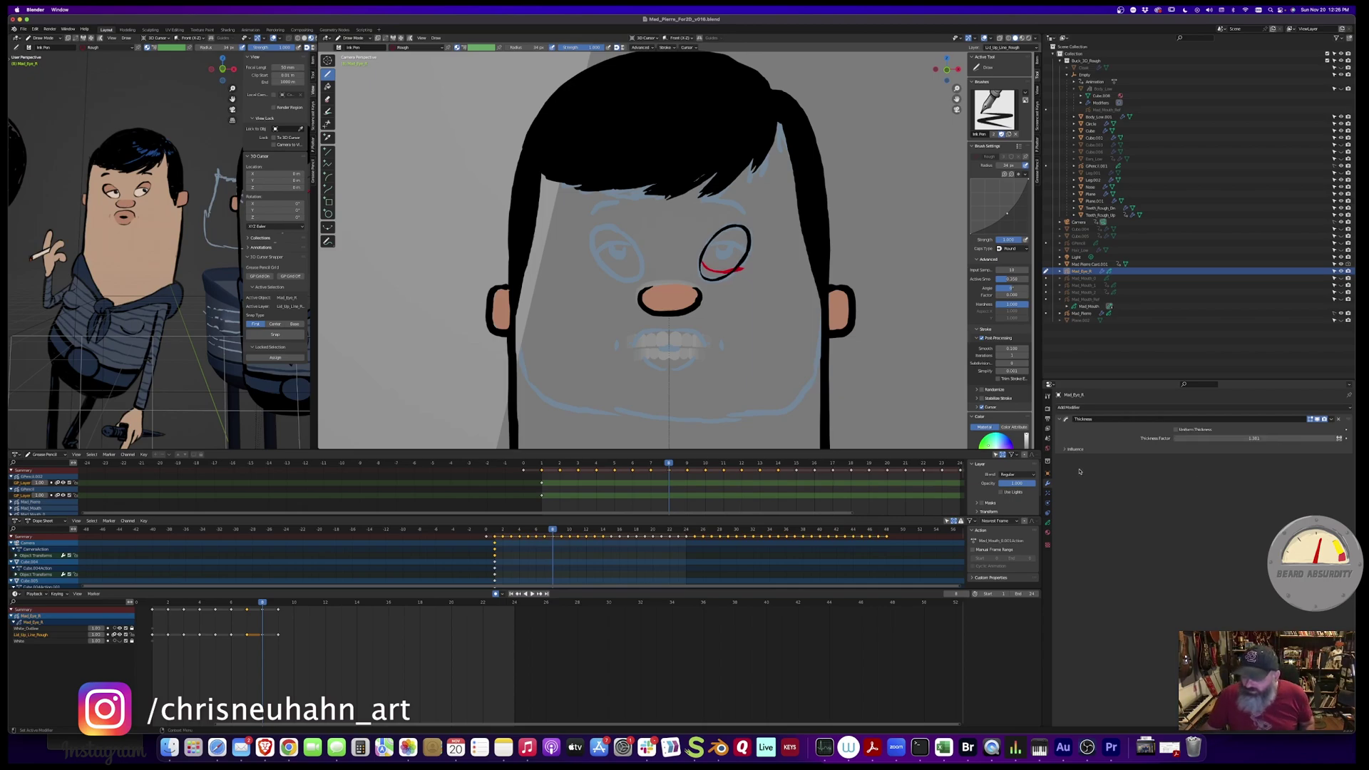
Try applying the Thickness modifier, then remove it and switch to Sculpt mode
click(1332, 418)
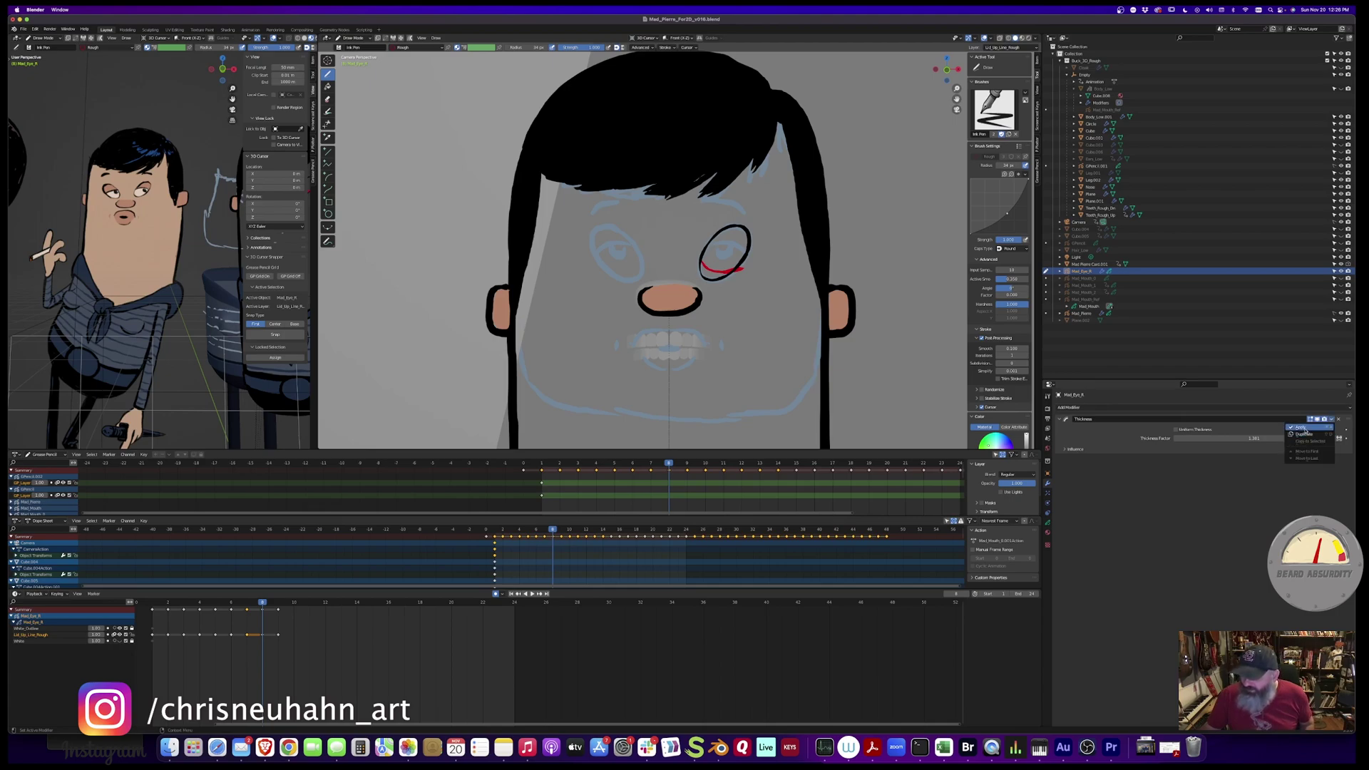
click(1303, 431)
click(1331, 419)
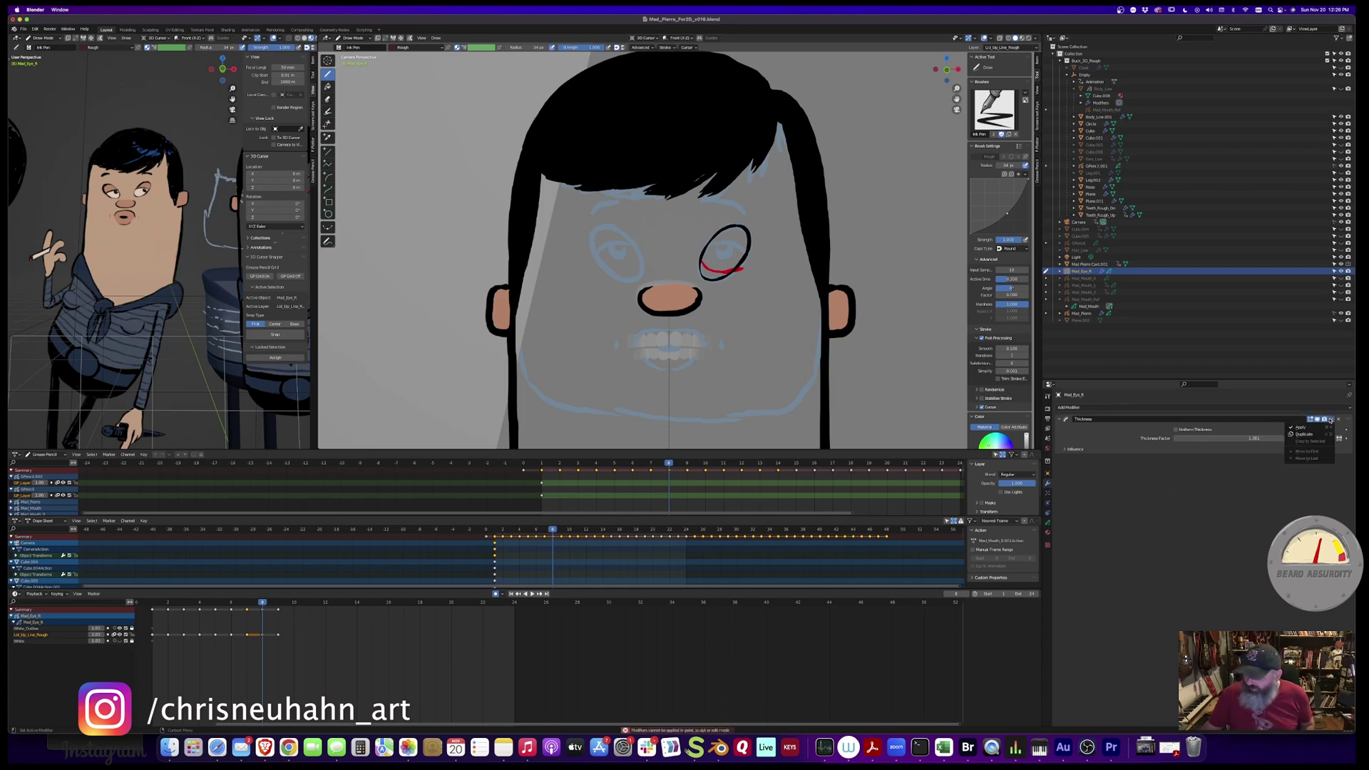
click(1300, 427)
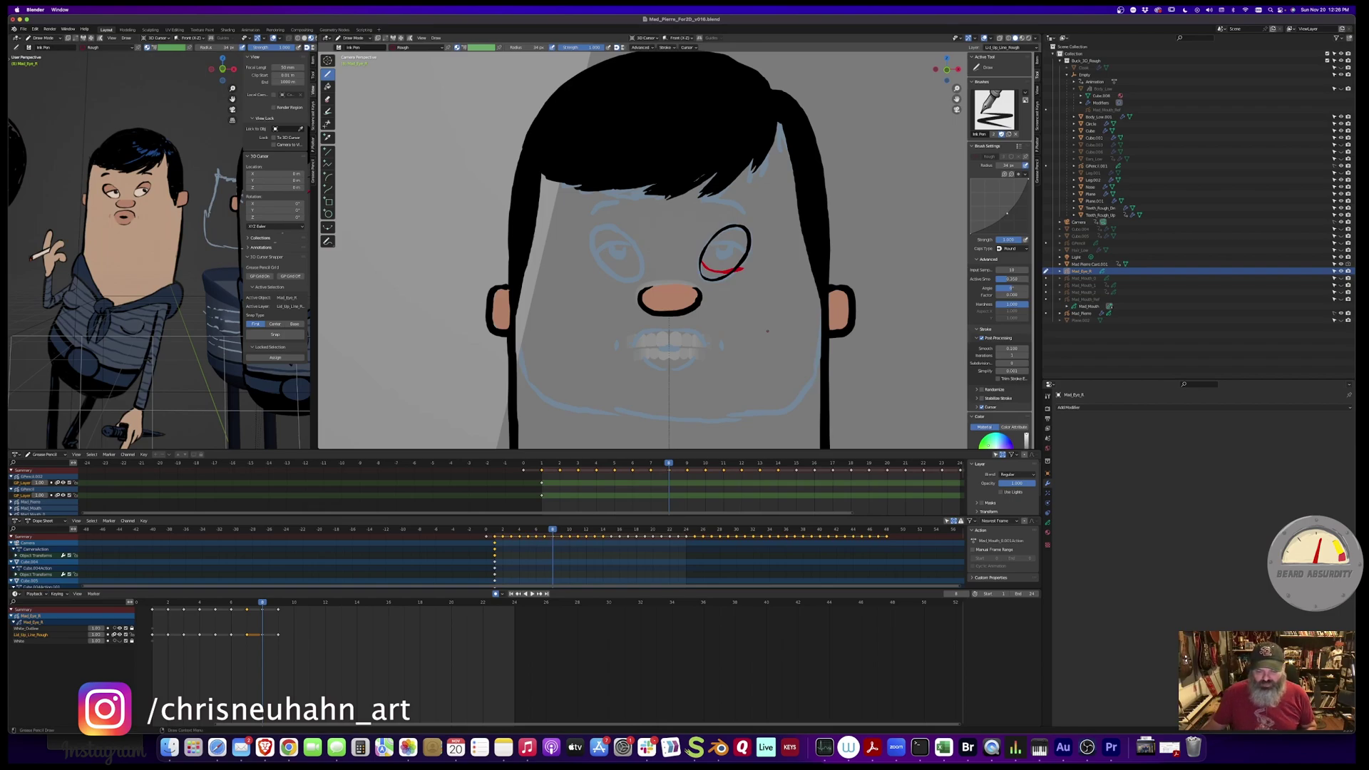
key(ctrl+Tab)
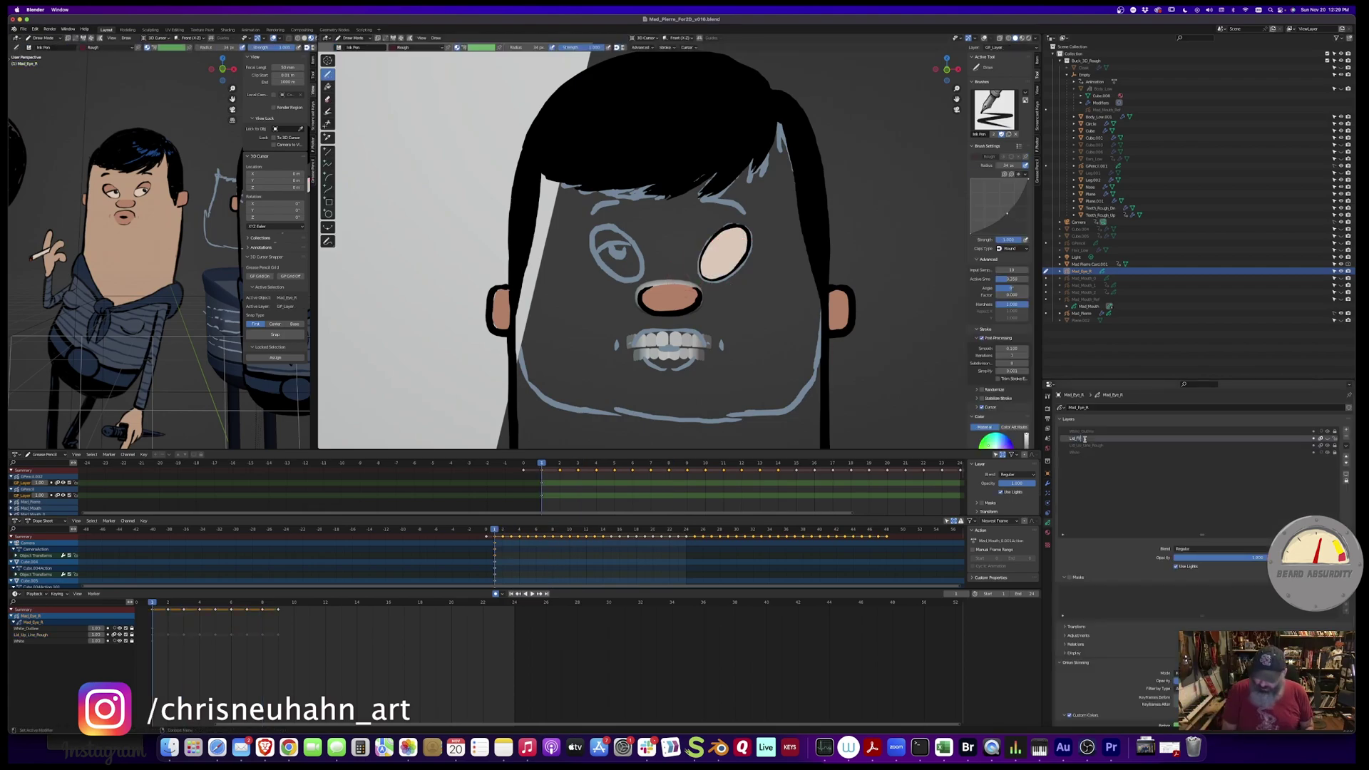
Move Lid_Fill below Lid_Up_Line_Rough, swap the Rough slot for Mad_Ears, then bring up keyframe options
click(1346, 463)
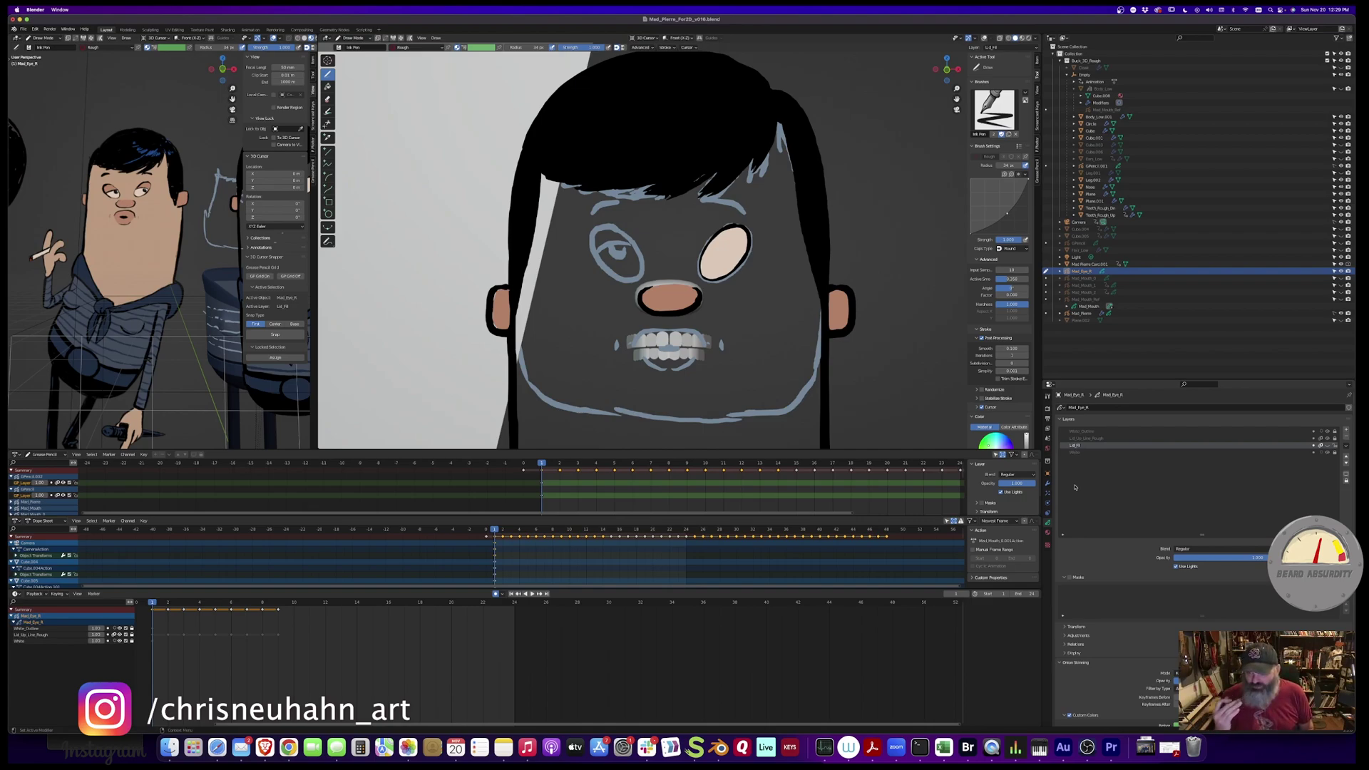
click(1067, 531)
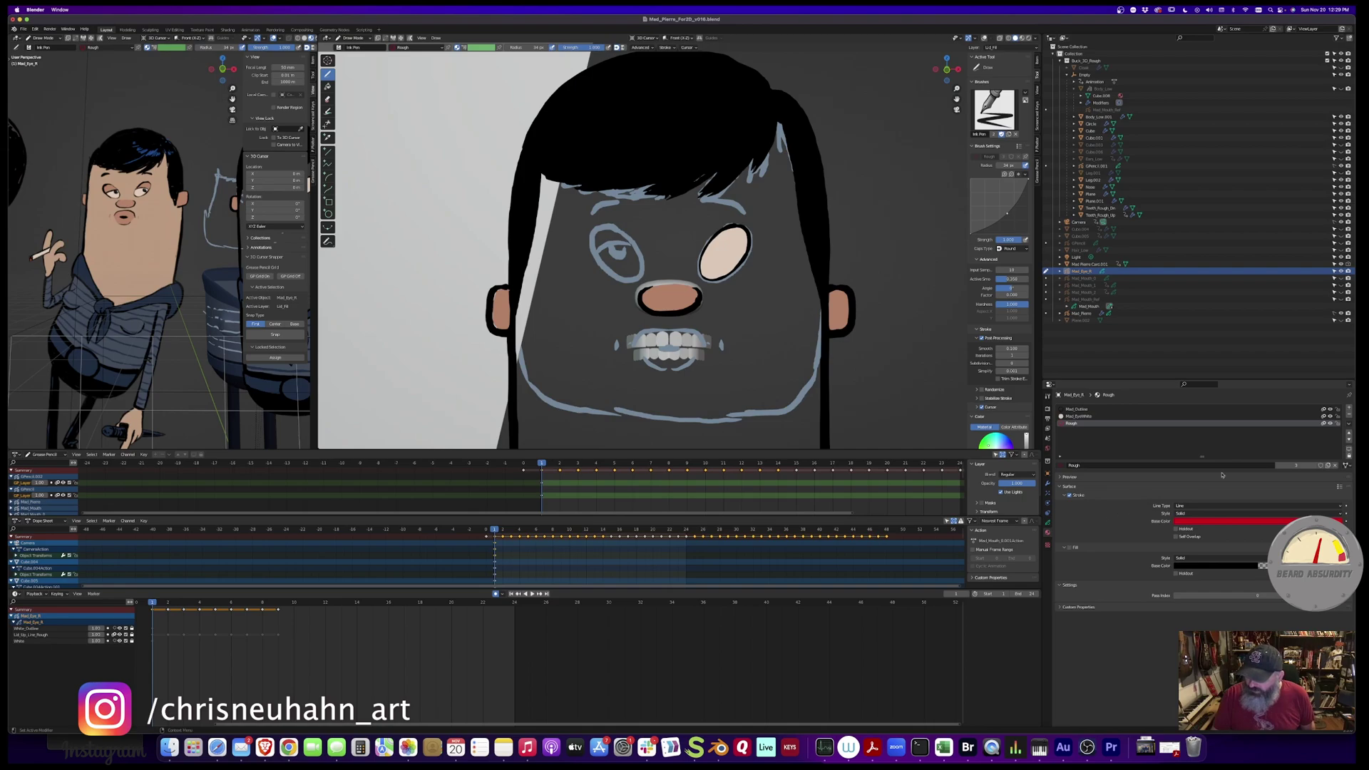
click(1333, 464)
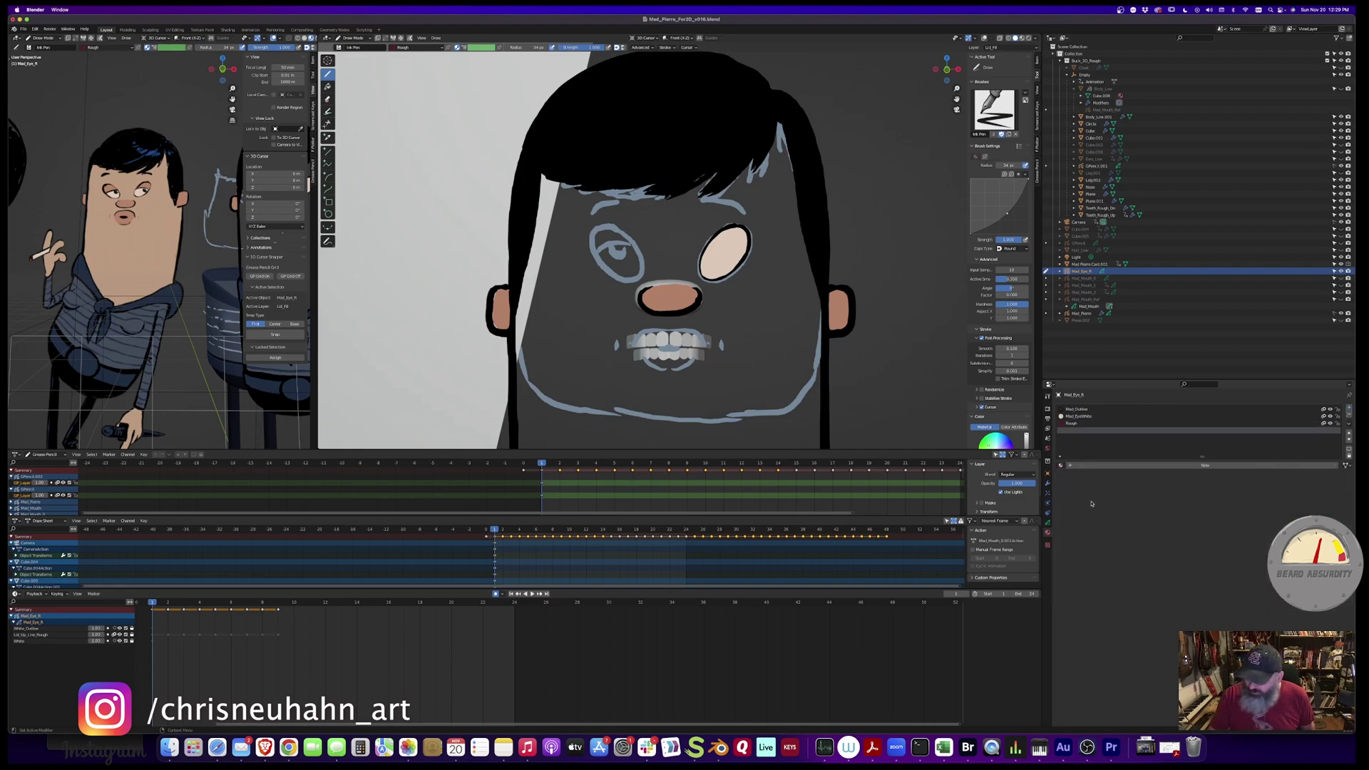
click(1062, 466)
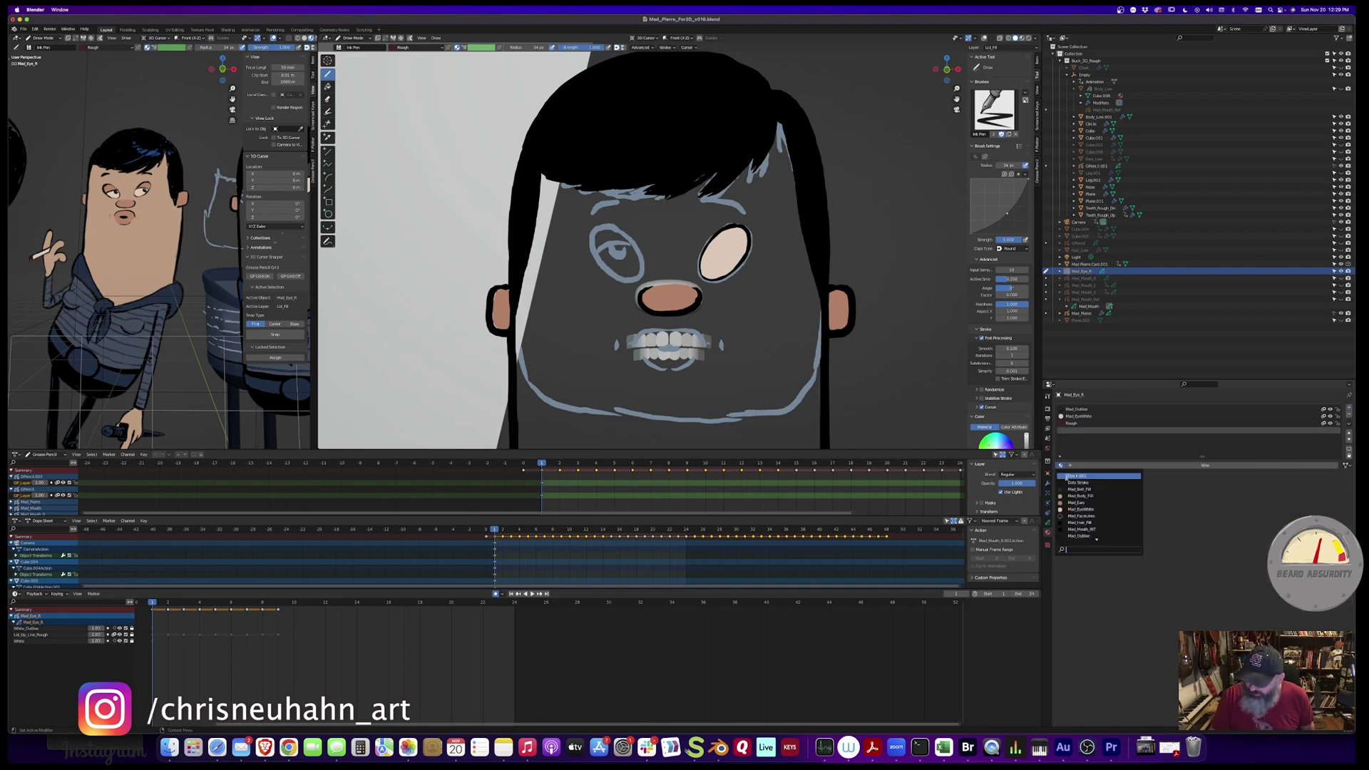
click(1104, 501)
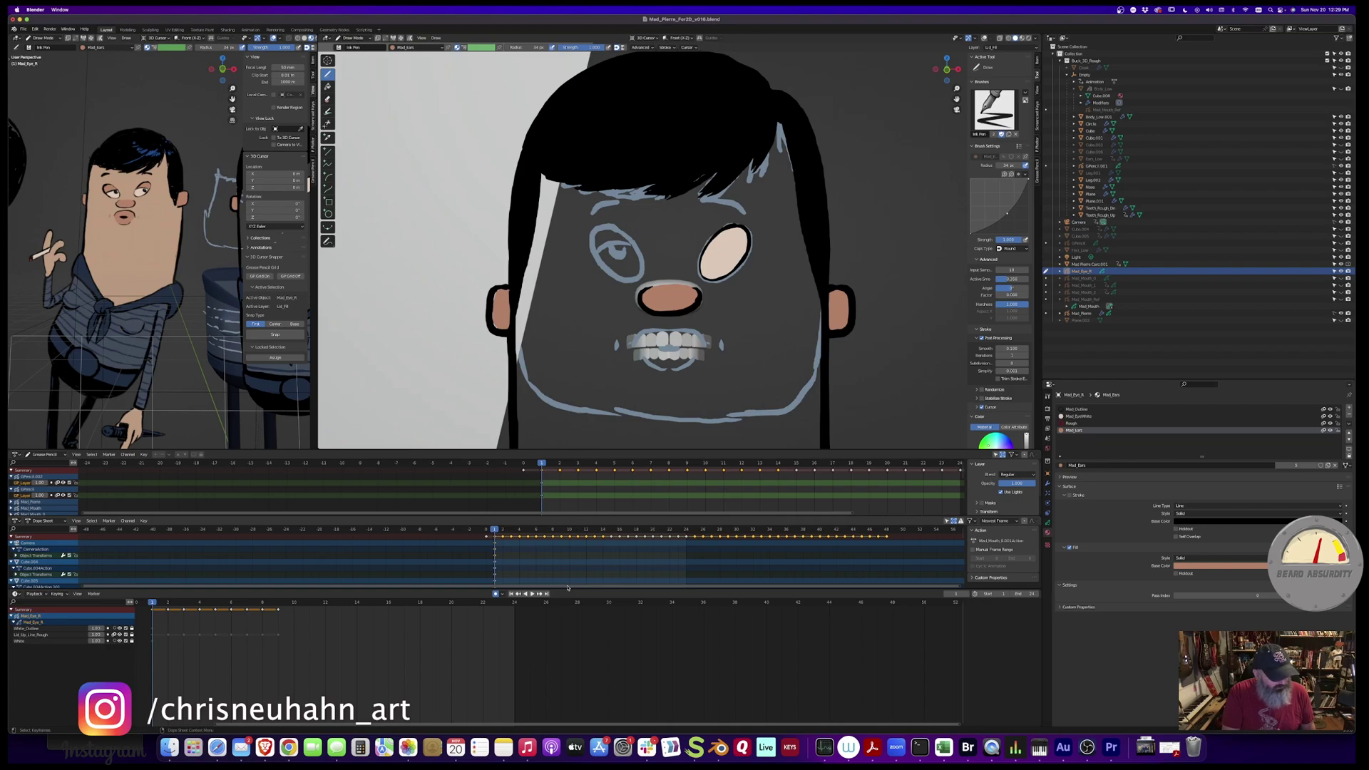
click(1048, 522)
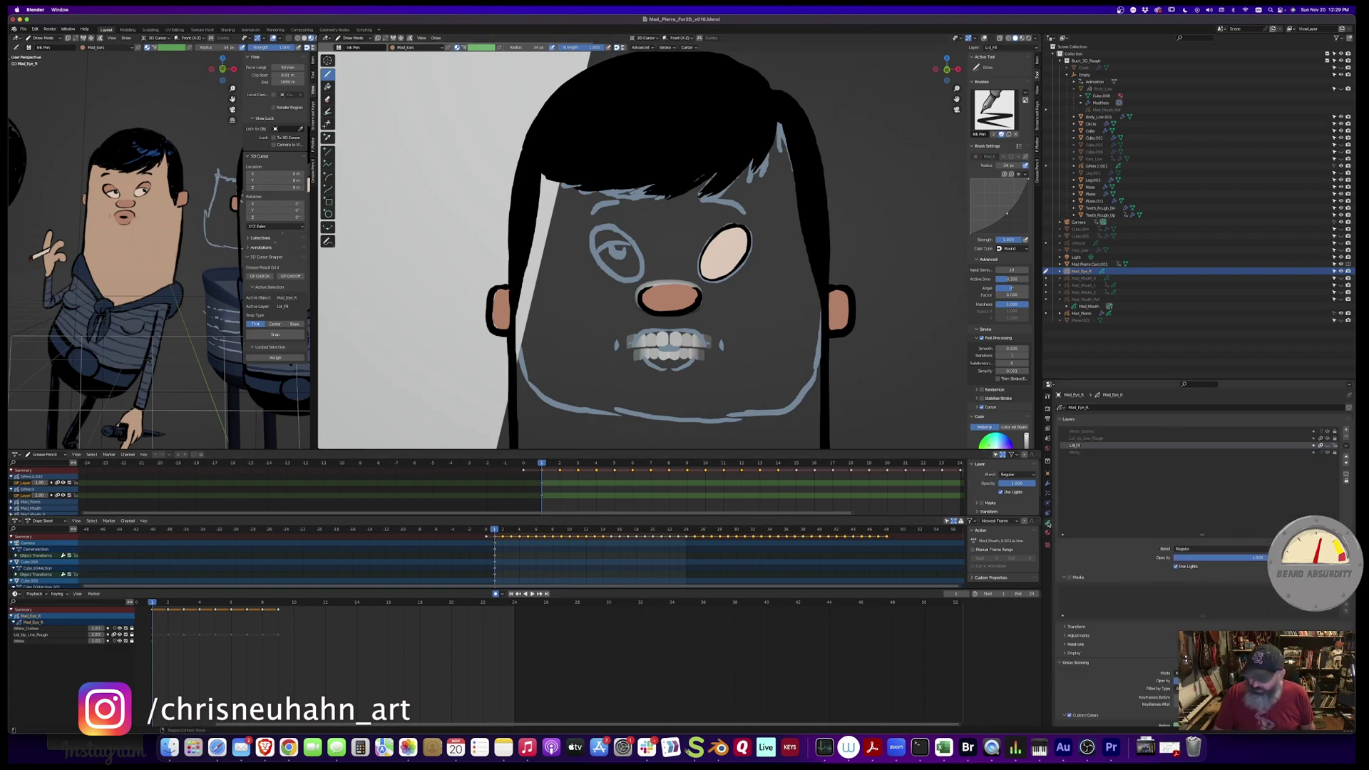
key(i)
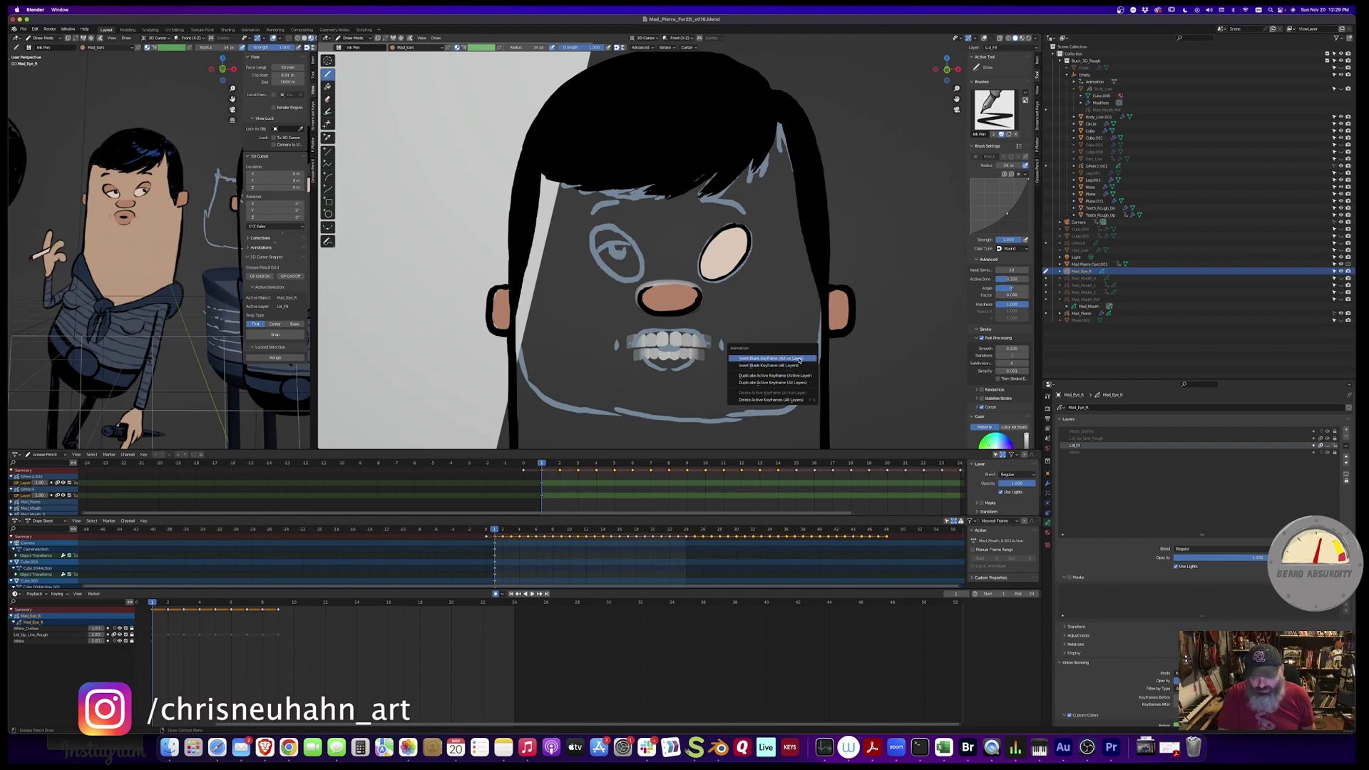
Insert a blank keyframe, paint a skin-coloured lid above the right eye, and play the blink
click(801, 361)
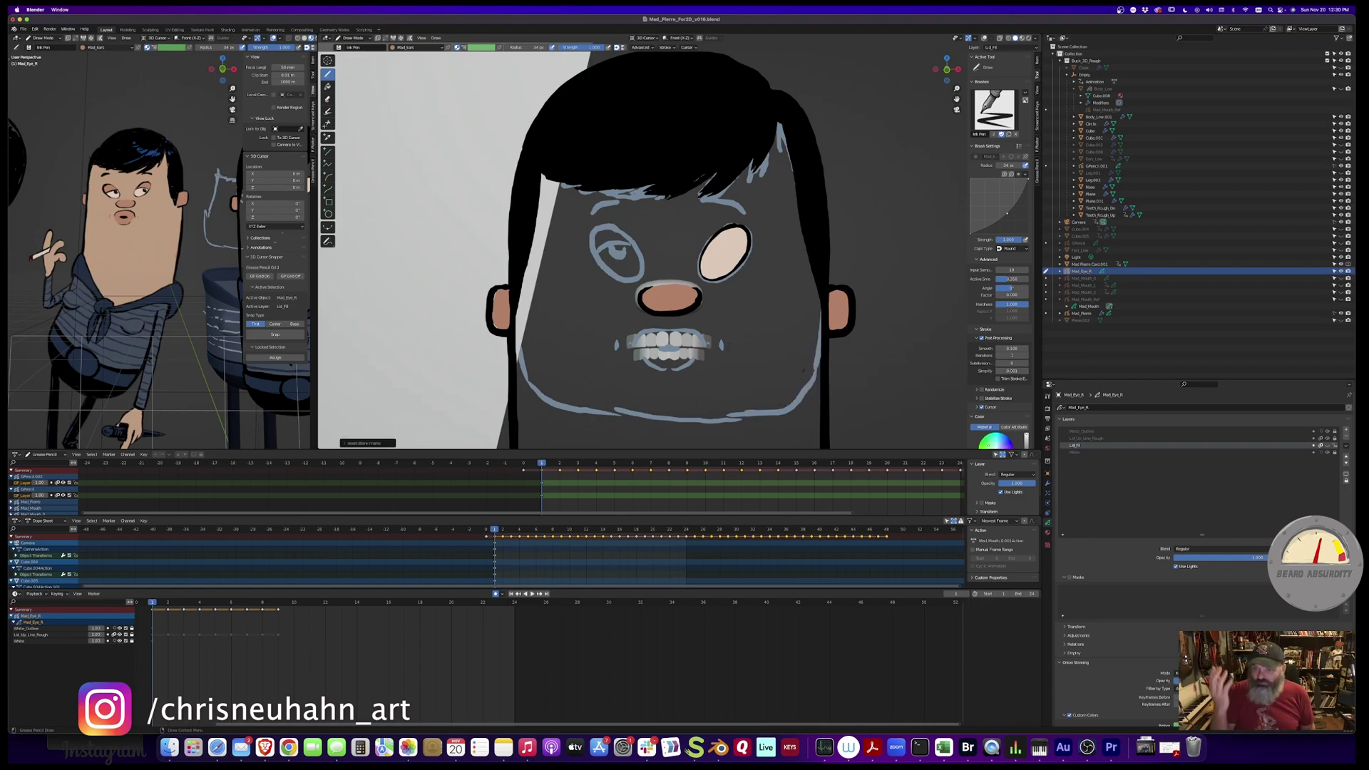
key(Right)
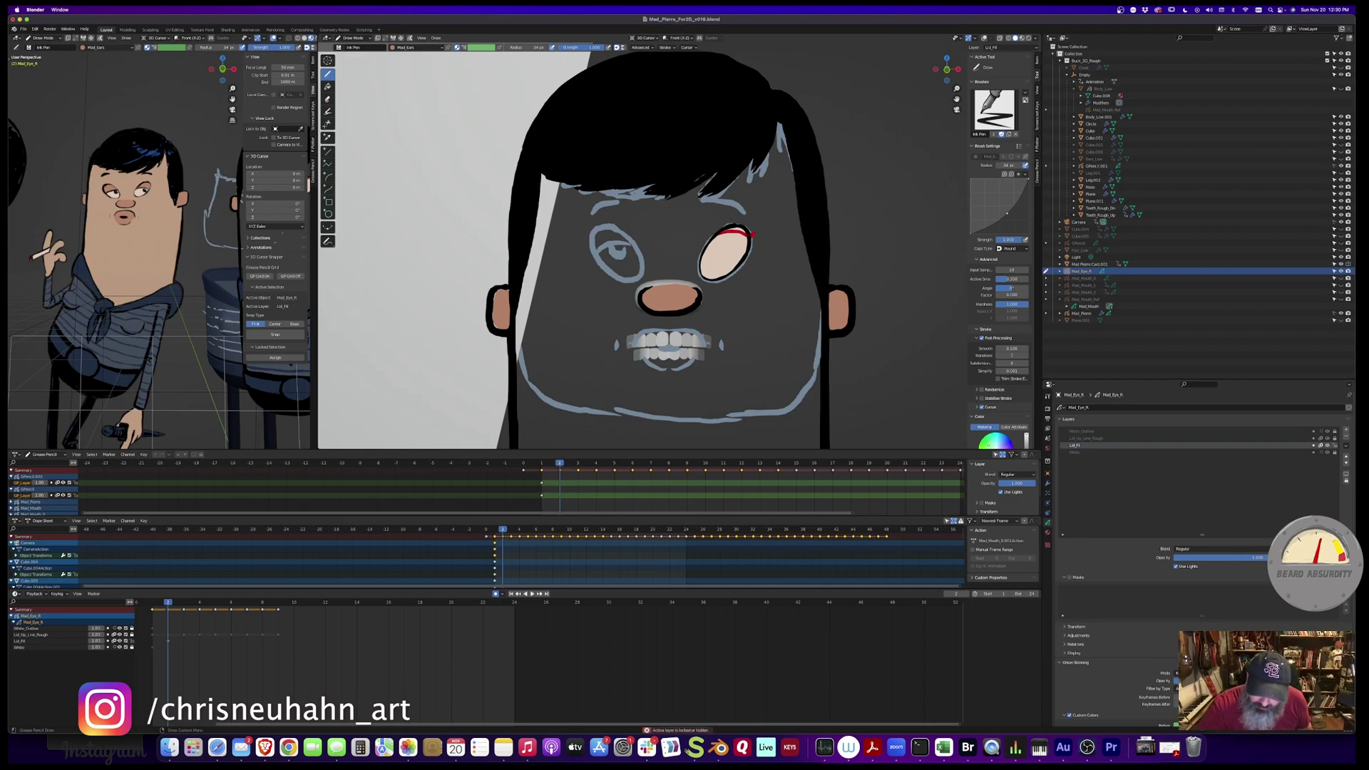
drag(751, 227, 698, 223)
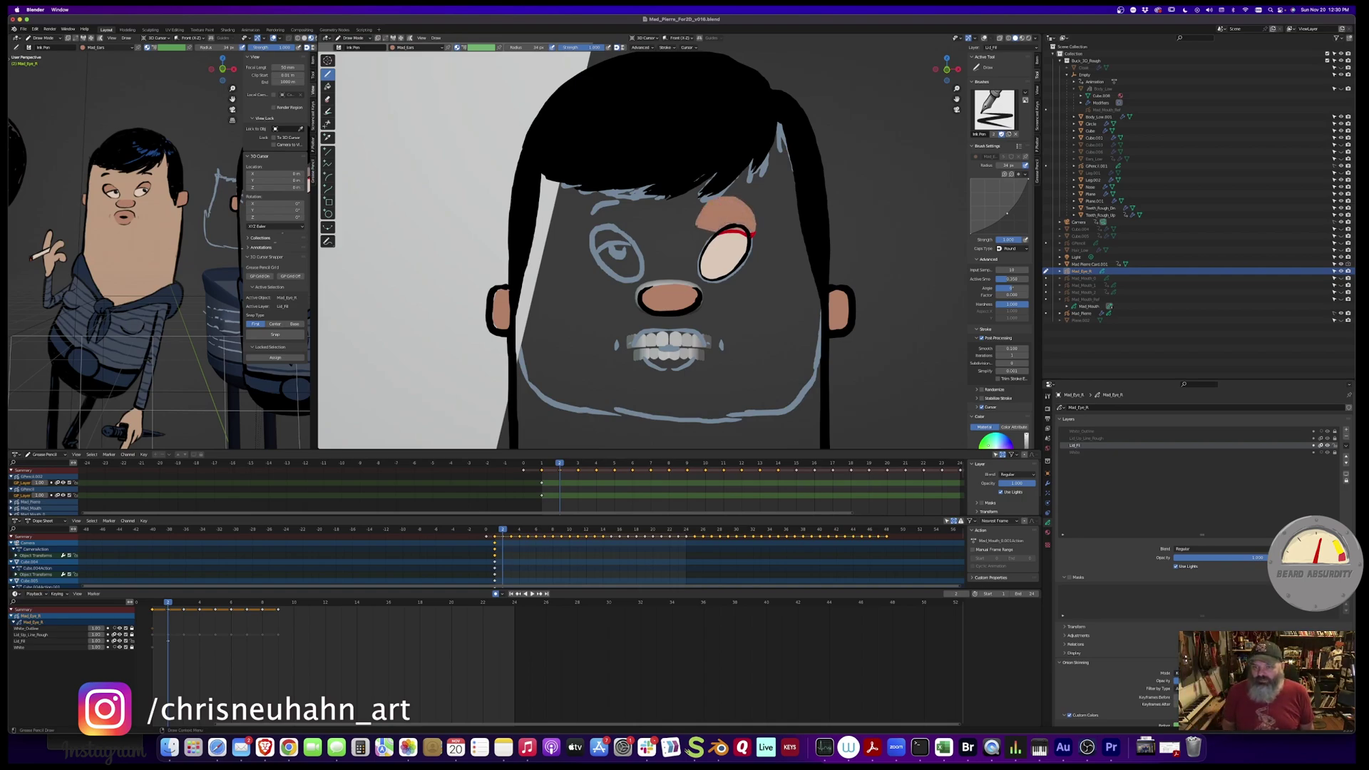
key(Up)
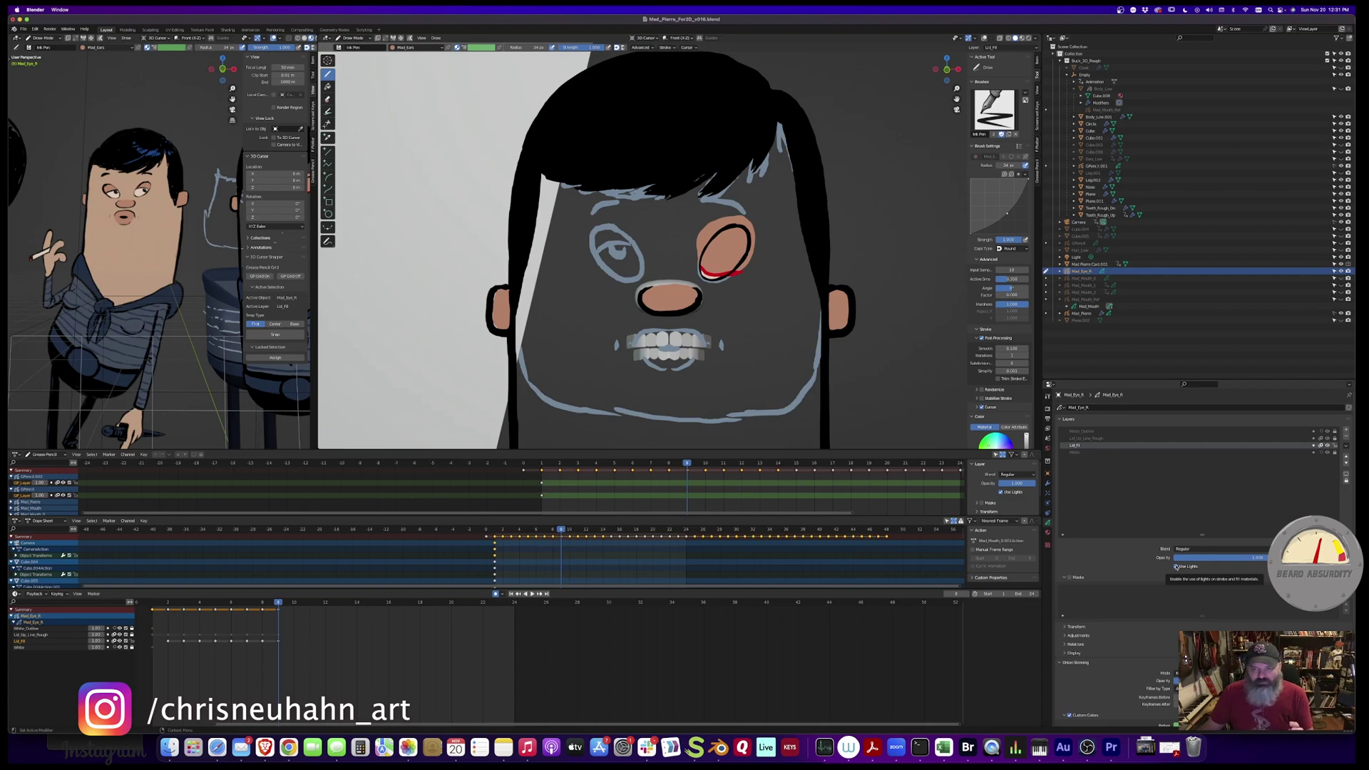
scroll(1142, 587, down, 3)
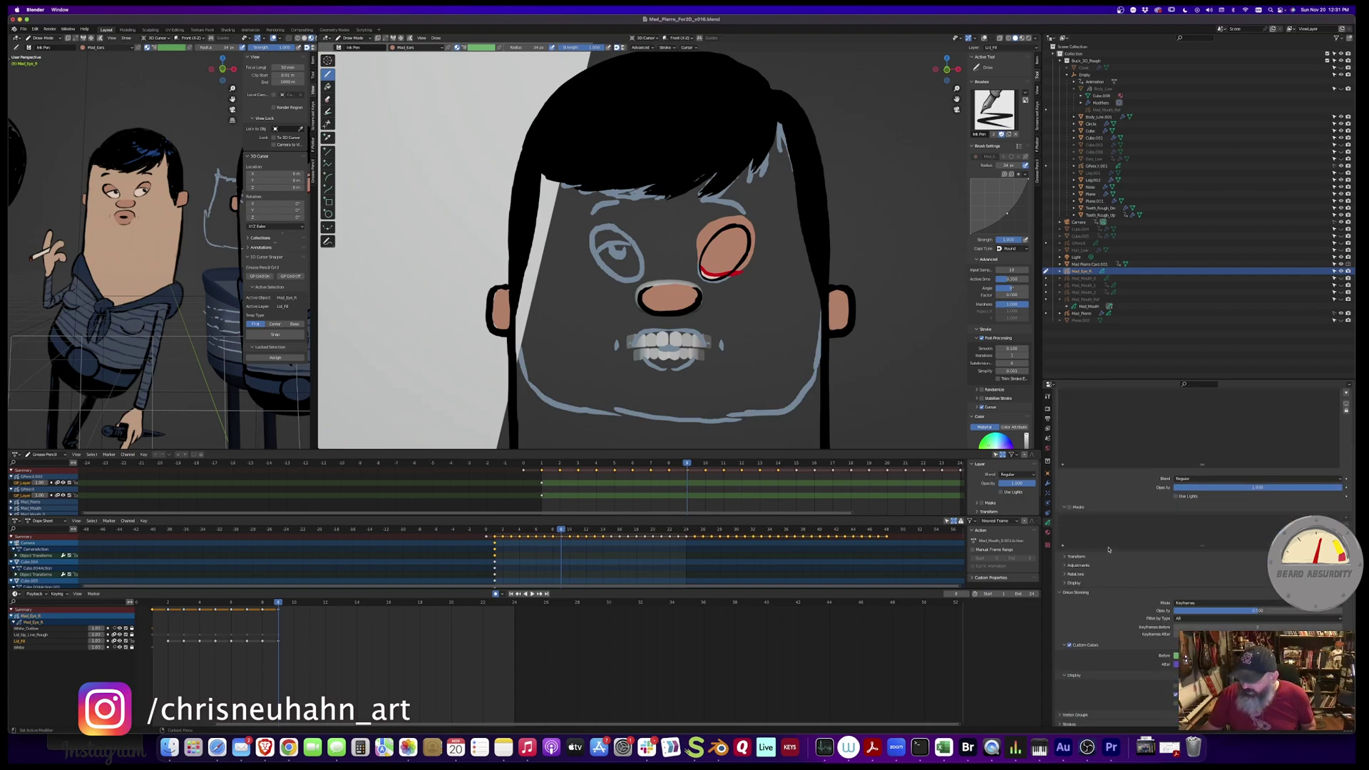
scroll(1109, 550, up, 2)
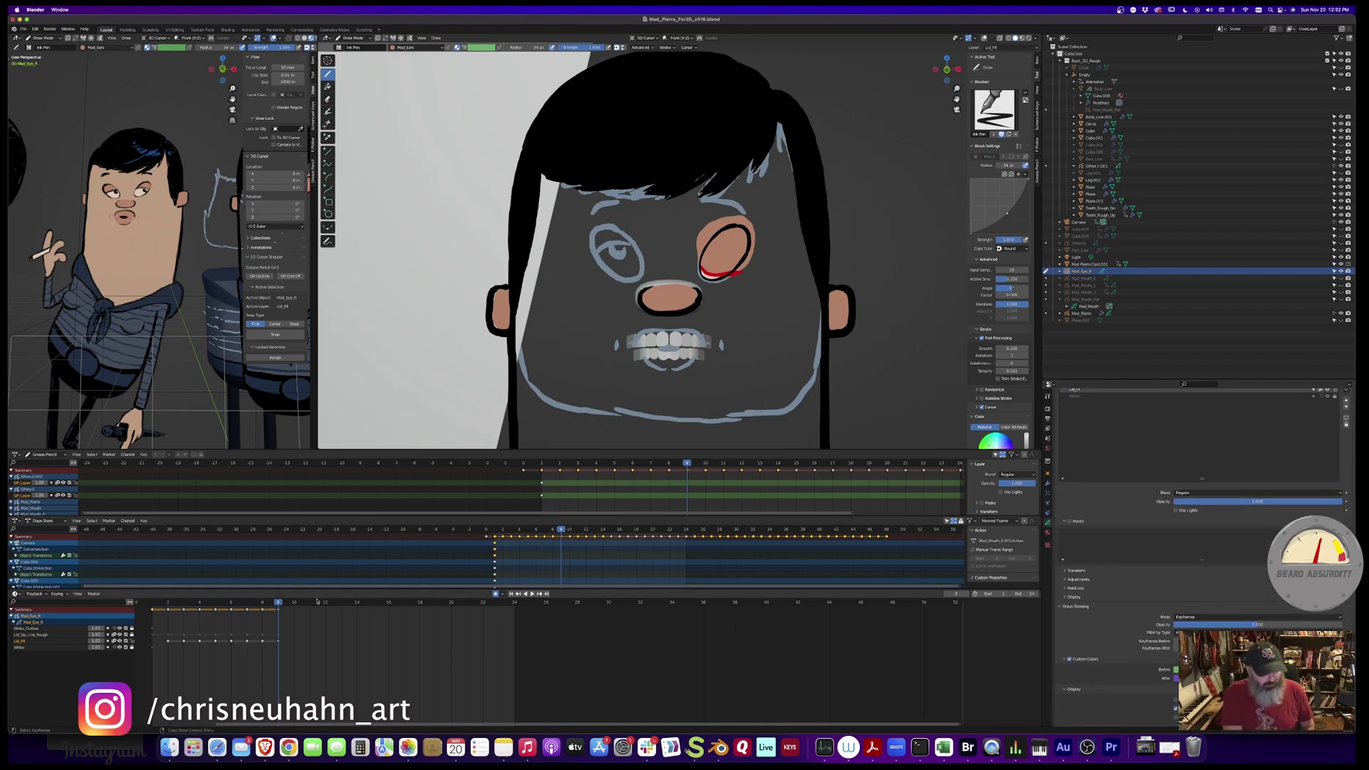
key(space)
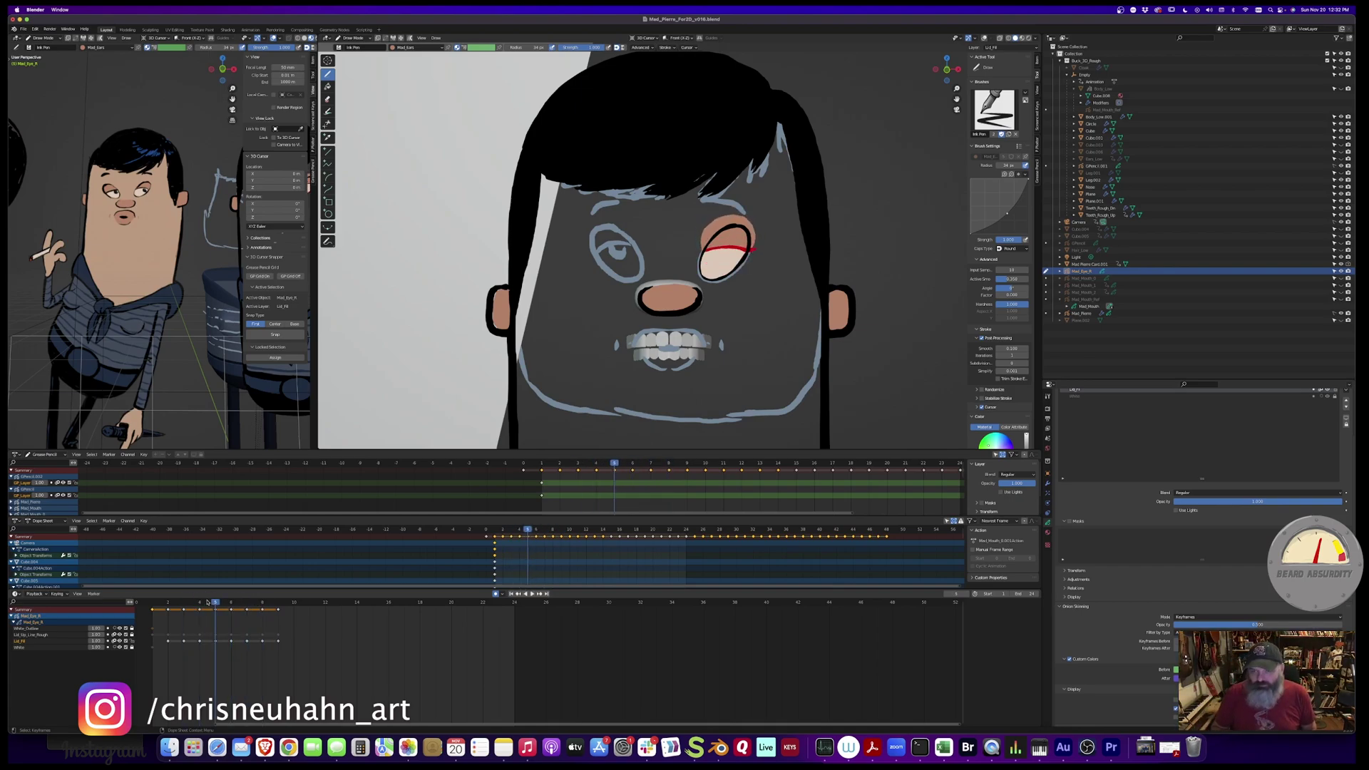
Tick Masks on the active eyelid layer, then enter Sculpt mode and advance a frame
click(1069, 520)
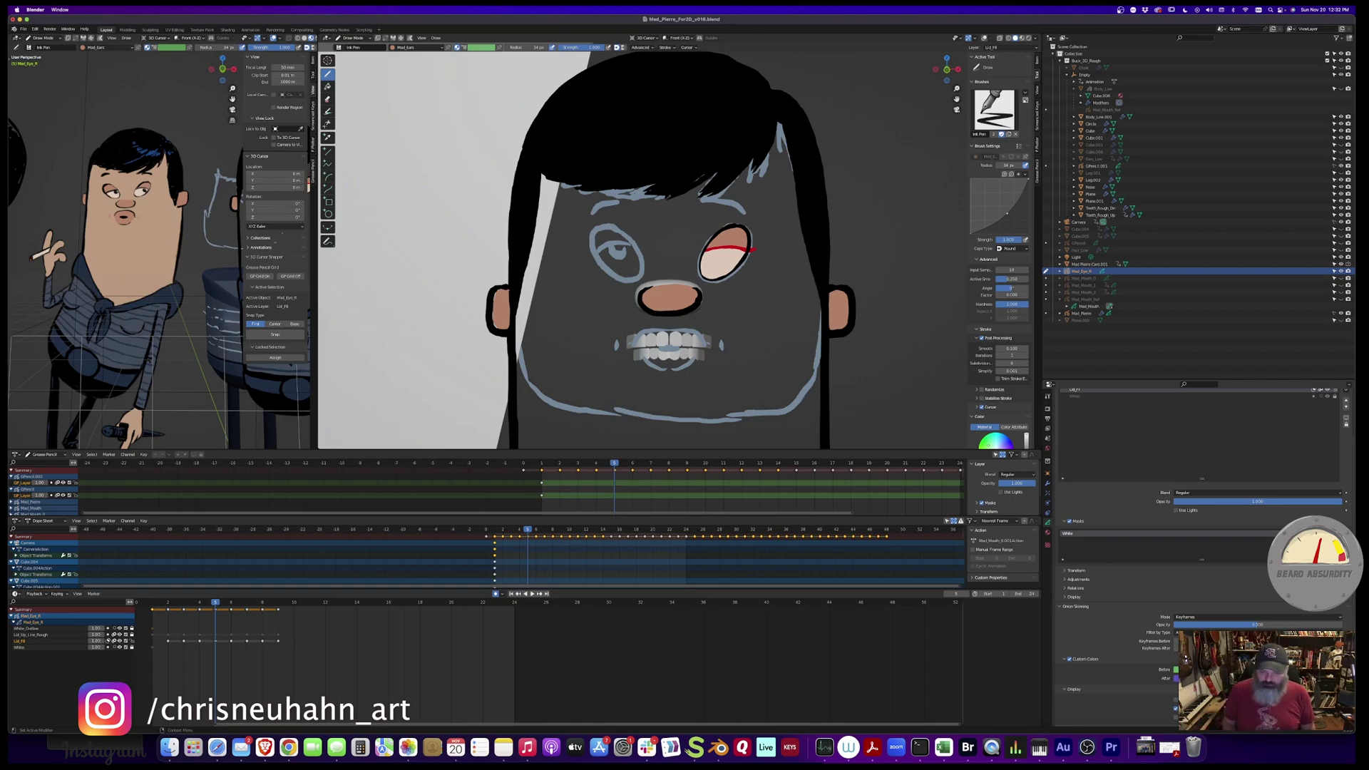
key(ctrl+Tab)
key(Right)
key(Right)
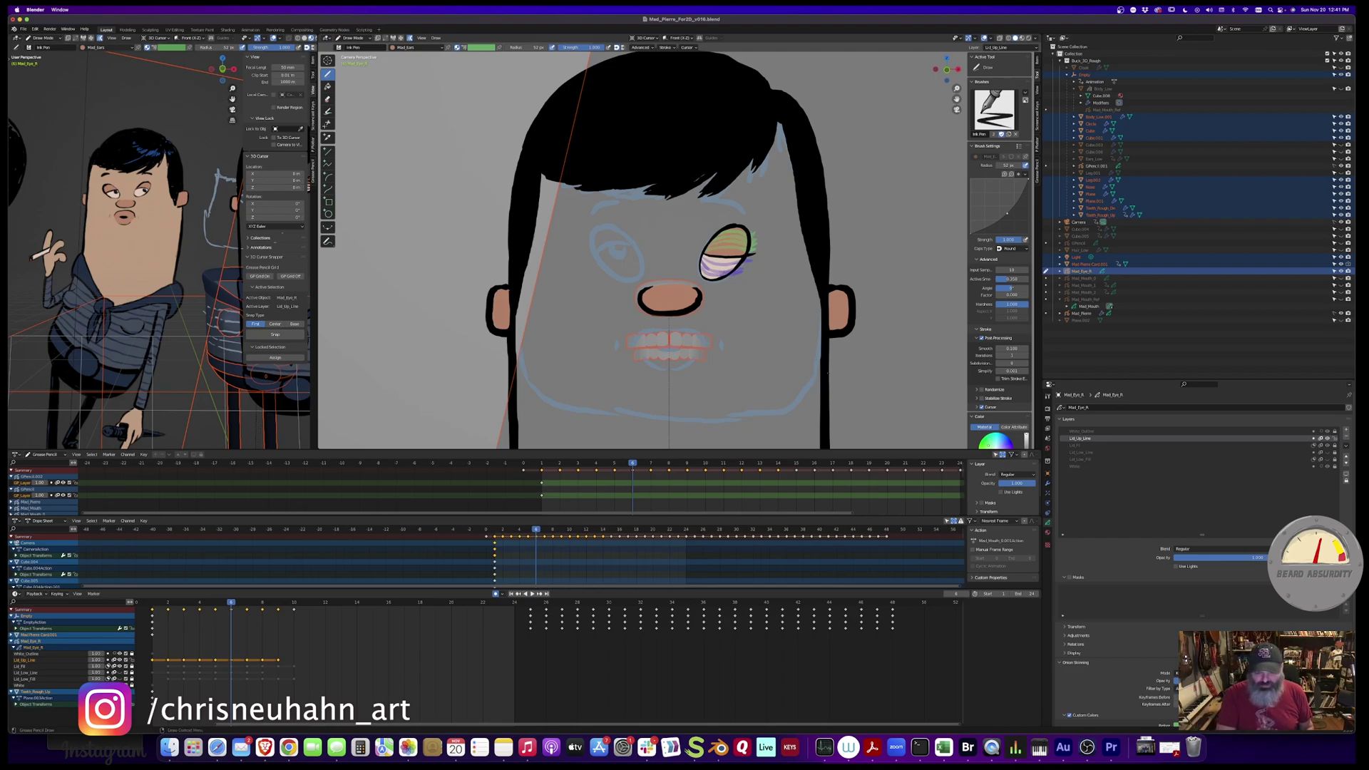
Return to Object Mode and review masks on Lid_Up_Line, Lid_Fill, Lid_Low_Line and Lid_Low_Fill
key(ctrl+Tab)
click(770, 372)
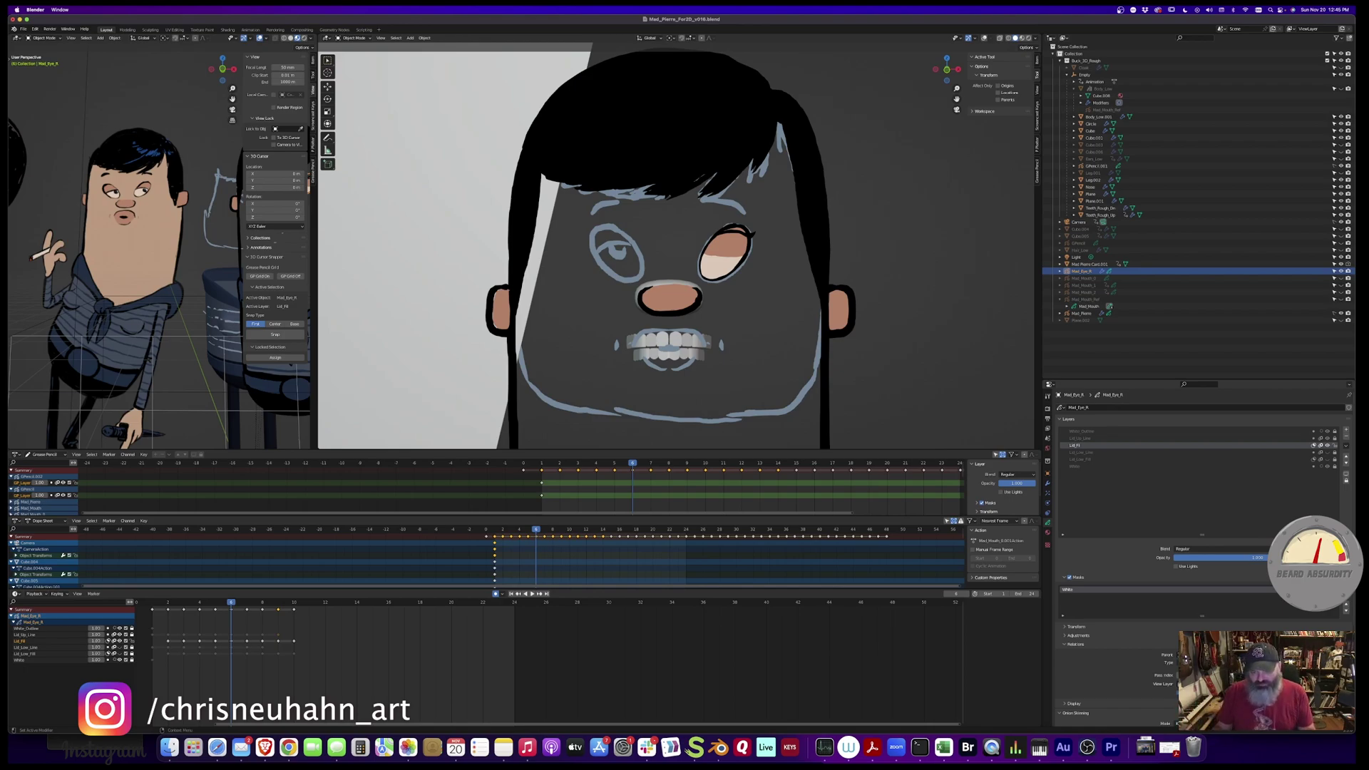
click(1082, 438)
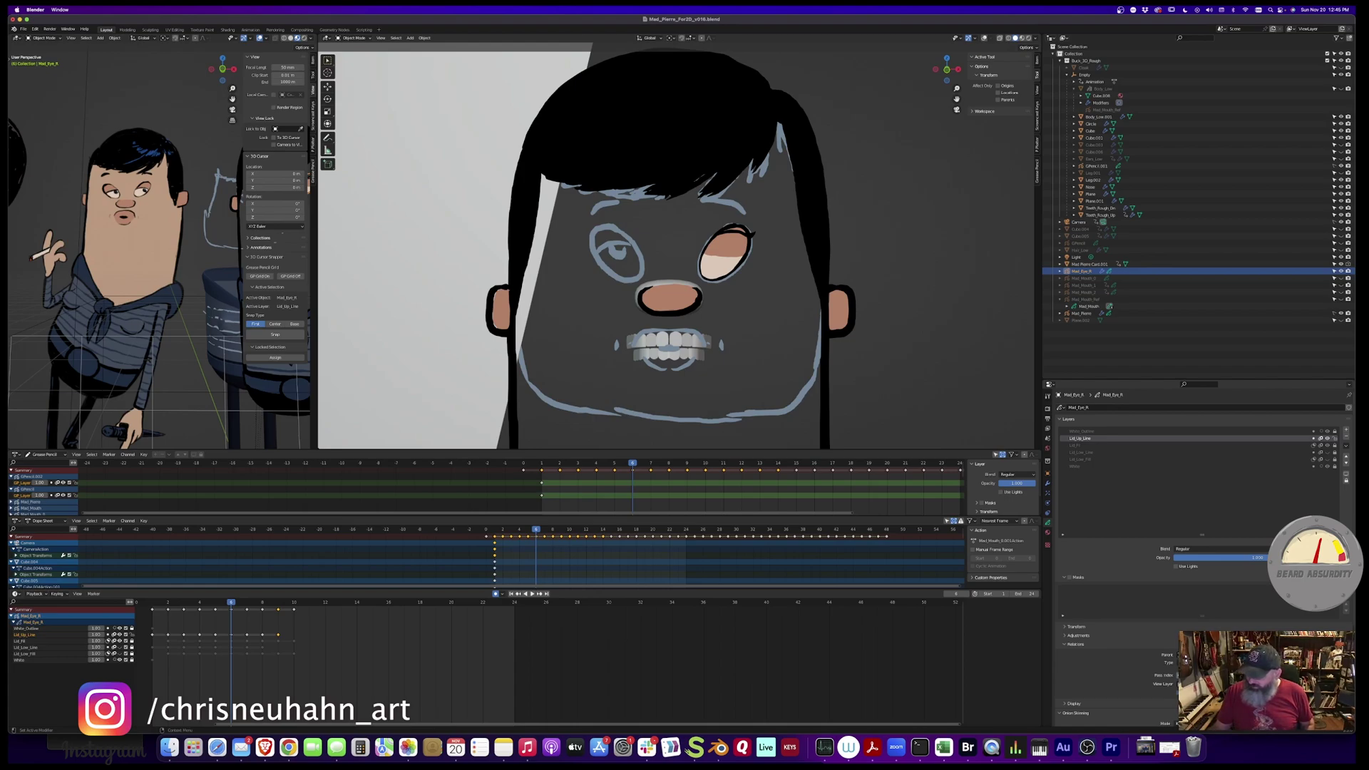
click(1070, 446)
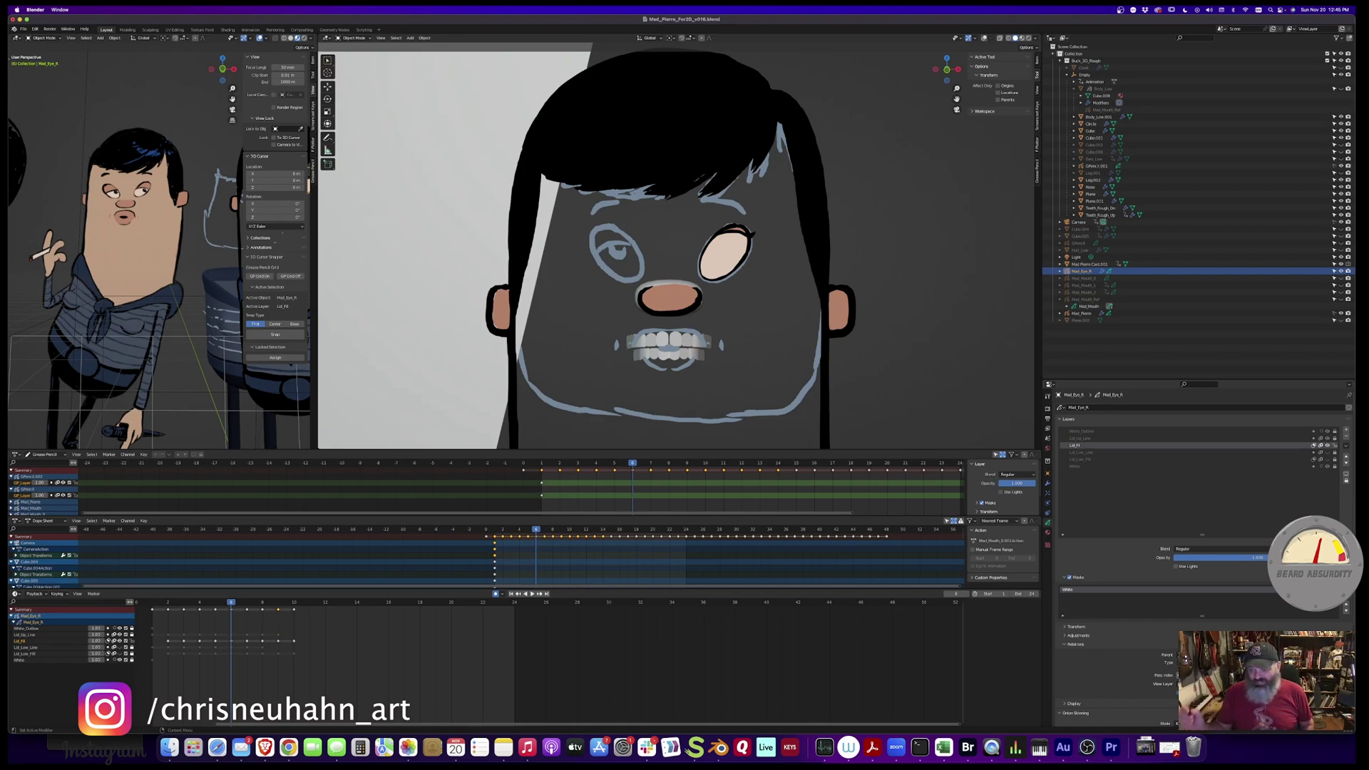
click(1084, 453)
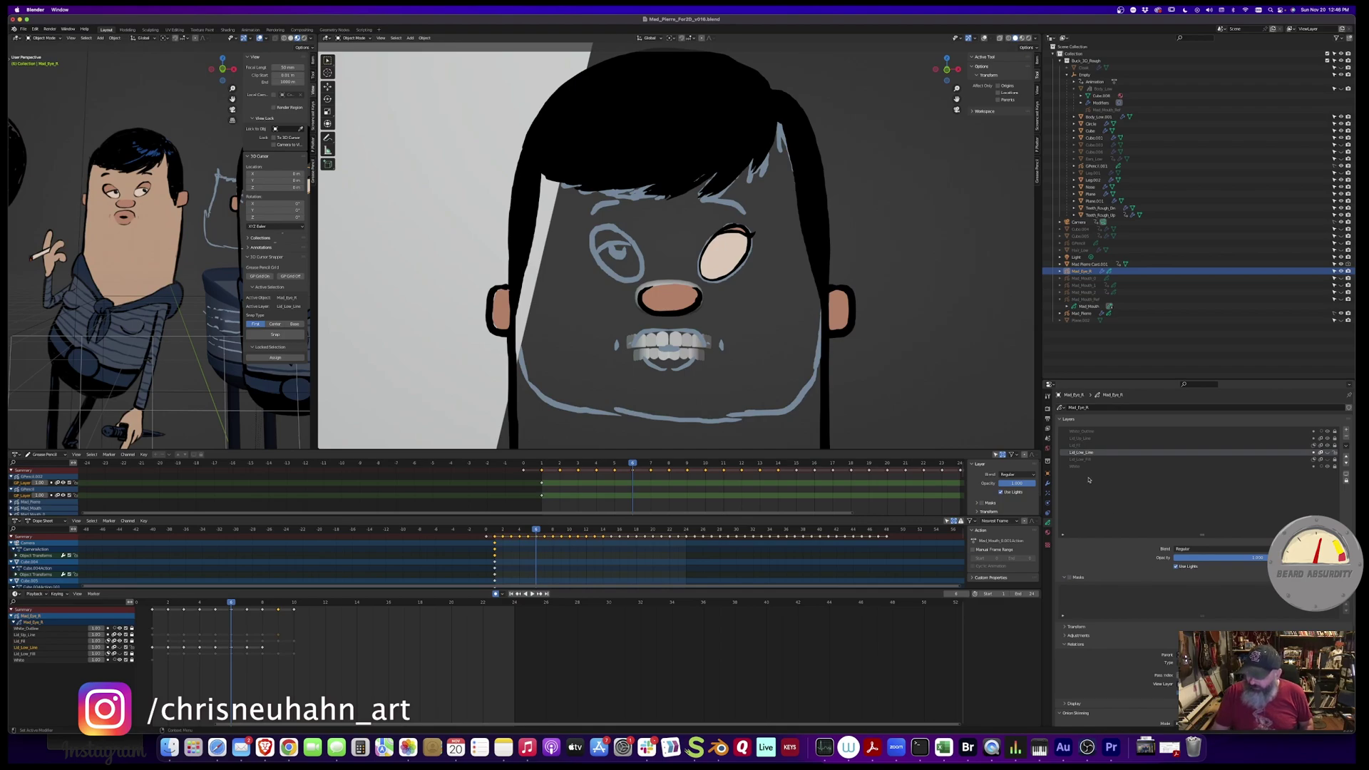
click(1090, 460)
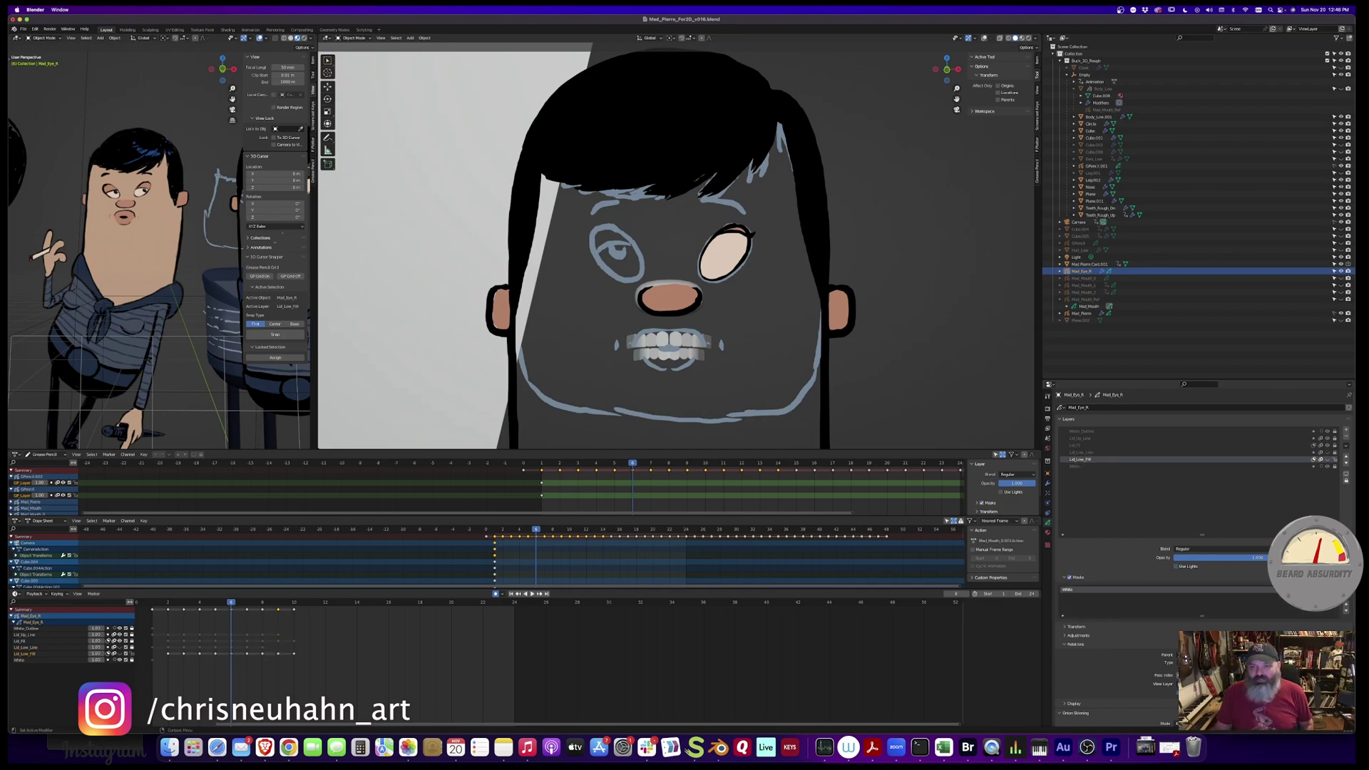
Add a Fixed Frame Time Offset modifier limited to pass 1, named Lid_Up
click(1047, 482)
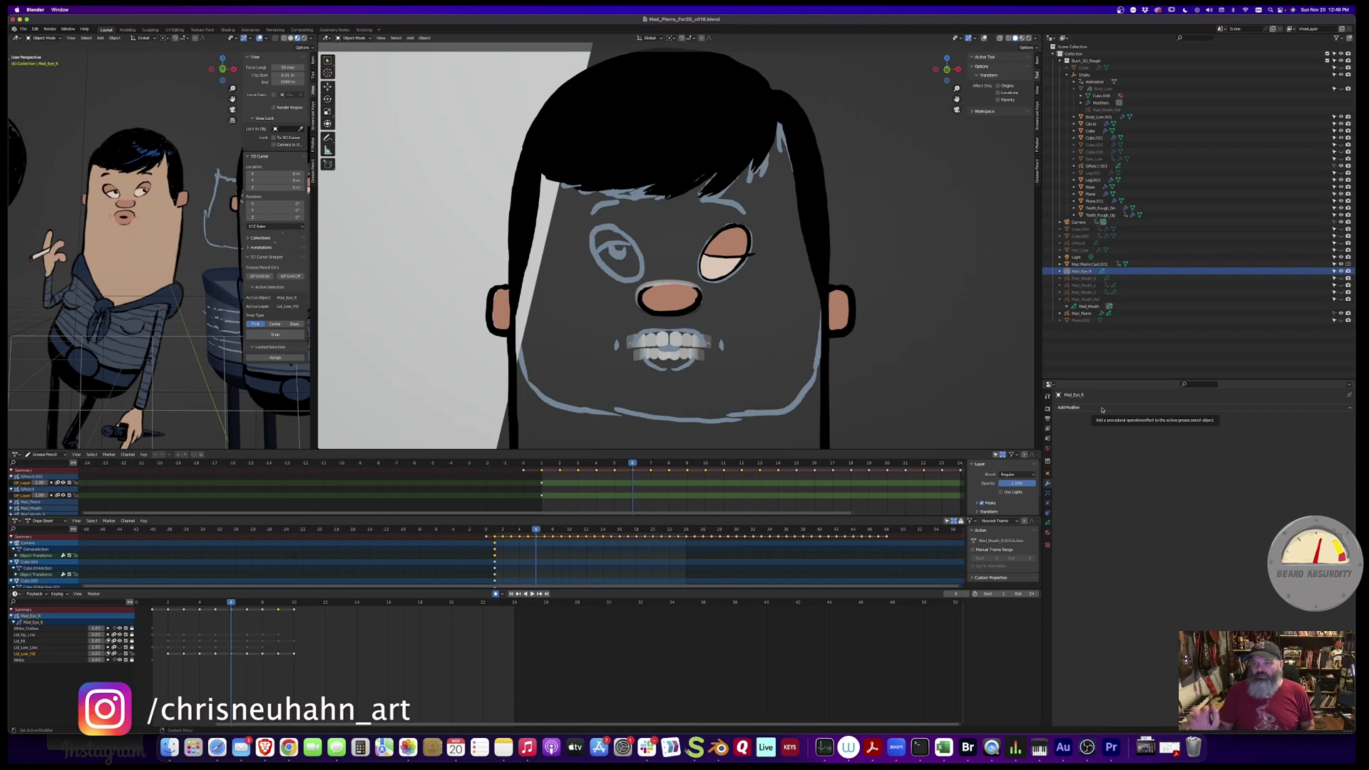
click(1125, 407)
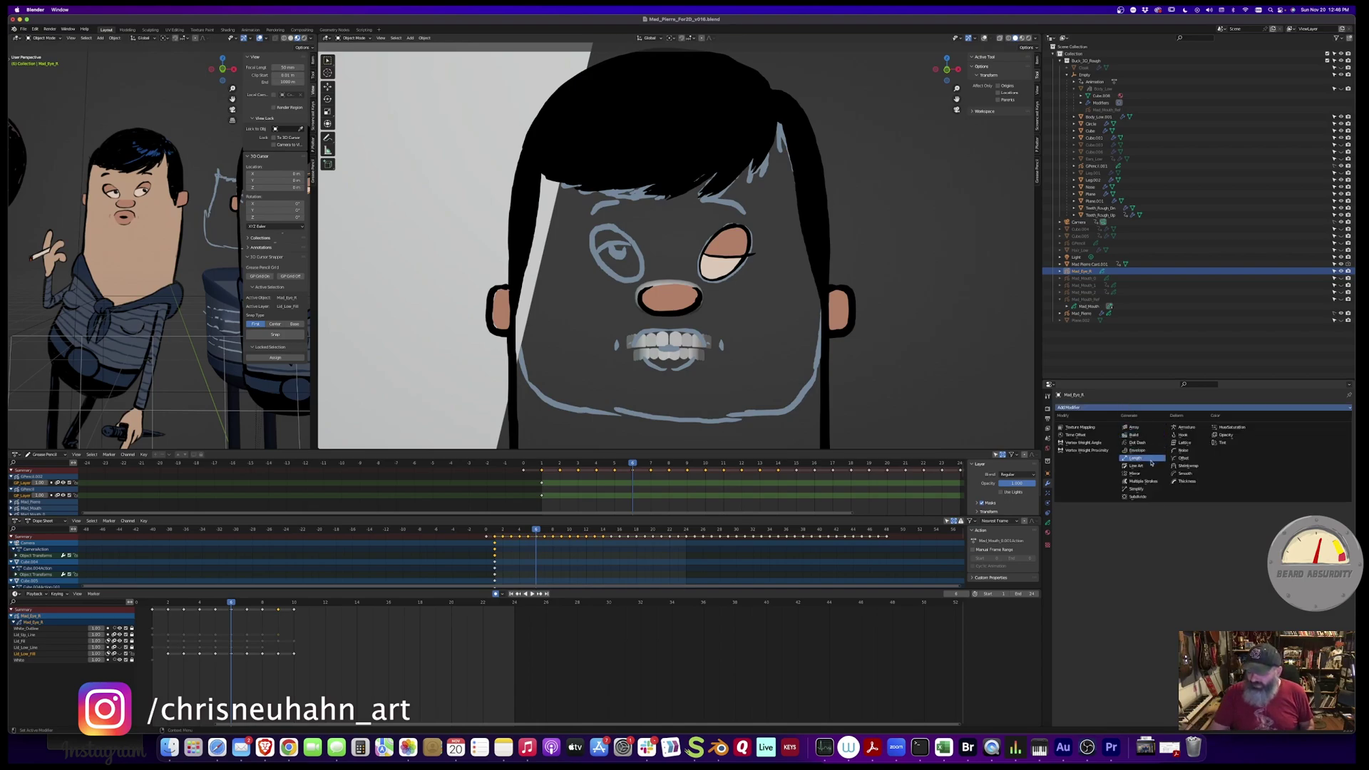
click(1090, 437)
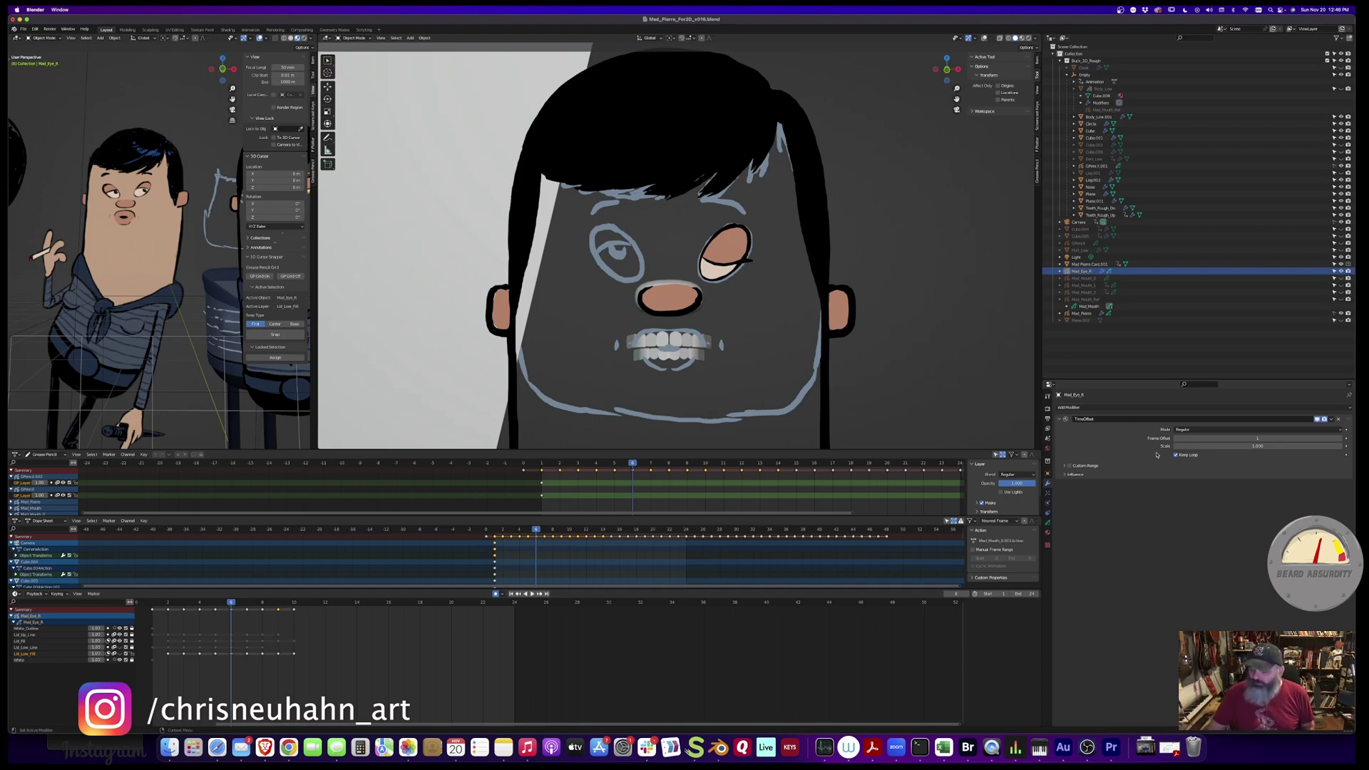
click(1195, 432)
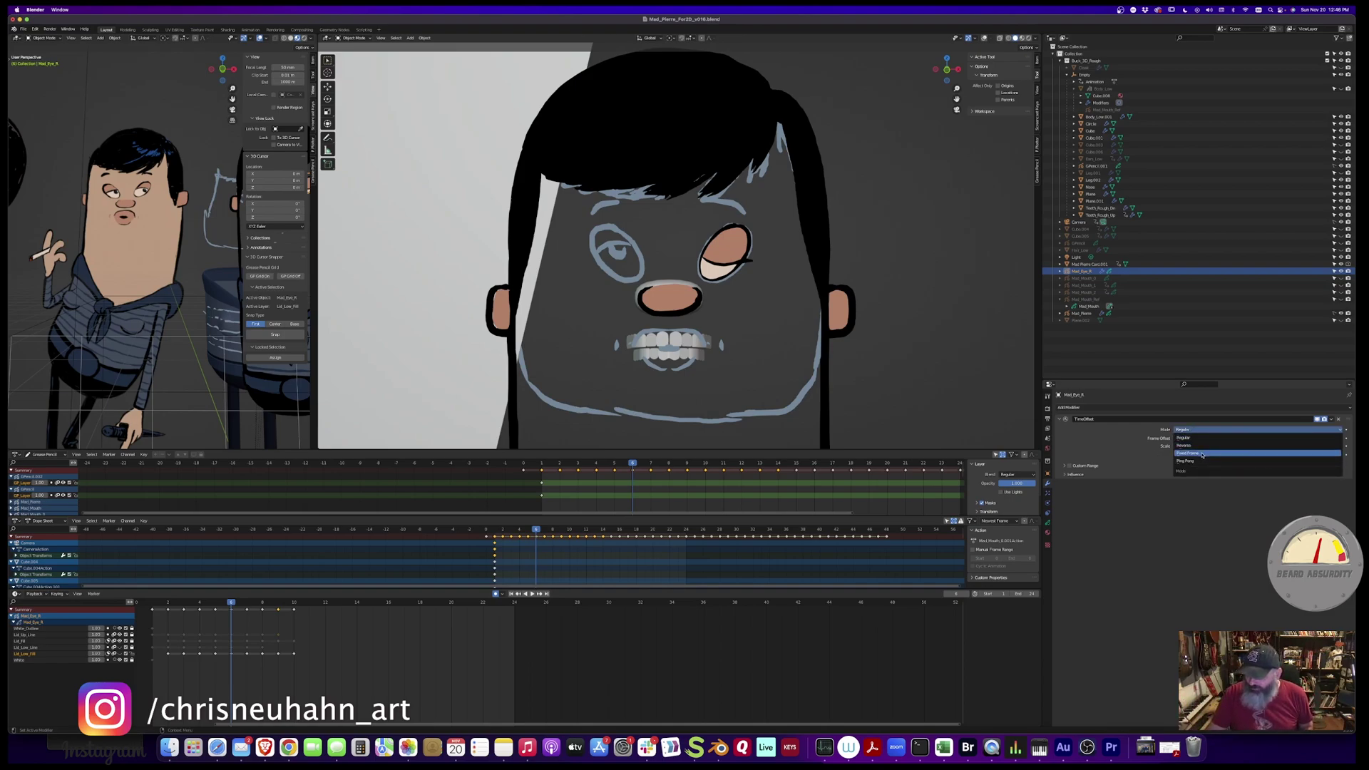
click(1202, 454)
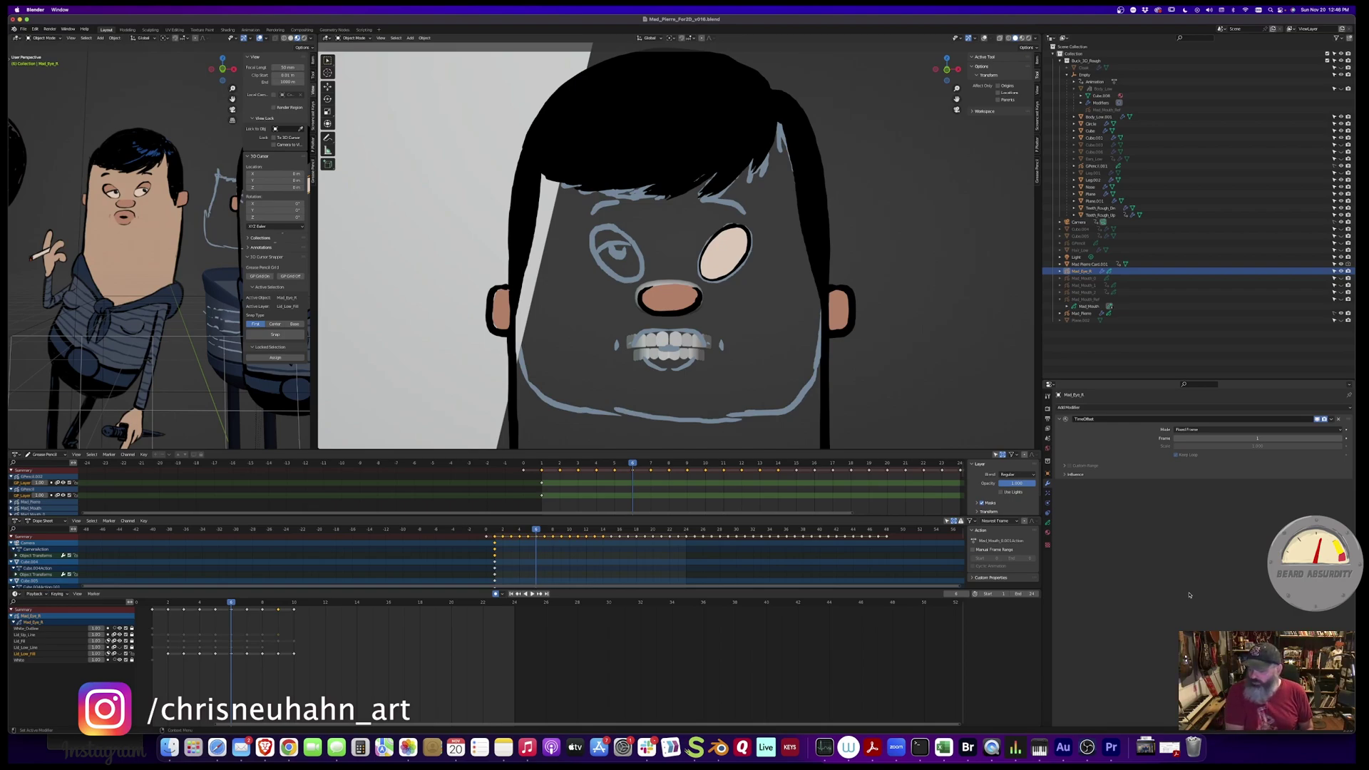
click(1066, 475)
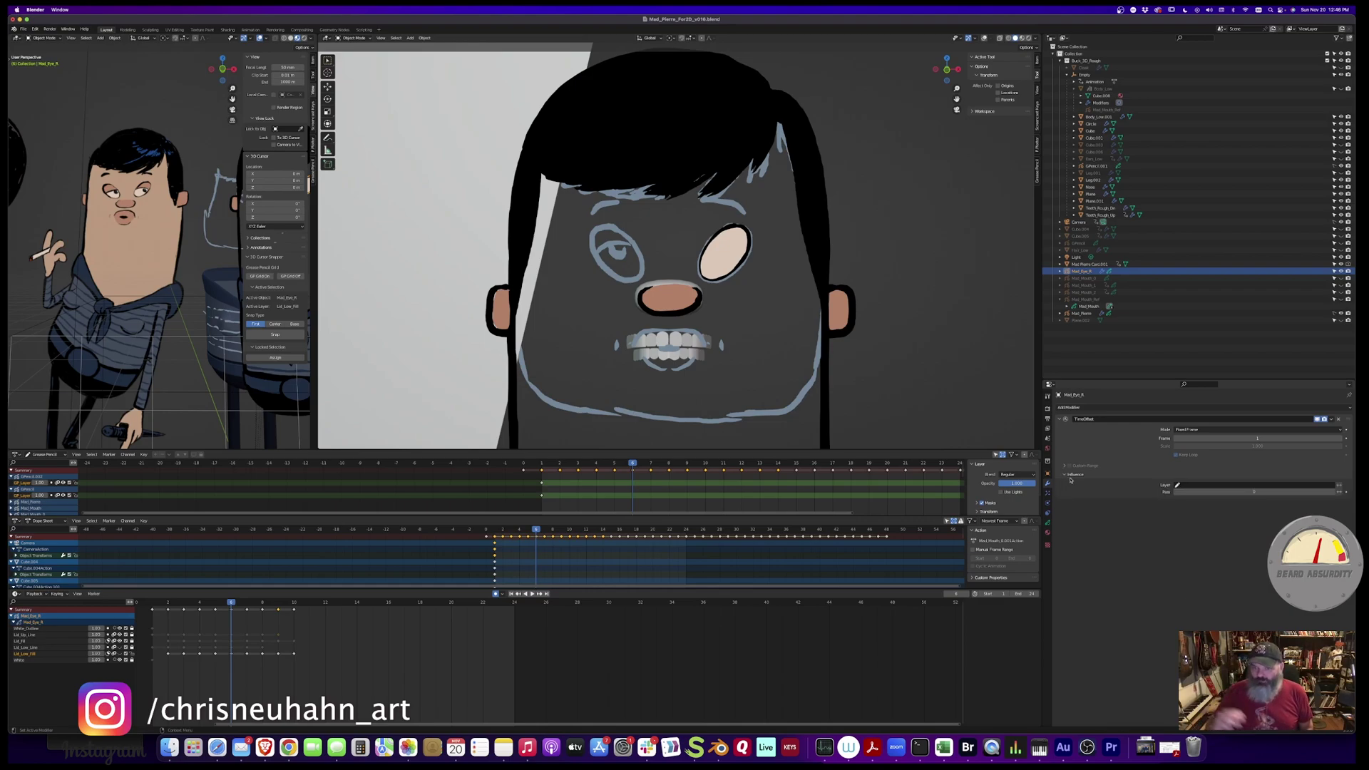
click(1333, 491)
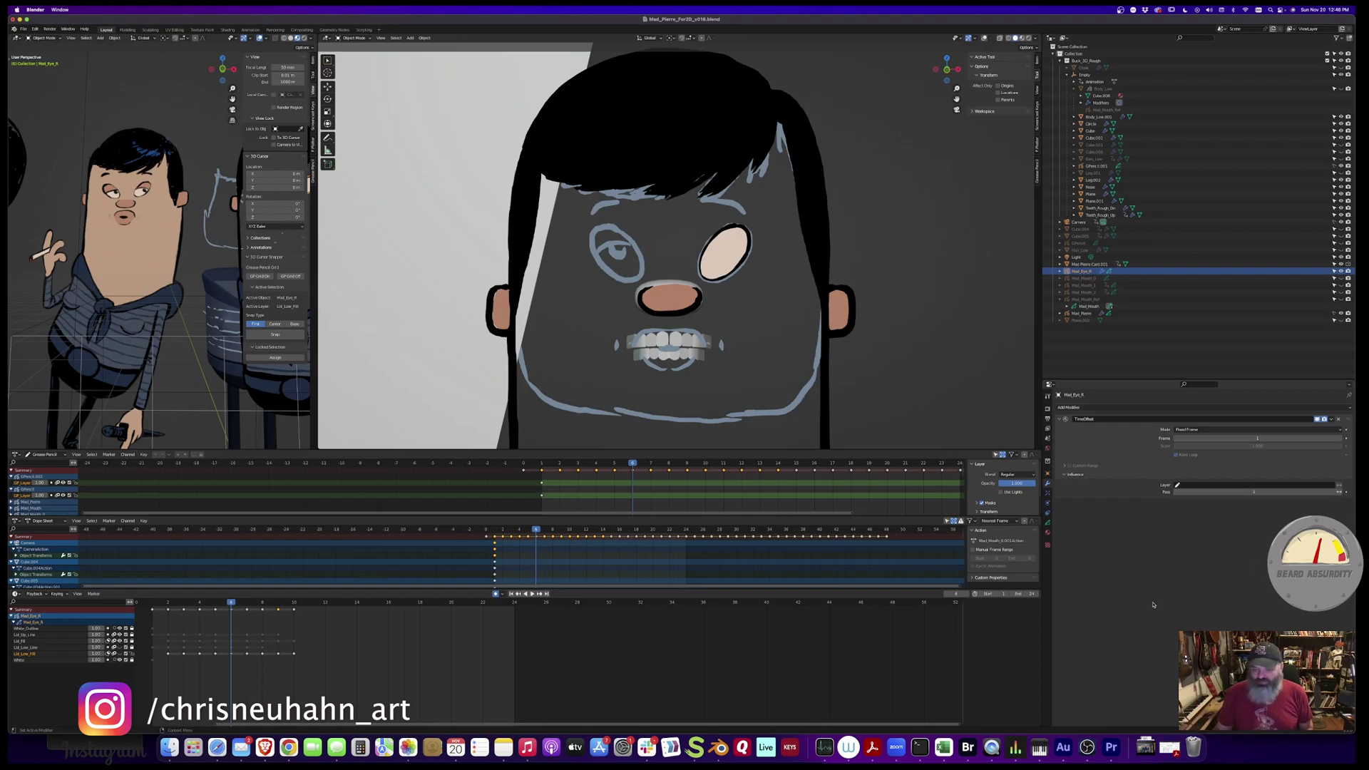
double_click(1101, 419)
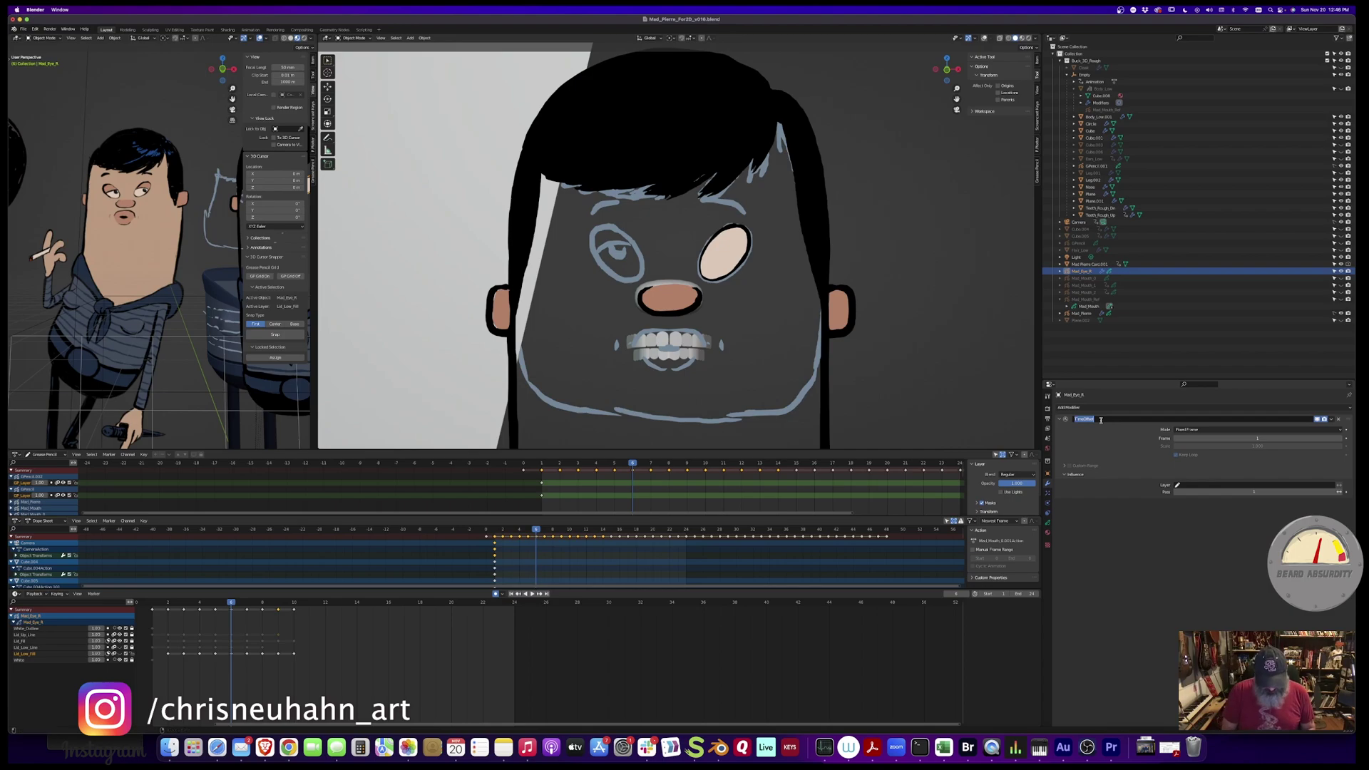
text(Lid_Up)
key(Return)
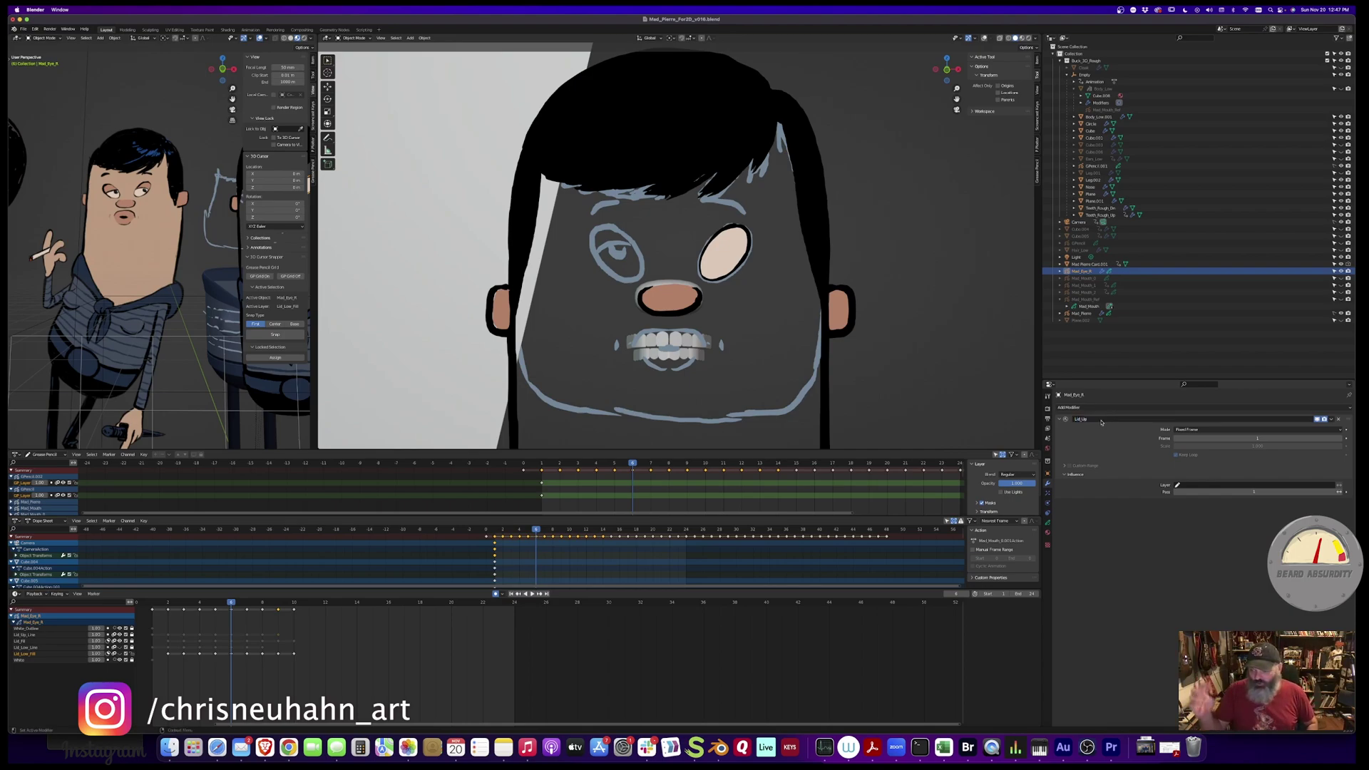
Test Lid_Up's held frame between 1 (lid open) and 7 (lid closed)
click(1340, 439)
click(1339, 440)
click(1340, 439)
click(1340, 439)
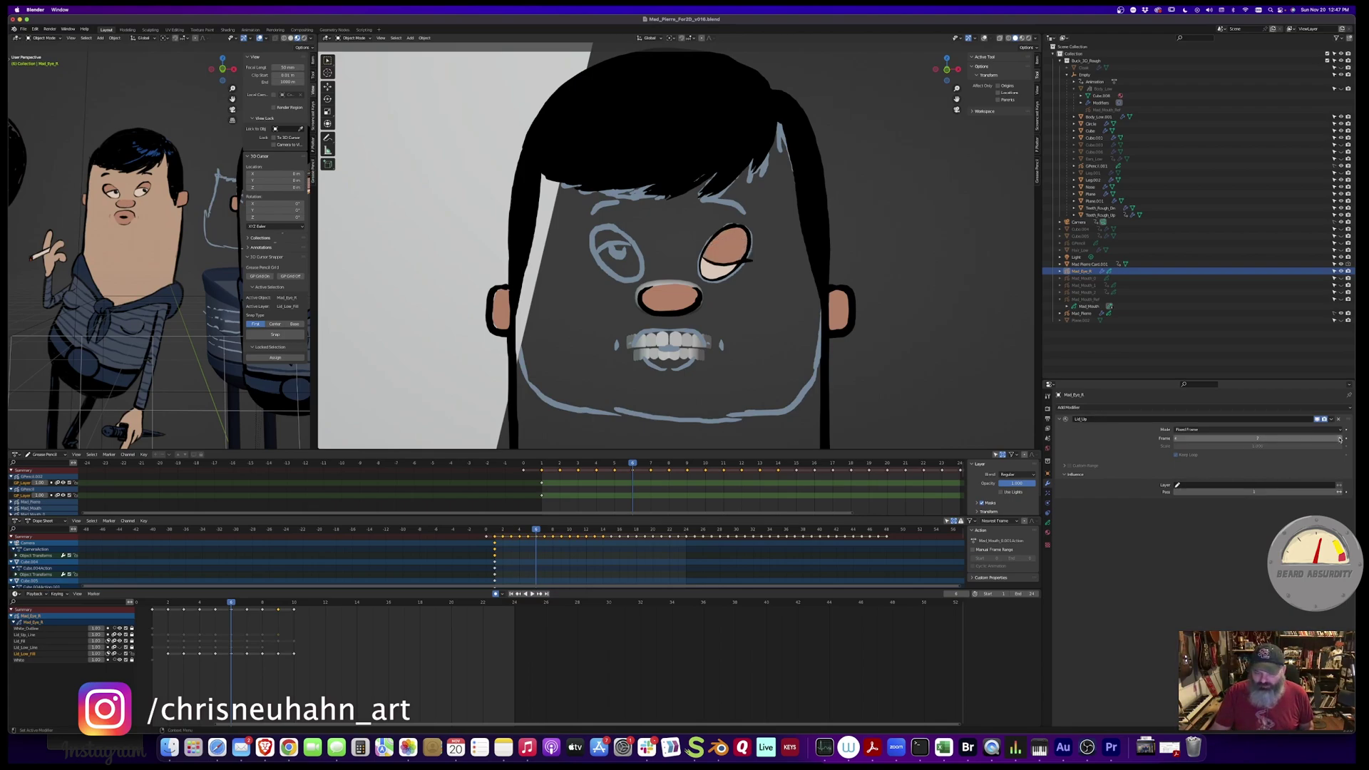
click(1176, 441)
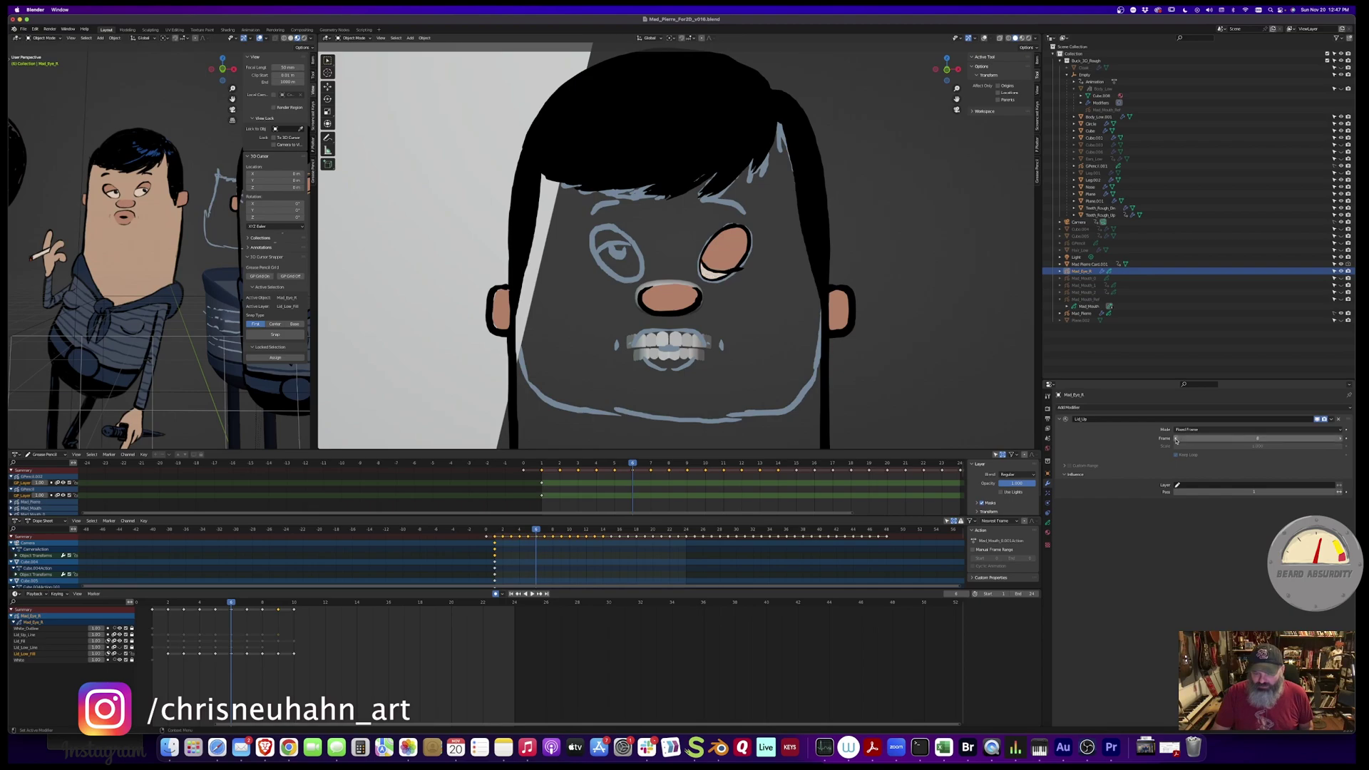
click(1176, 439)
click(1175, 439)
click(1175, 438)
click(1175, 439)
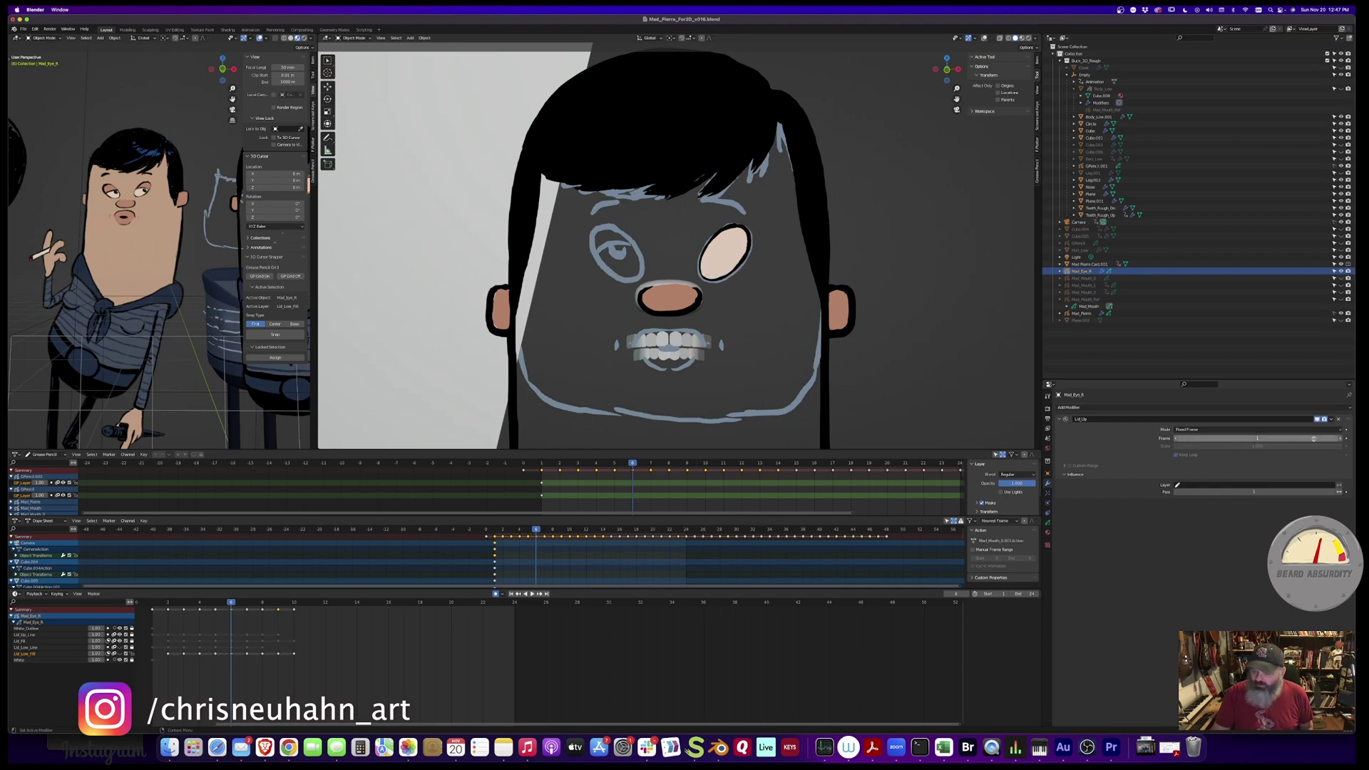
click(1340, 440)
click(1341, 440)
click(1339, 440)
click(1340, 440)
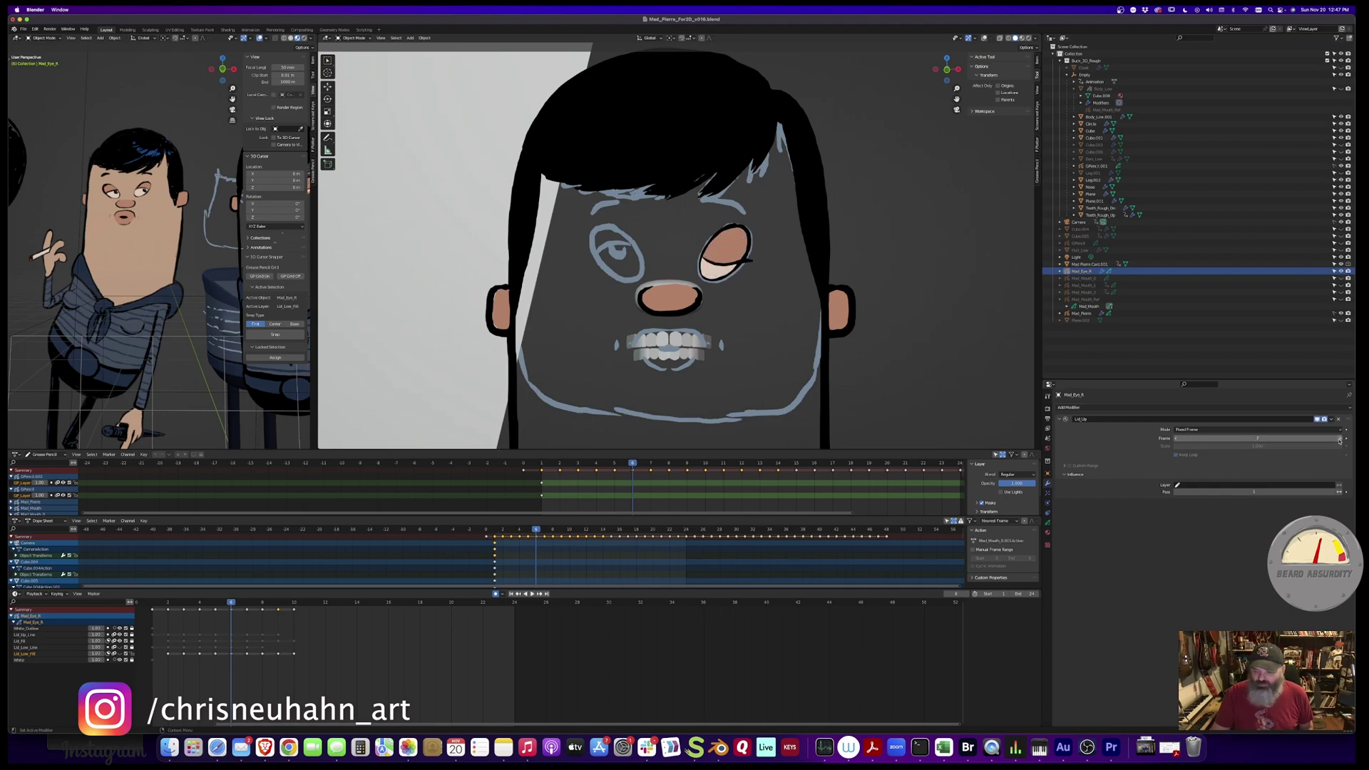
key(Up)
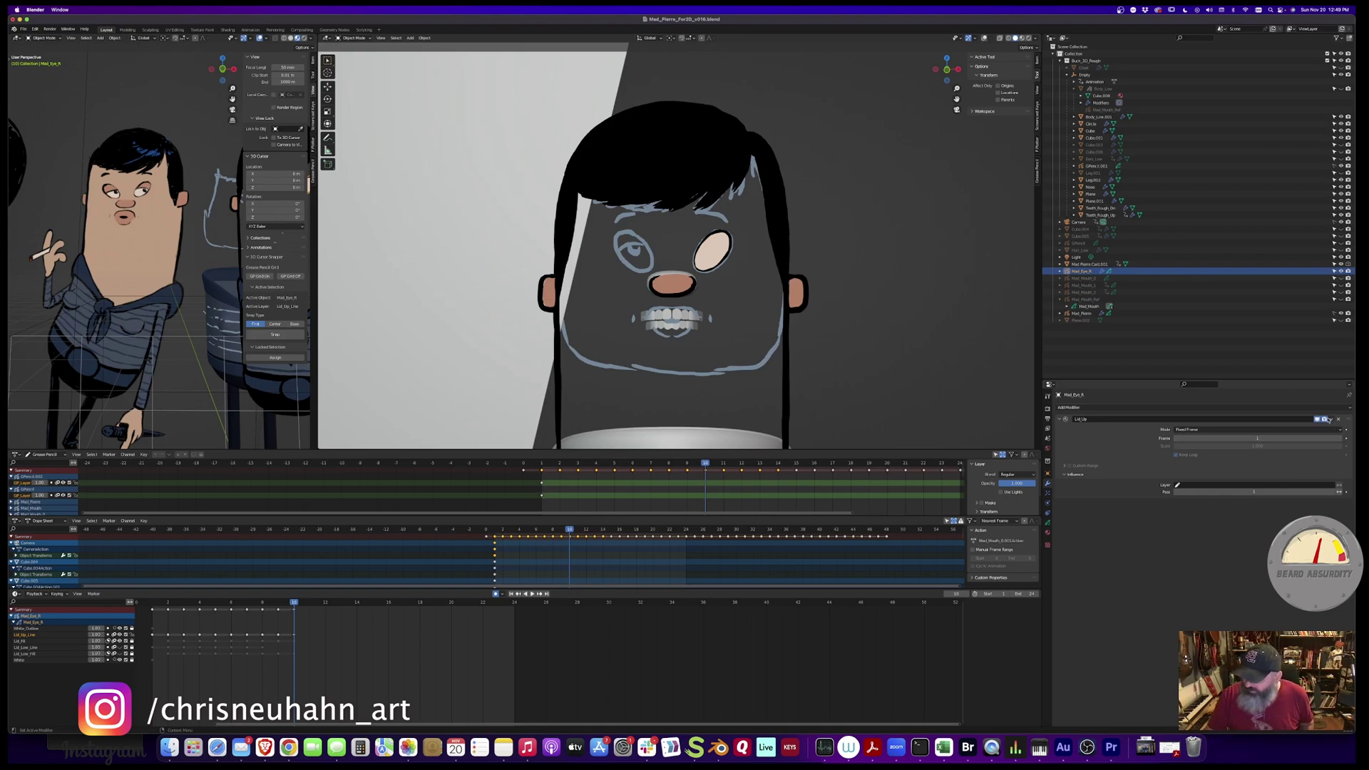
Add a Time Offset modifier named Lid_Low, held at Fixed Frame 5, then return to the layers
click(1219, 407)
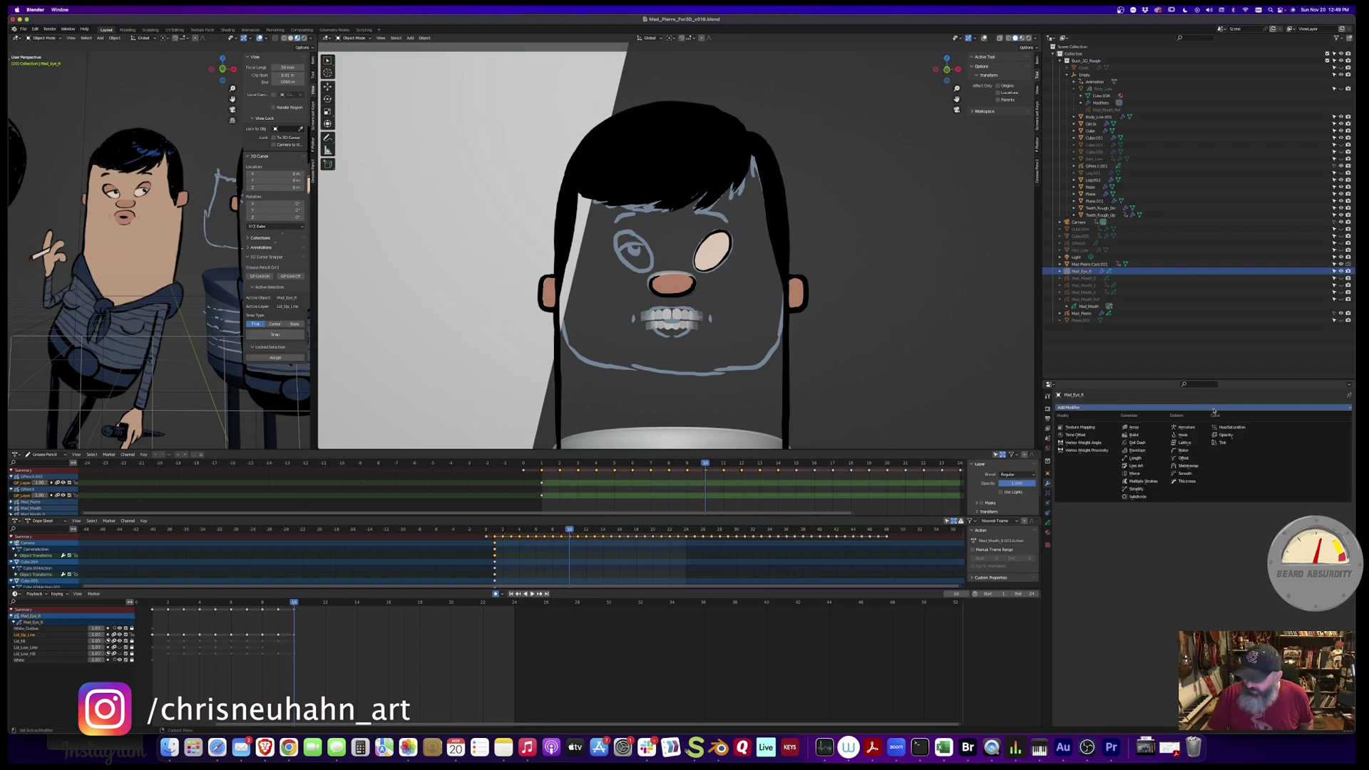
click(1085, 435)
double_click(1106, 505)
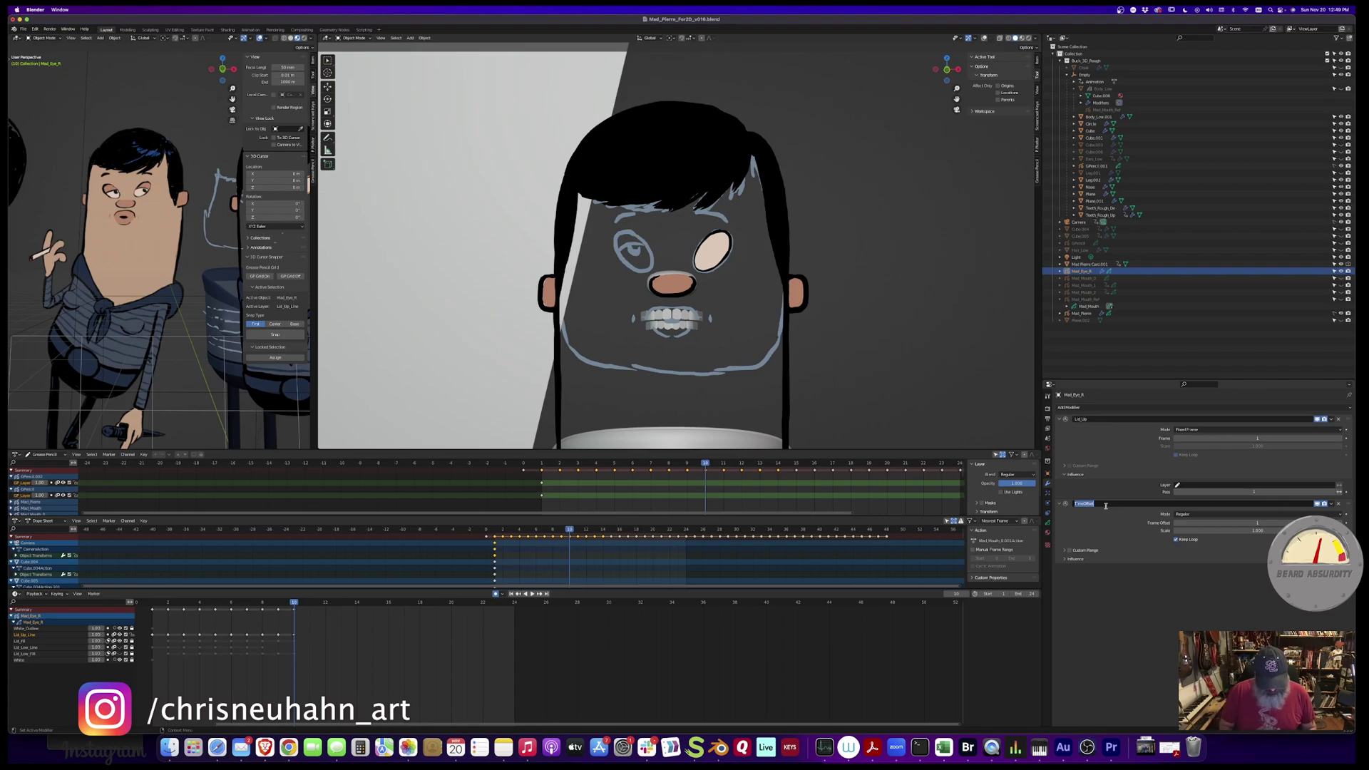
text(Lid_Low)
key(Return)
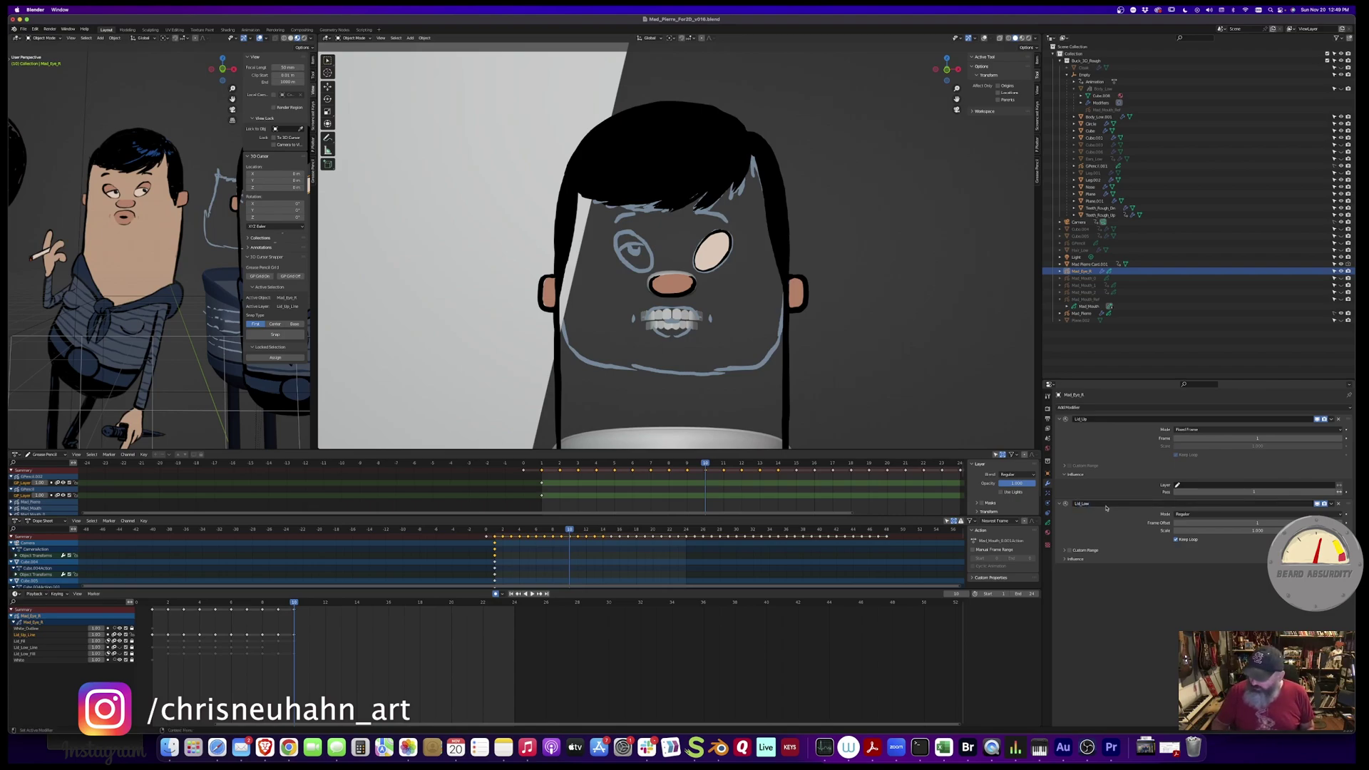
click(1080, 560)
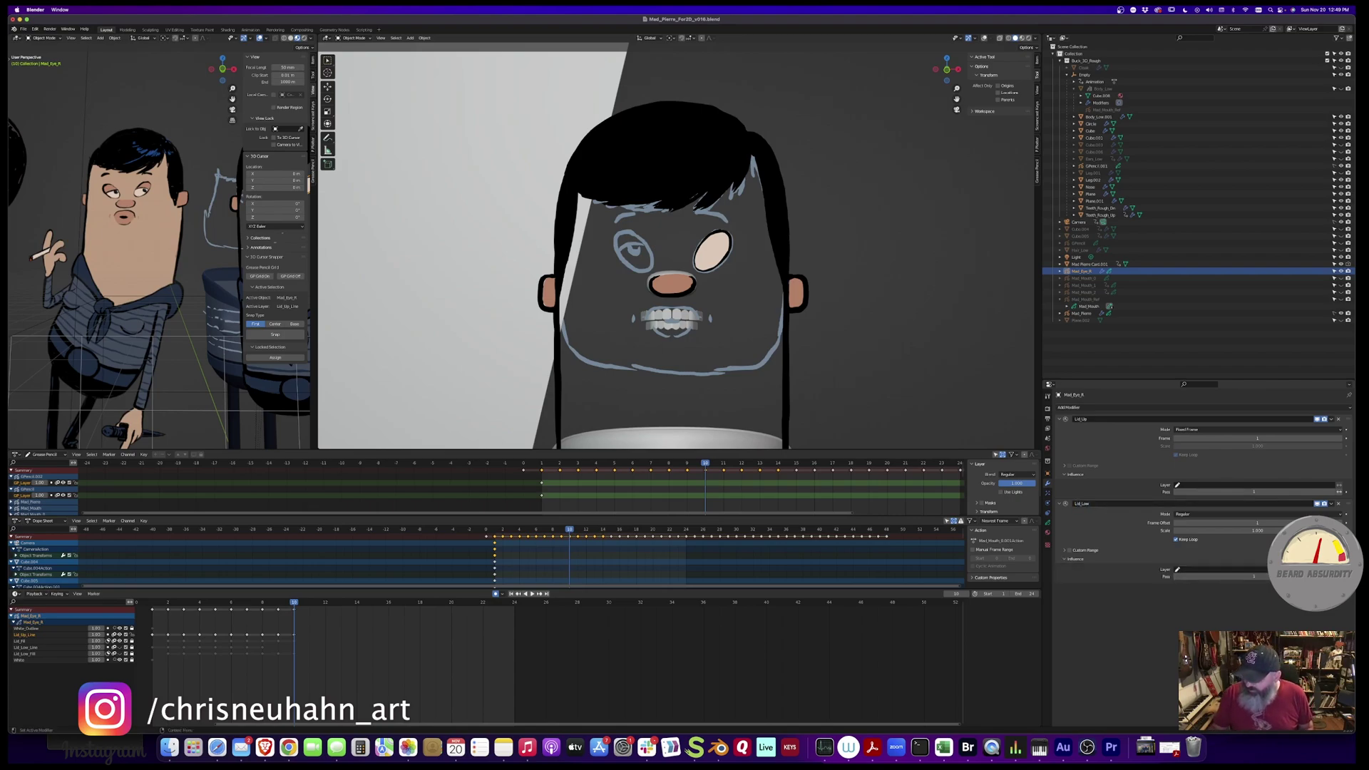
click(1187, 515)
click(1188, 541)
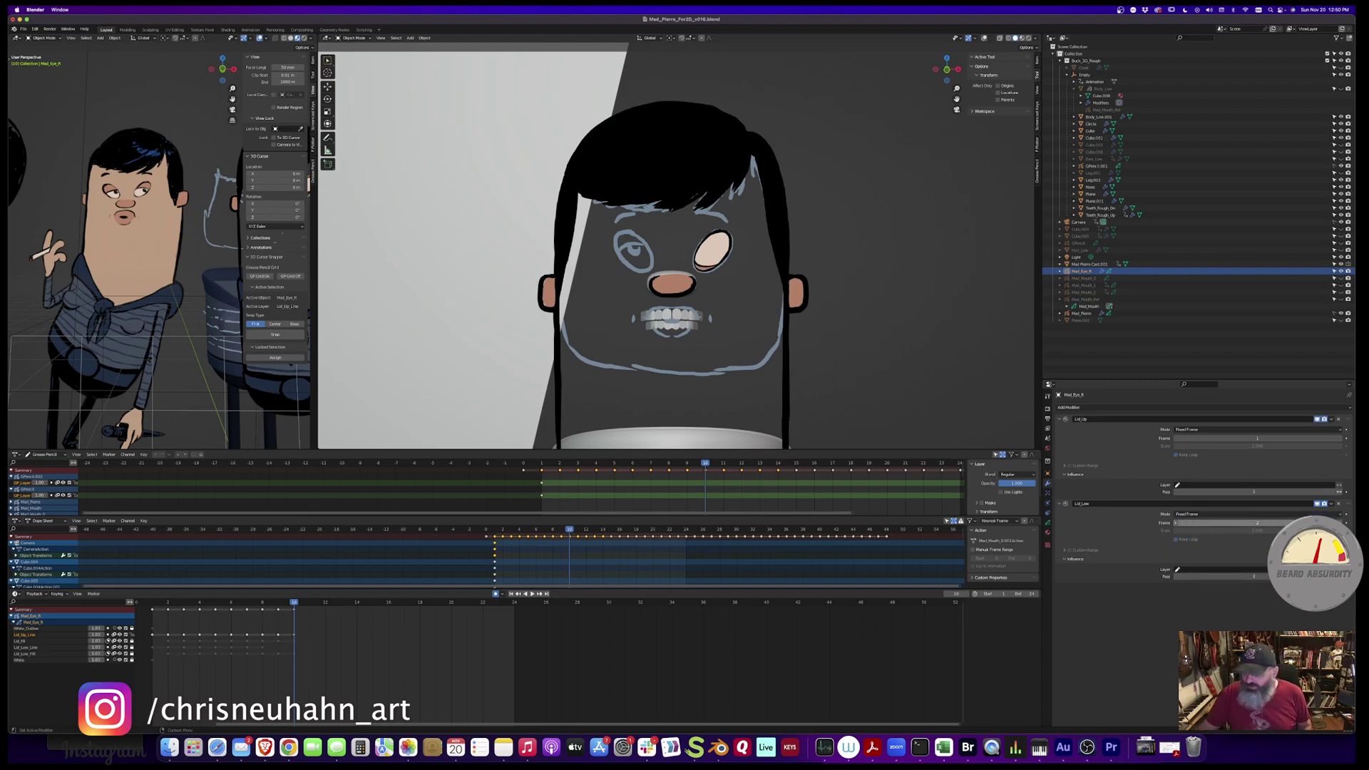
mouse_move(1177, 524)
mouse_down()
mouse_move(1198, 524)
mouse_move(1177, 524)
mouse_up()
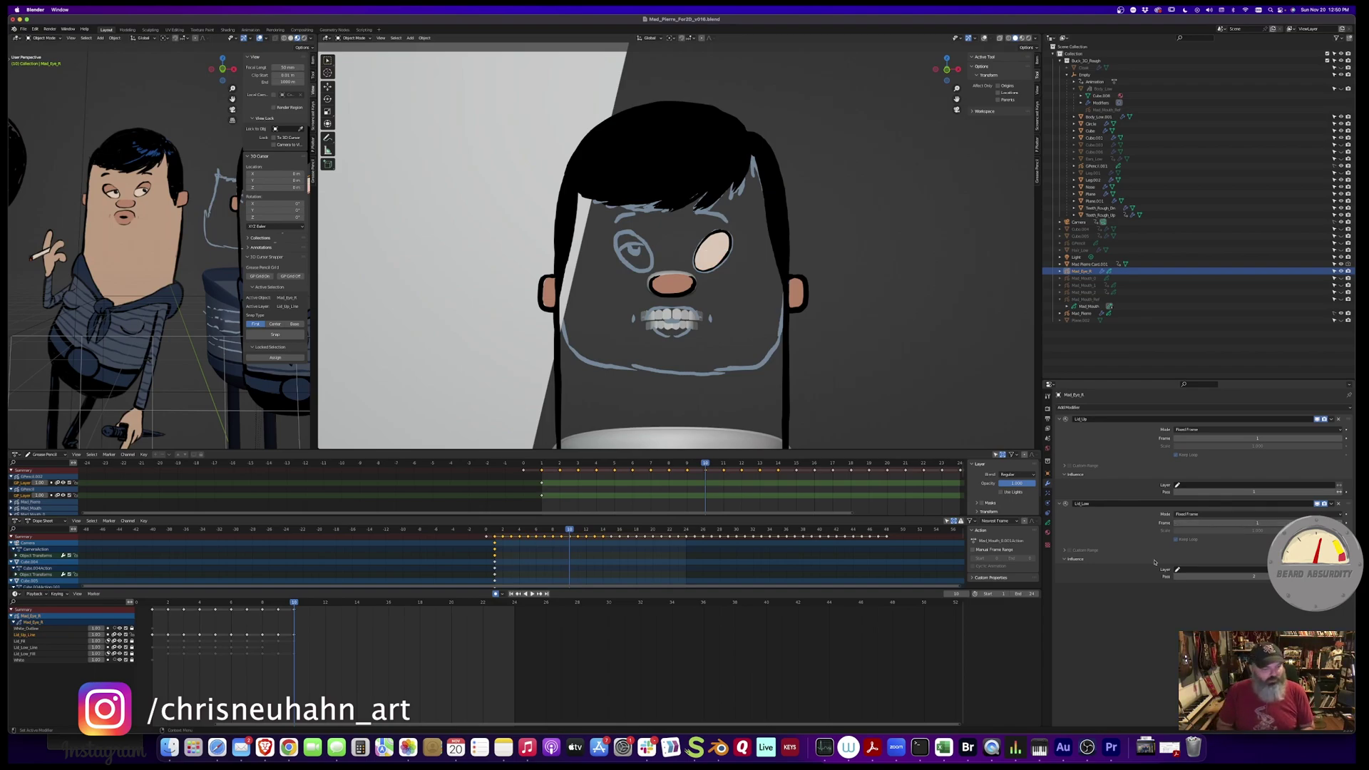
click(1048, 520)
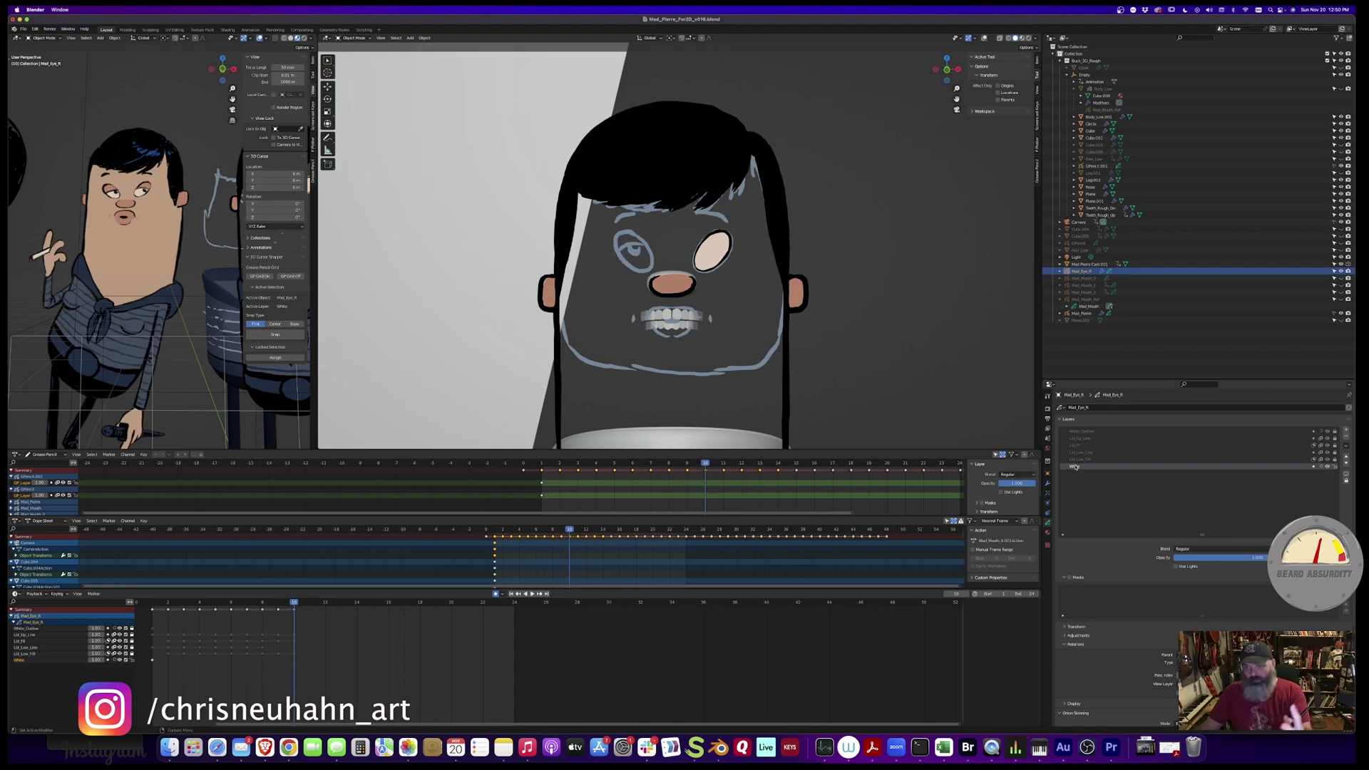
Add a layer renamed Pupil, then another new layer above it
key(ctrl+z)
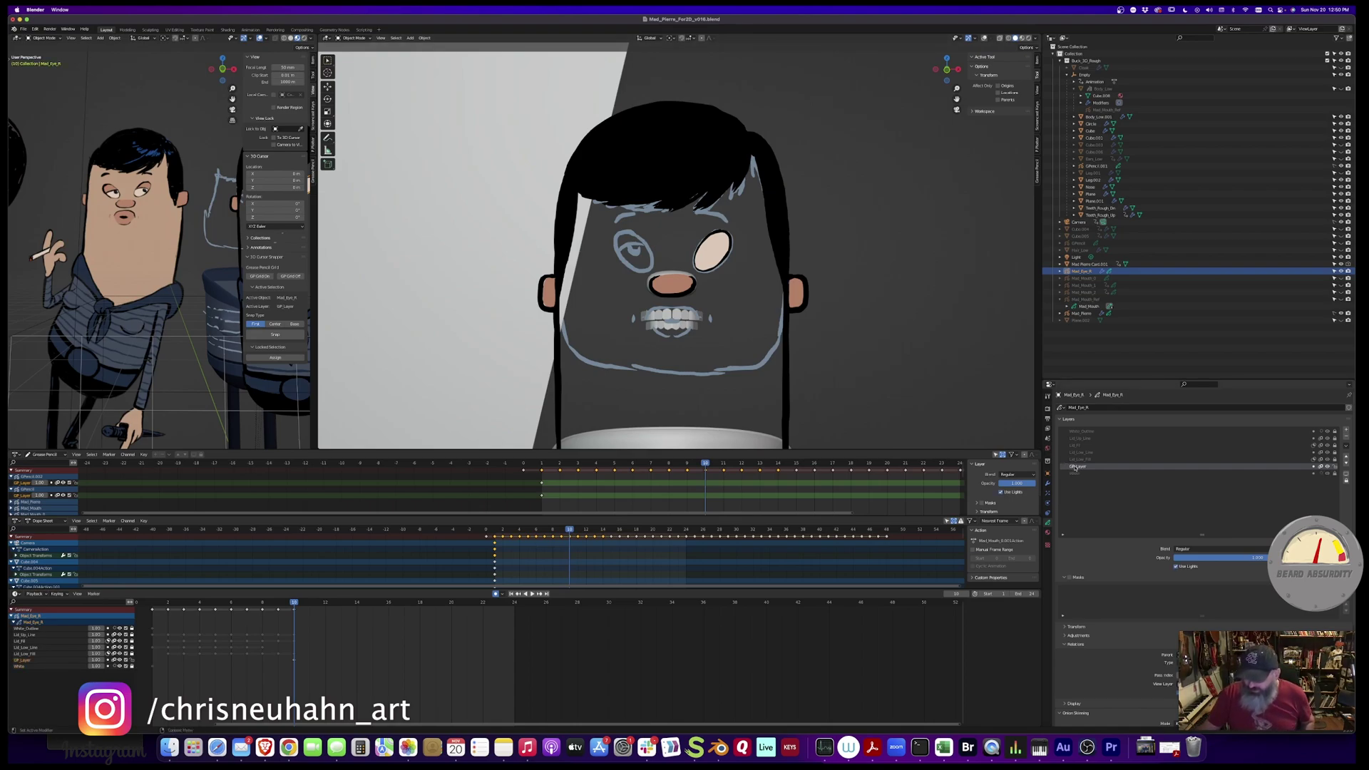
double_click(1075, 468)
text(Pupil)
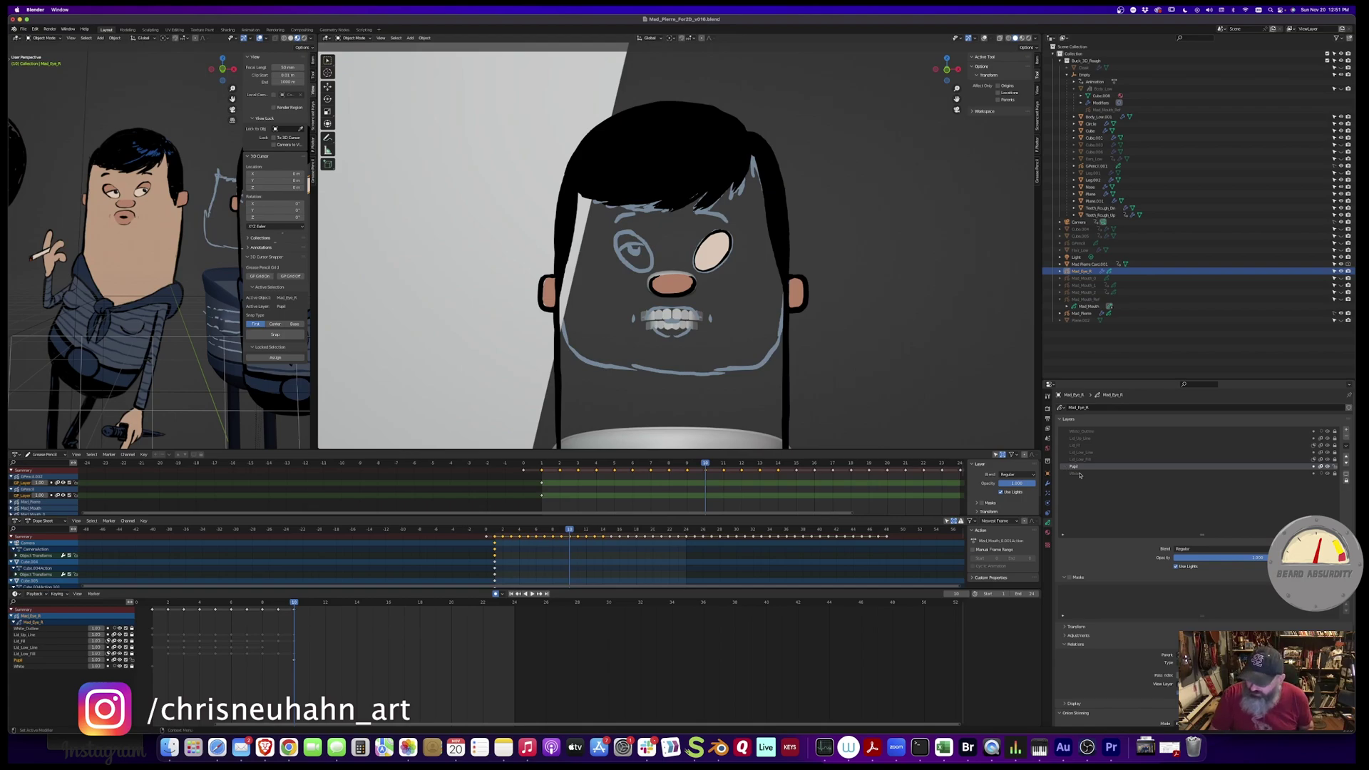
key(ctrl+n)
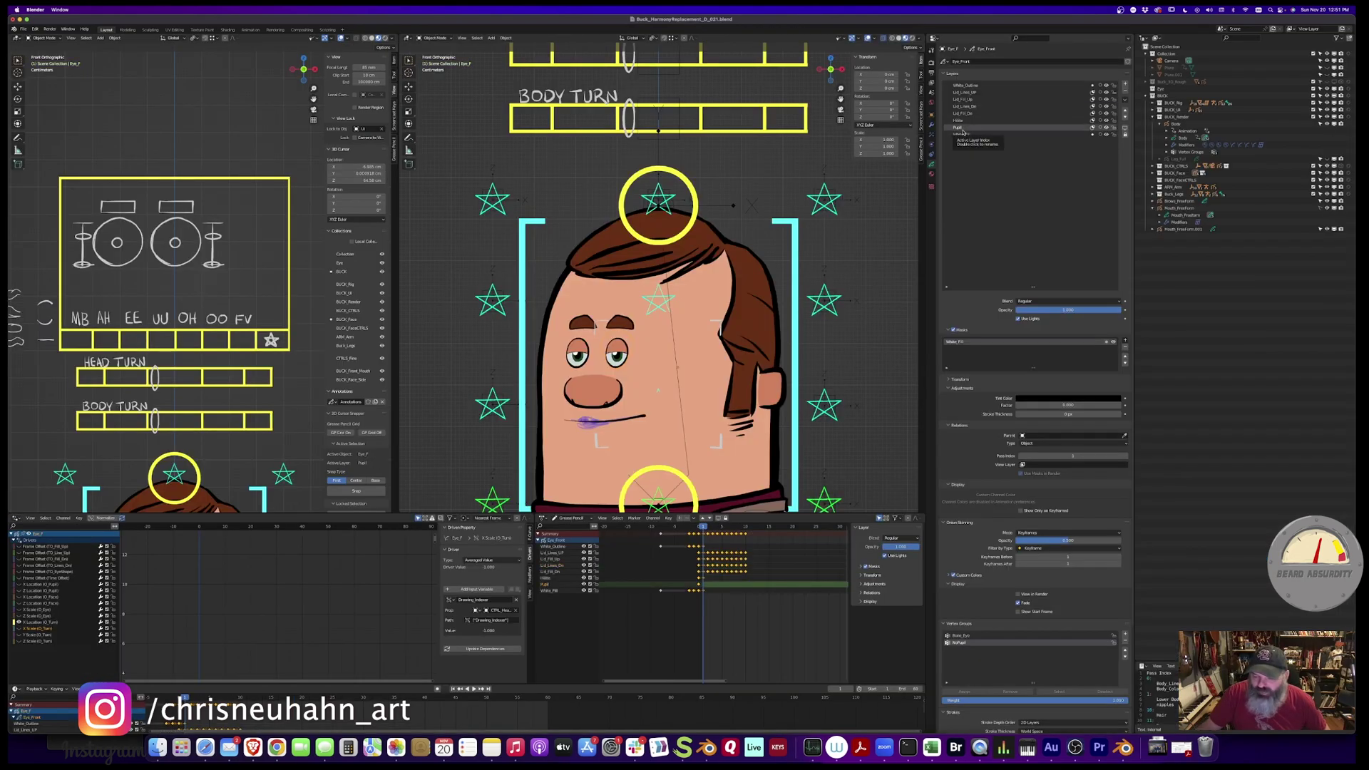
Make the White layer active
click(961, 120)
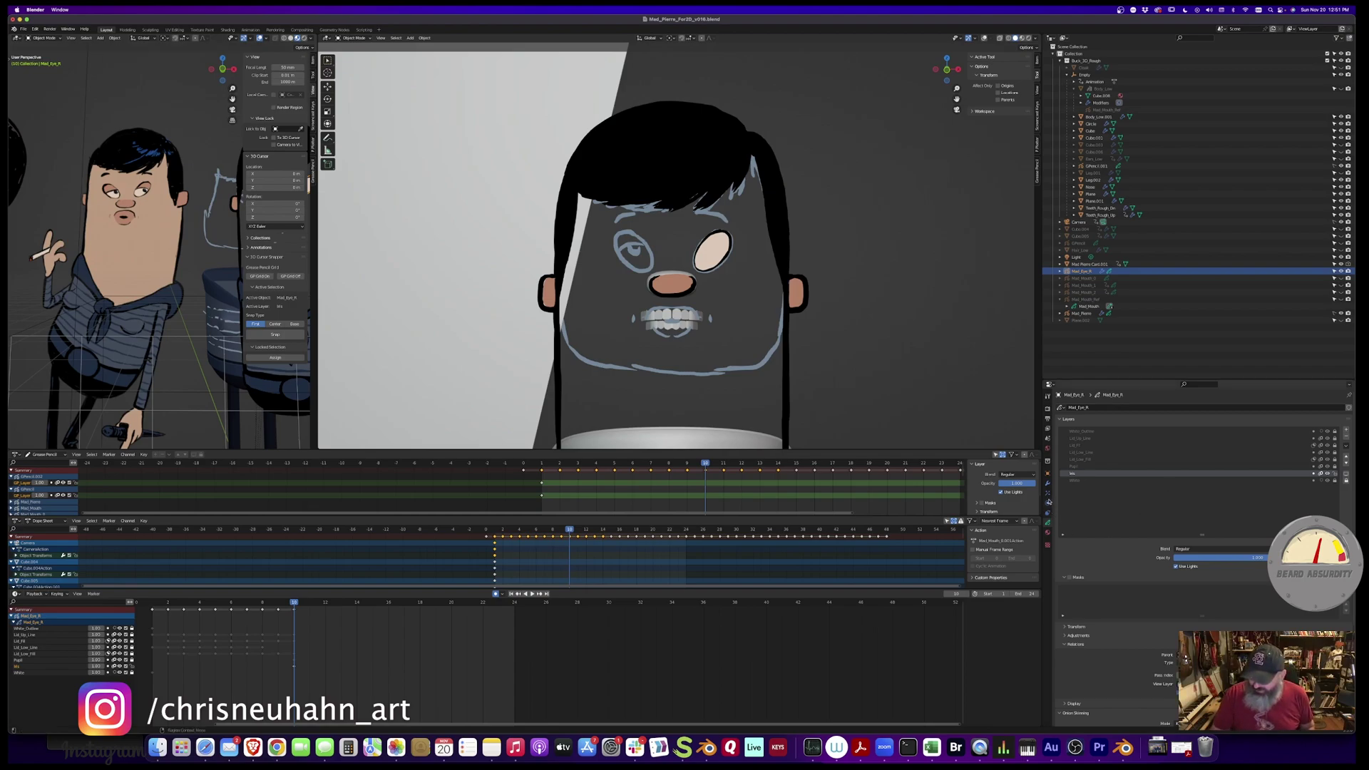
Add a material slot with a new Mad_Iris material and a dark green fill colour
click(1048, 482)
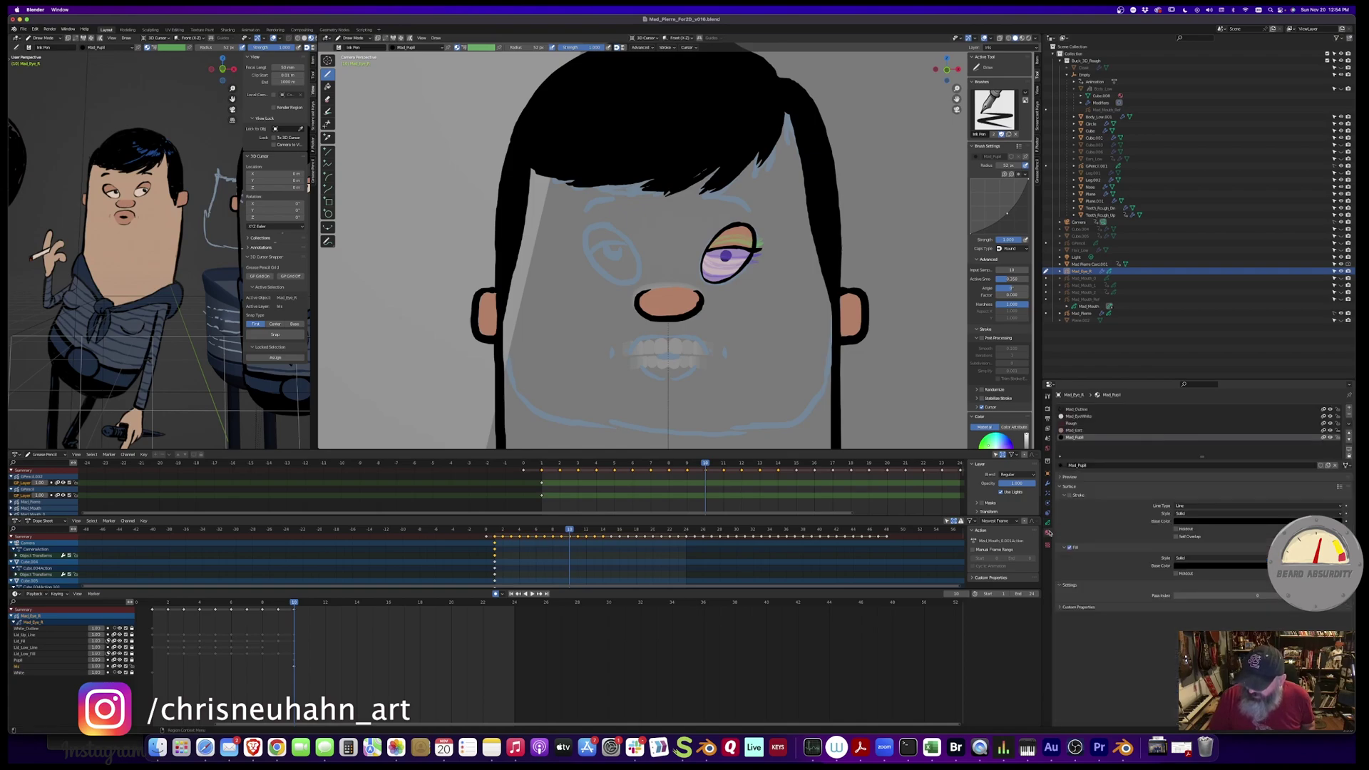
click(1348, 407)
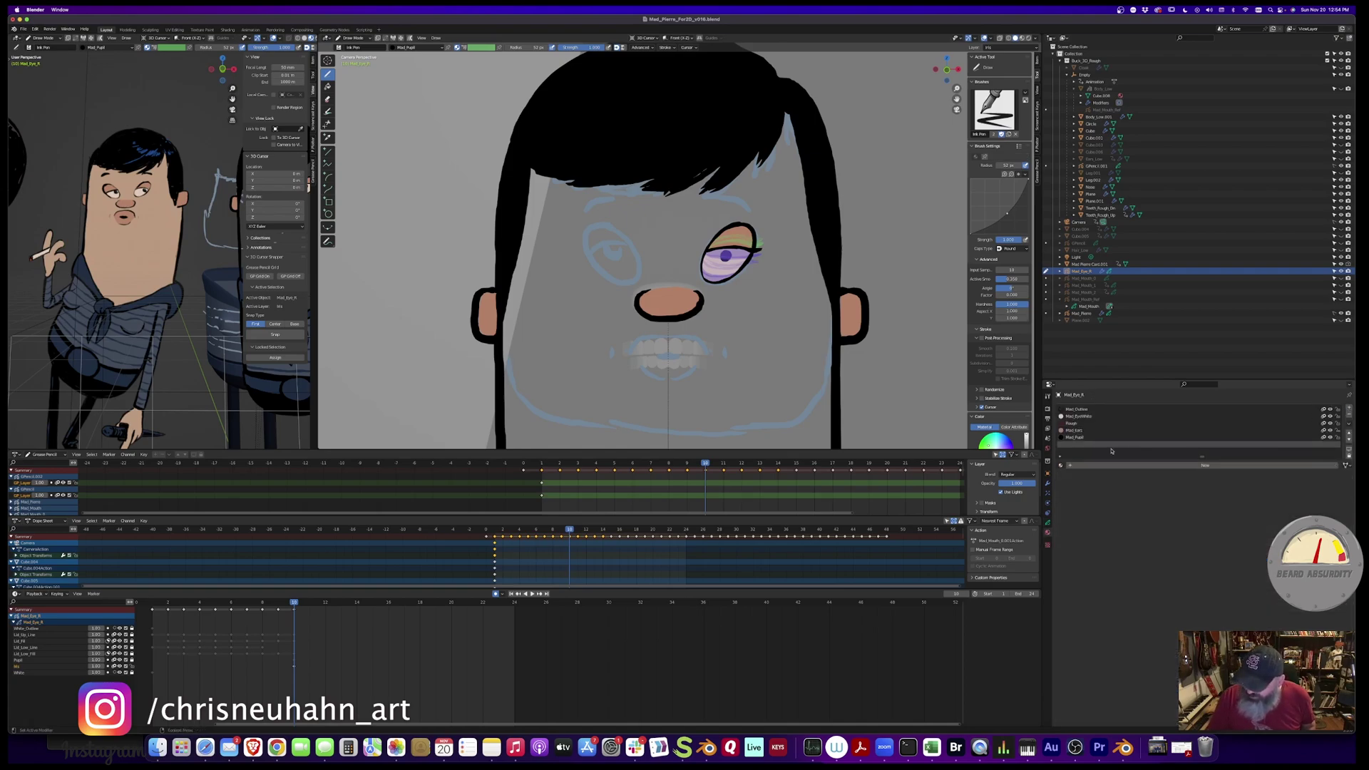
click(1181, 466)
click(1262, 566)
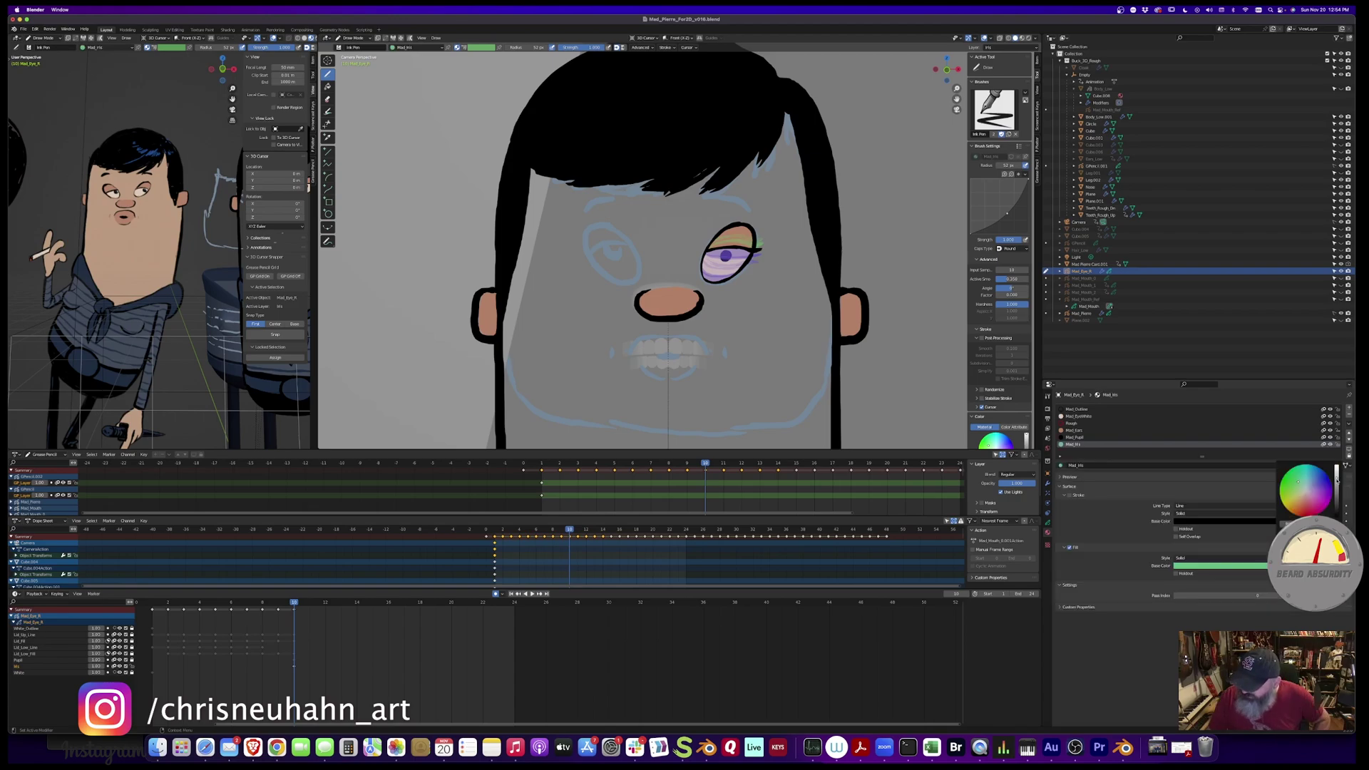
mouse_move(1335, 482)
mouse_down()
mouse_move(1336, 499)
mouse_move(1287, 482)
mouse_up()
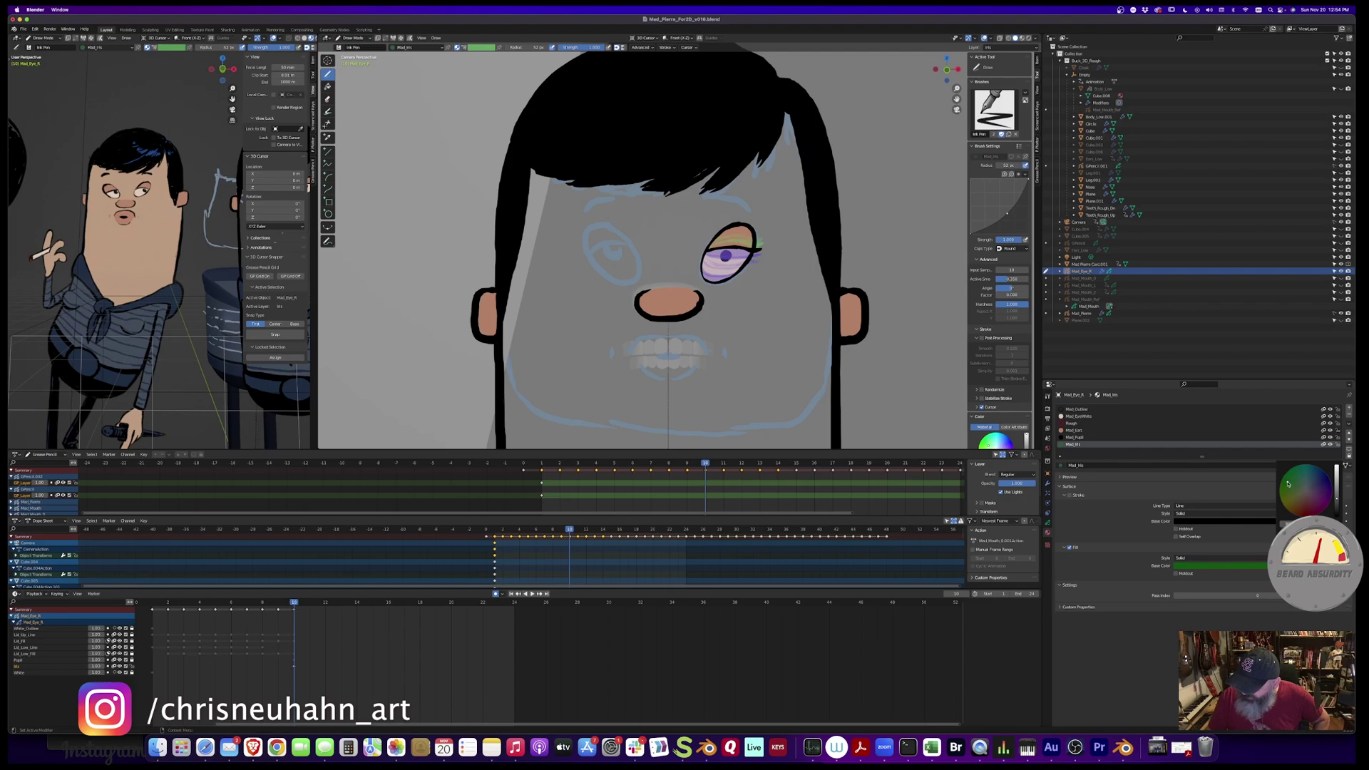
click(1088, 313)
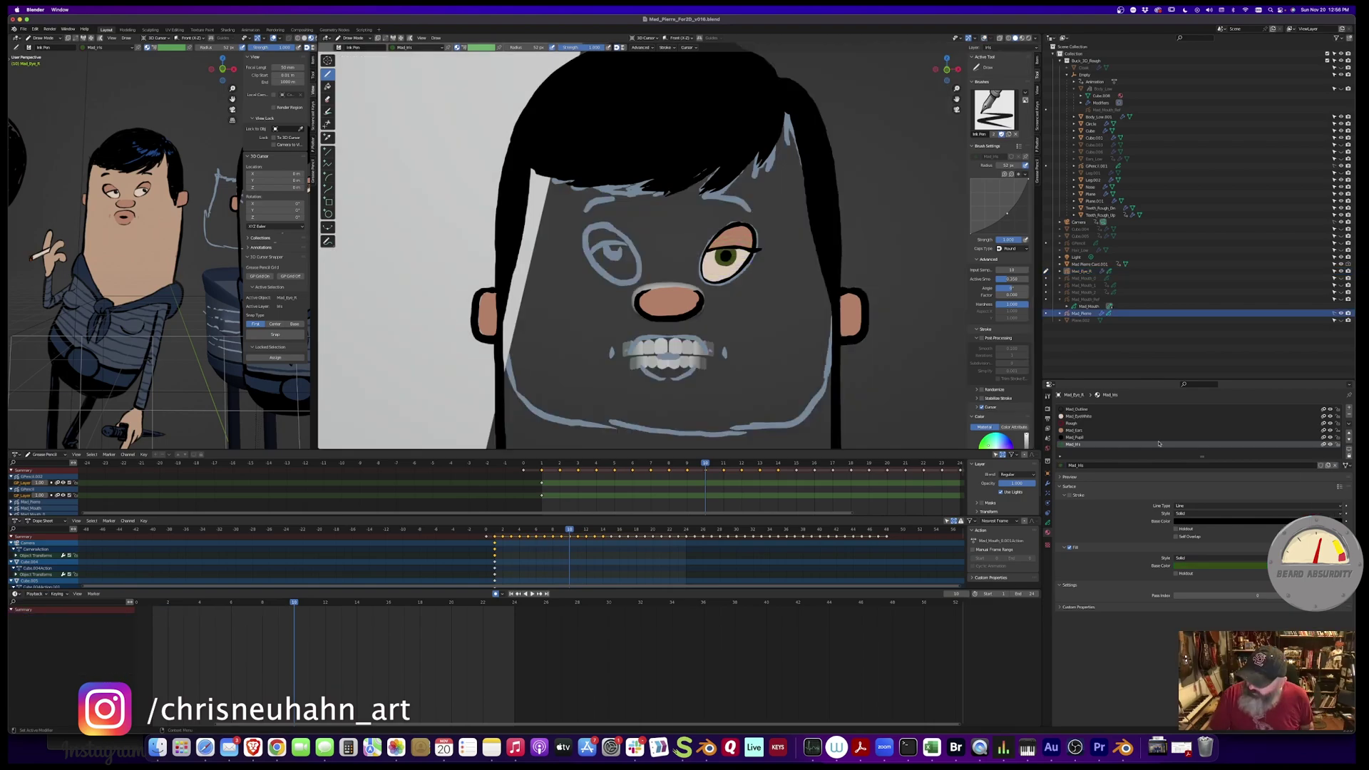
click(1348, 408)
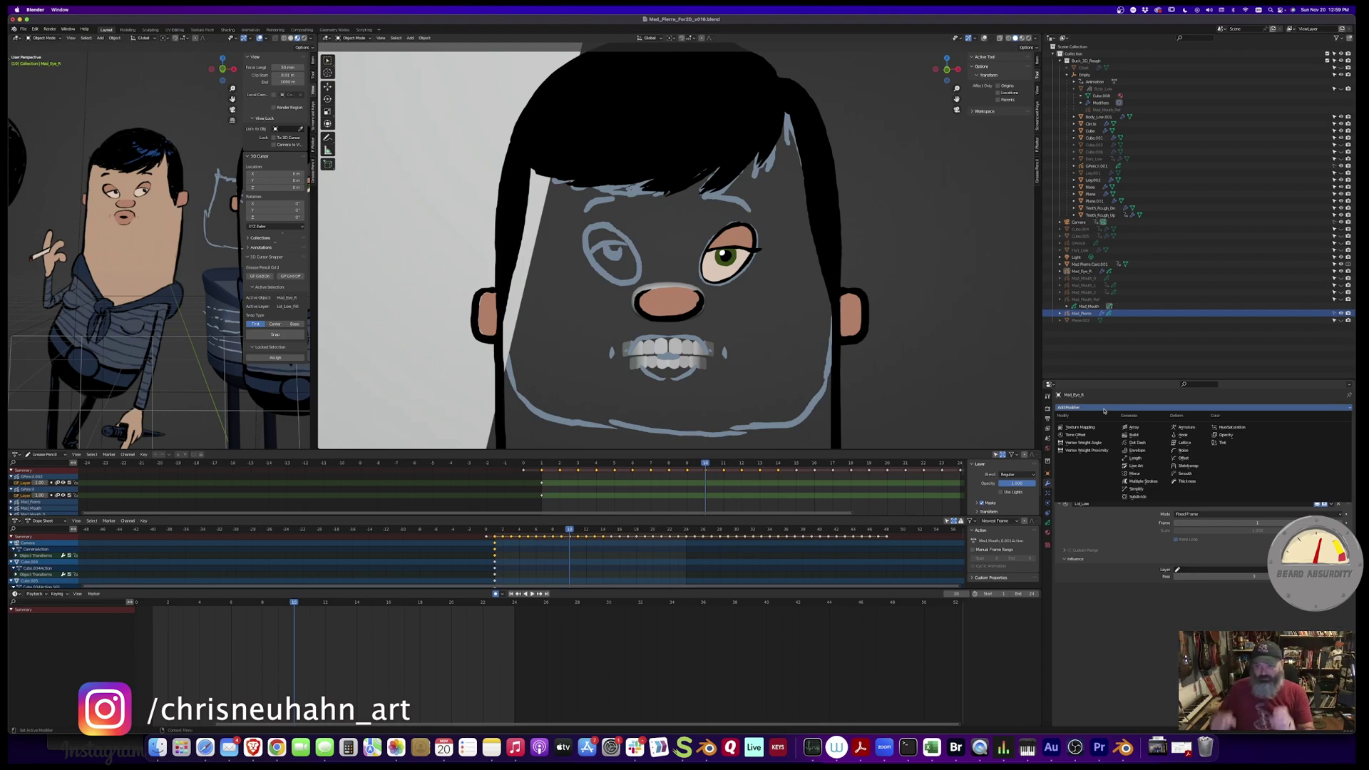
Add an Offset modifier with Location X 0.02 m to nudge the pupil left
click(1183, 459)
drag(1252, 598, 1251, 601)
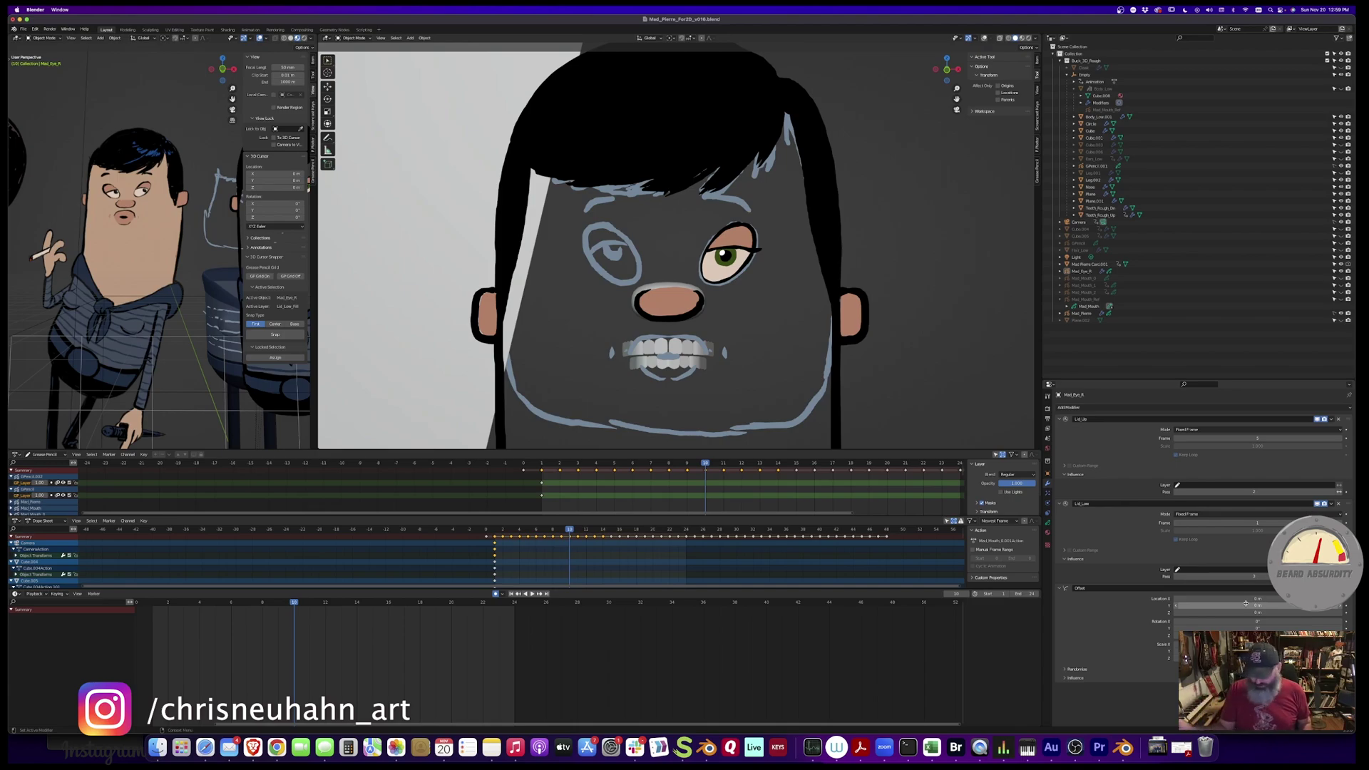
click(1070, 677)
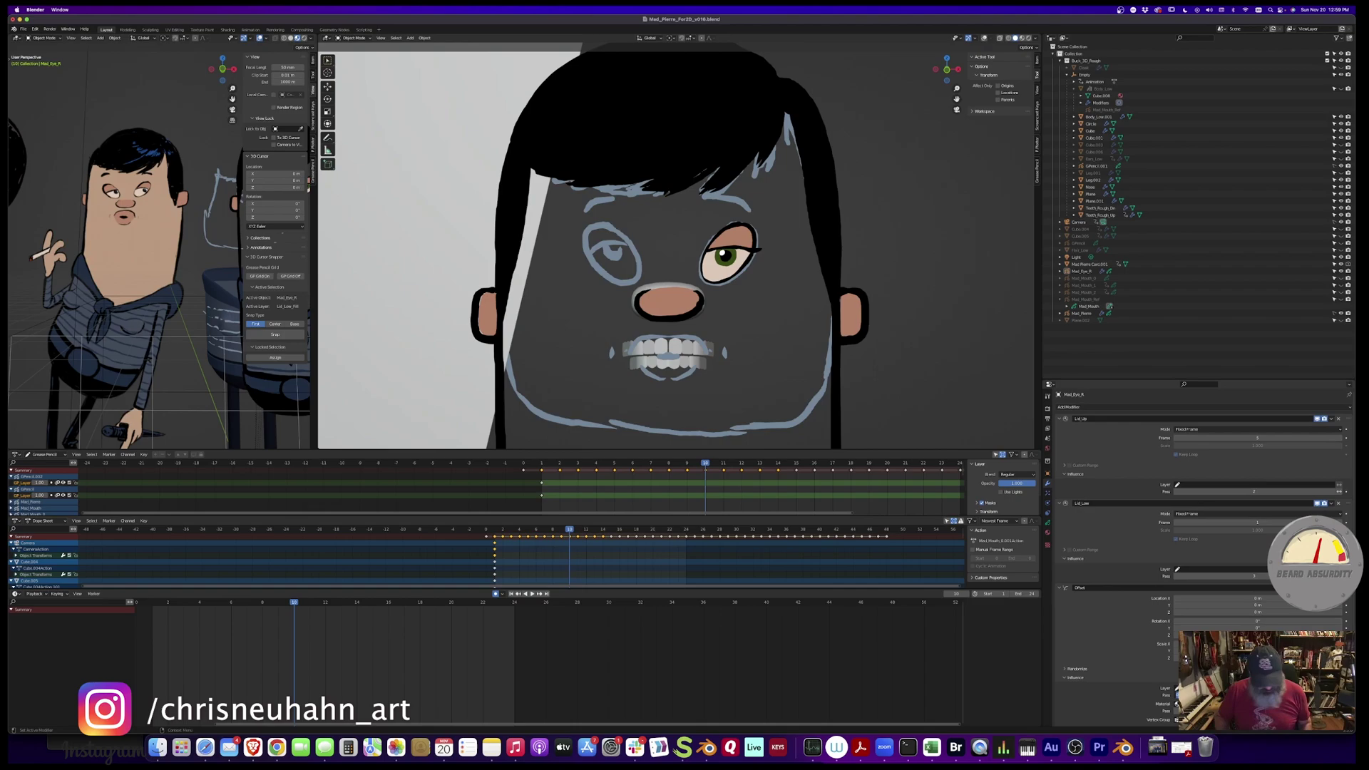
drag(1253, 599, 1254, 606)
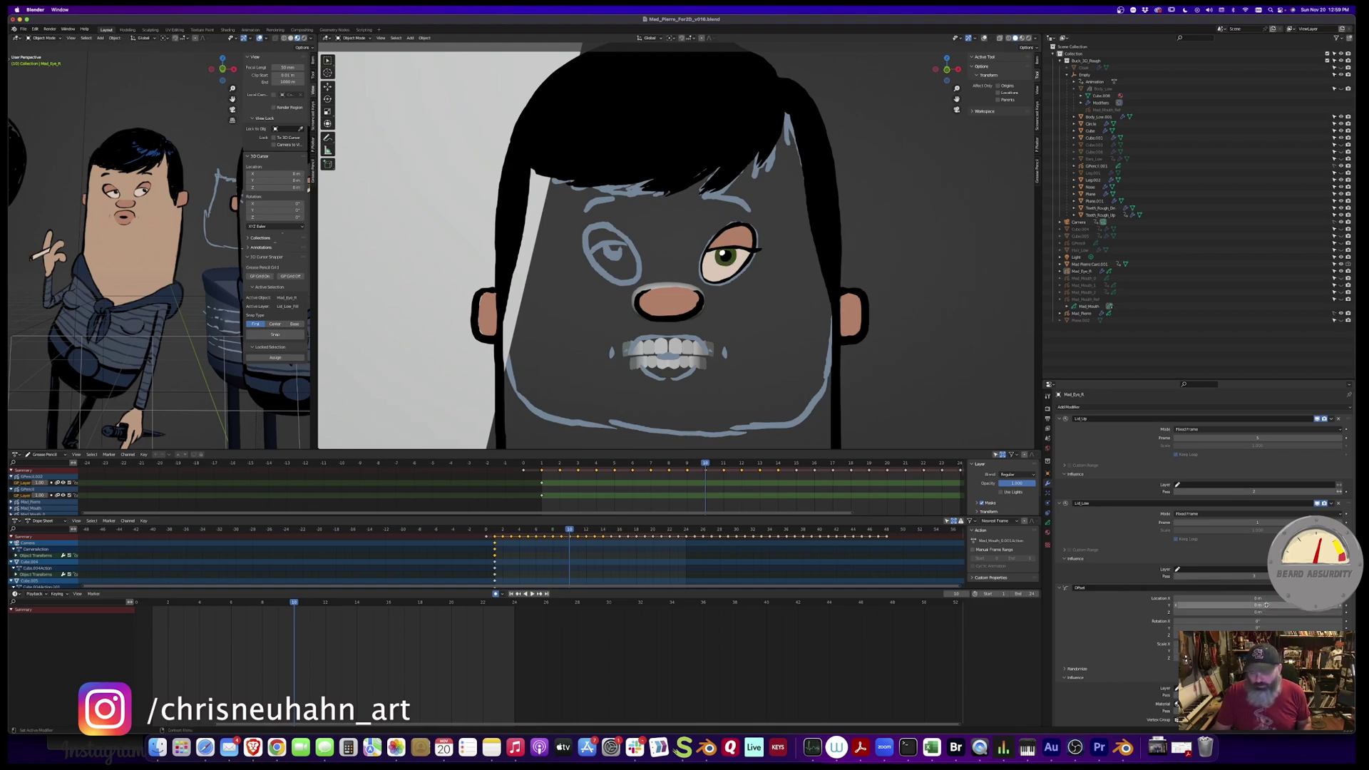
click(1050, 523)
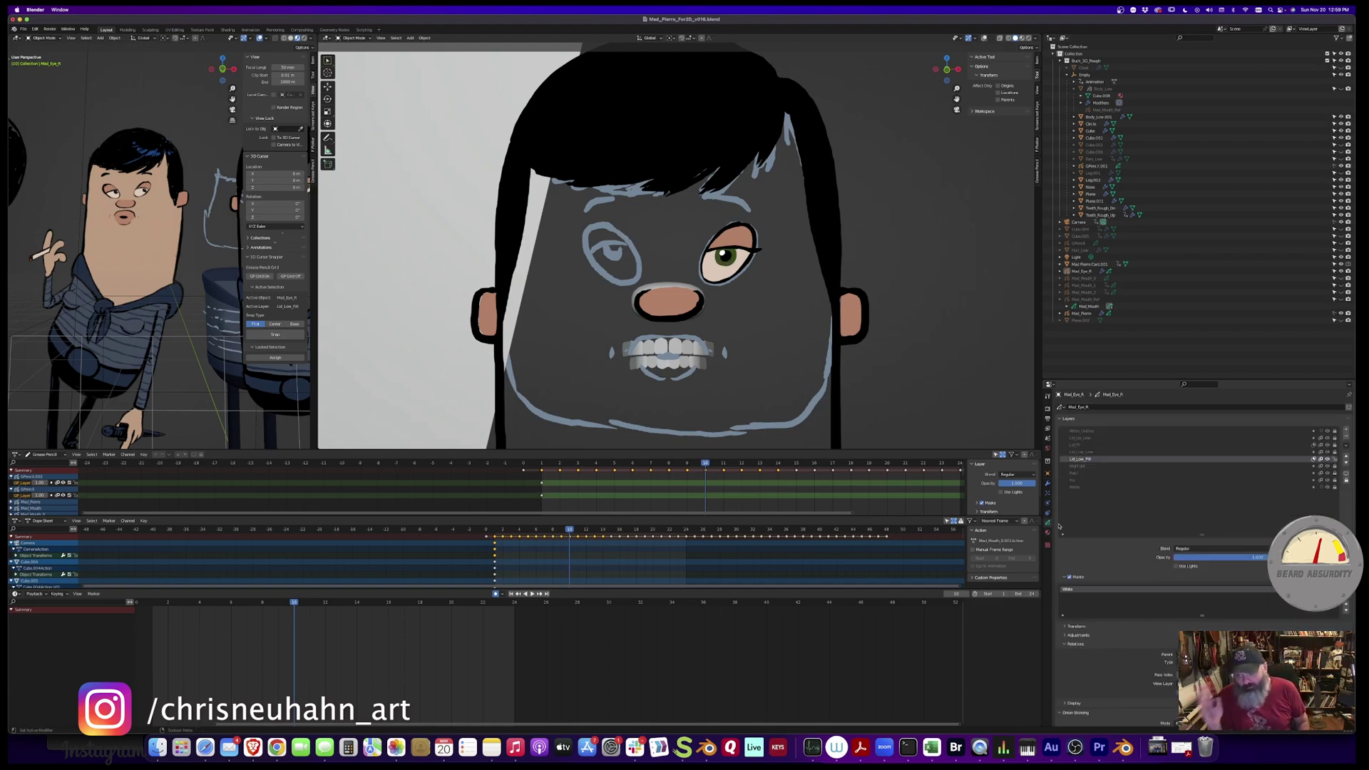
Turn on masking for the Highlight layer and merge Pupil down into Iris
click(1075, 467)
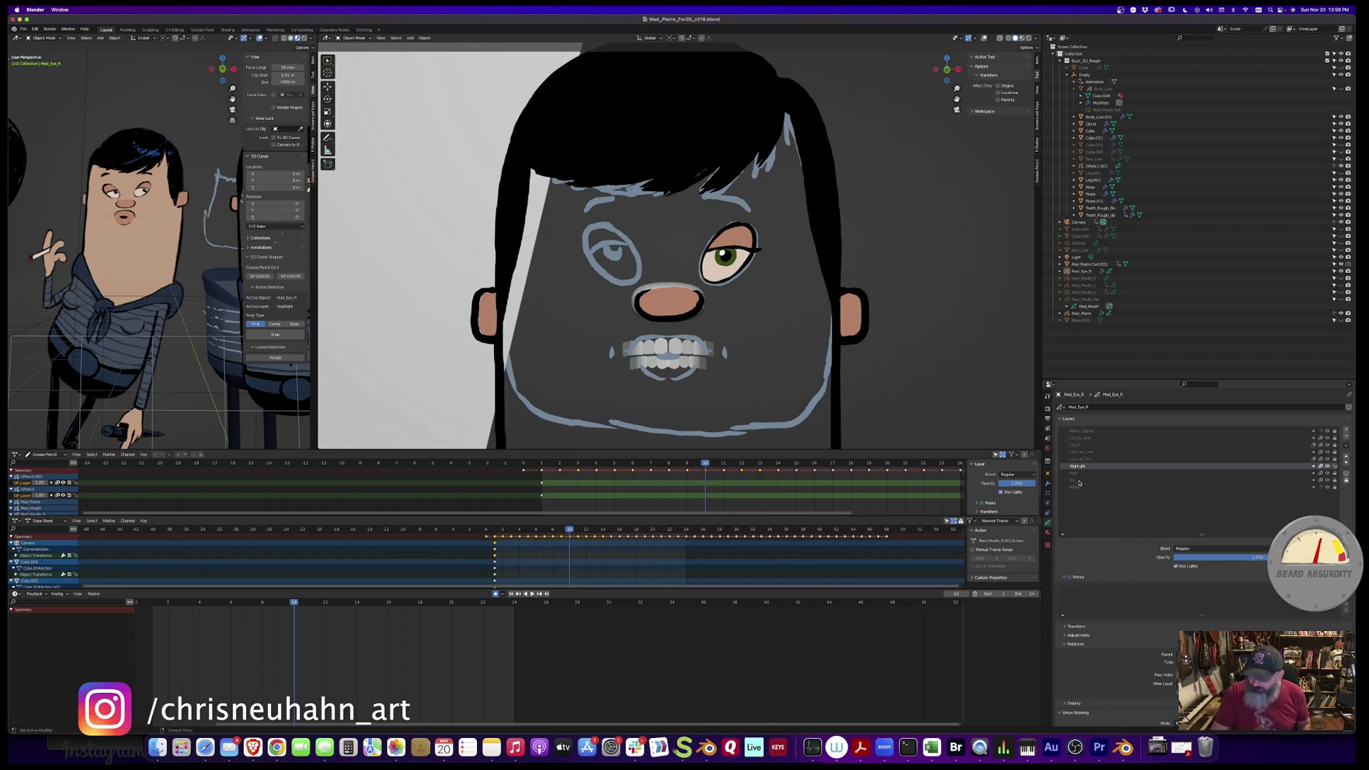
click(1070, 578)
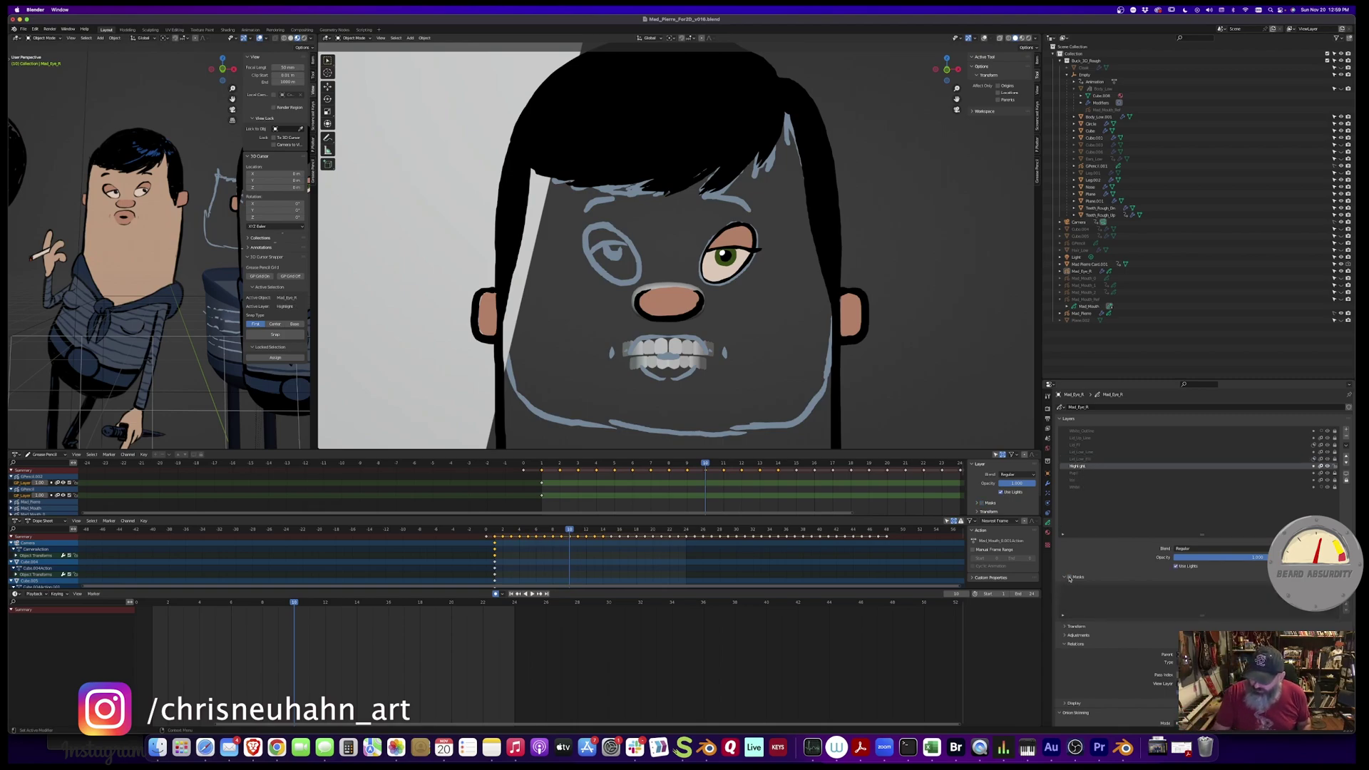
click(1080, 476)
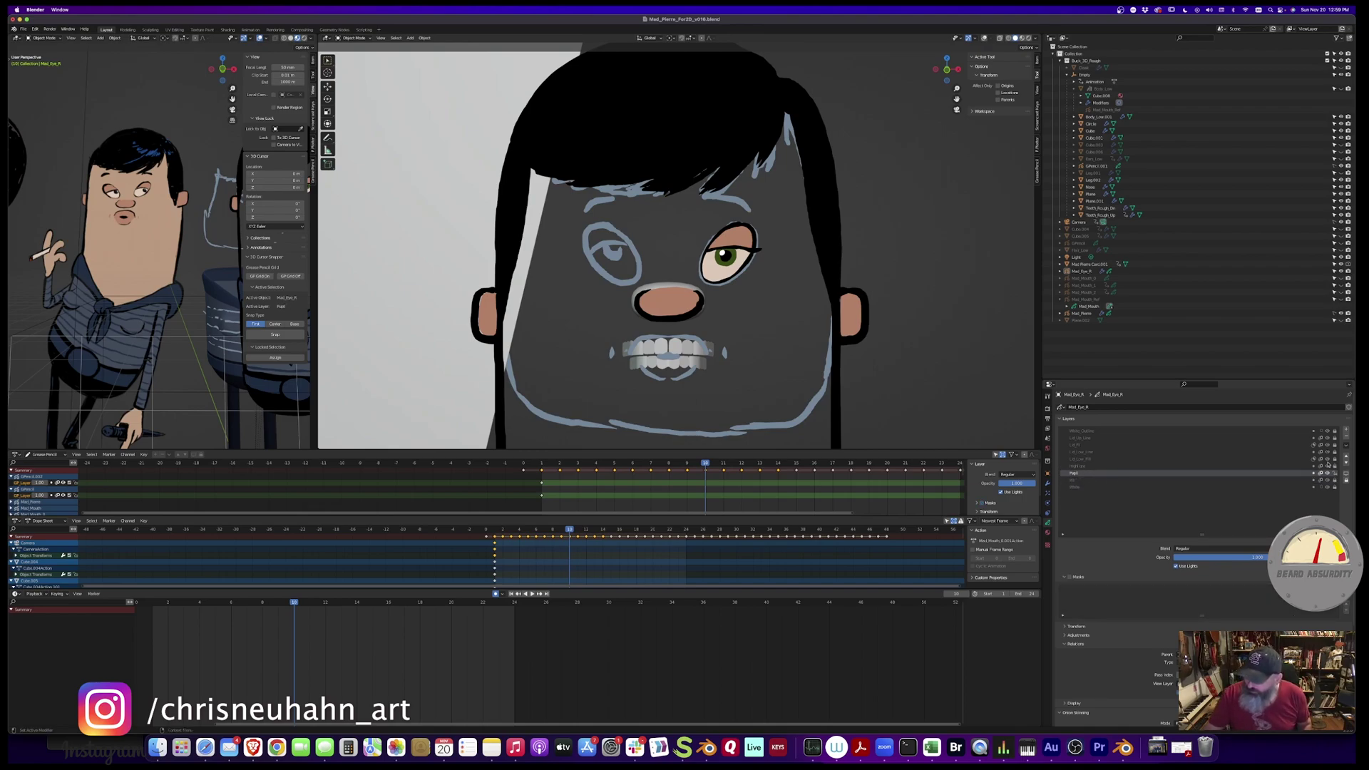
click(1347, 448)
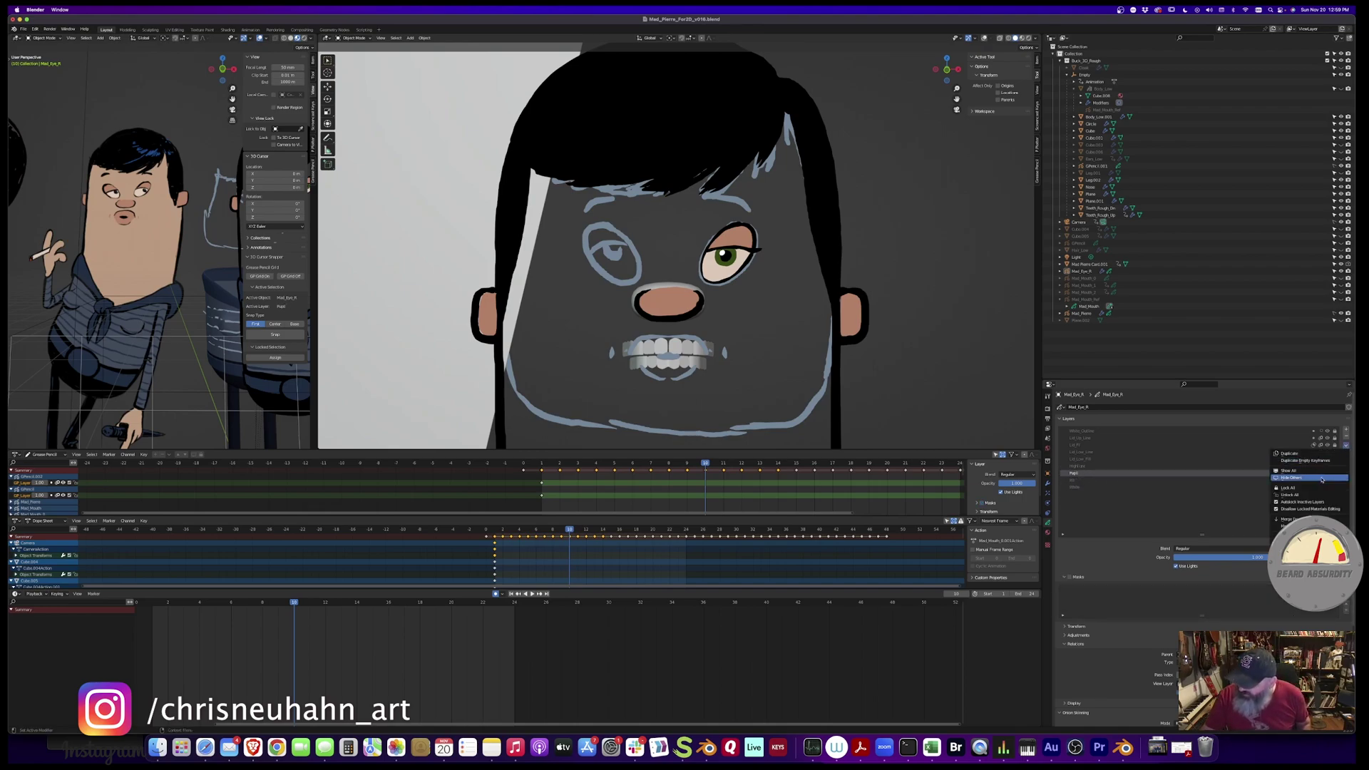
click(1283, 519)
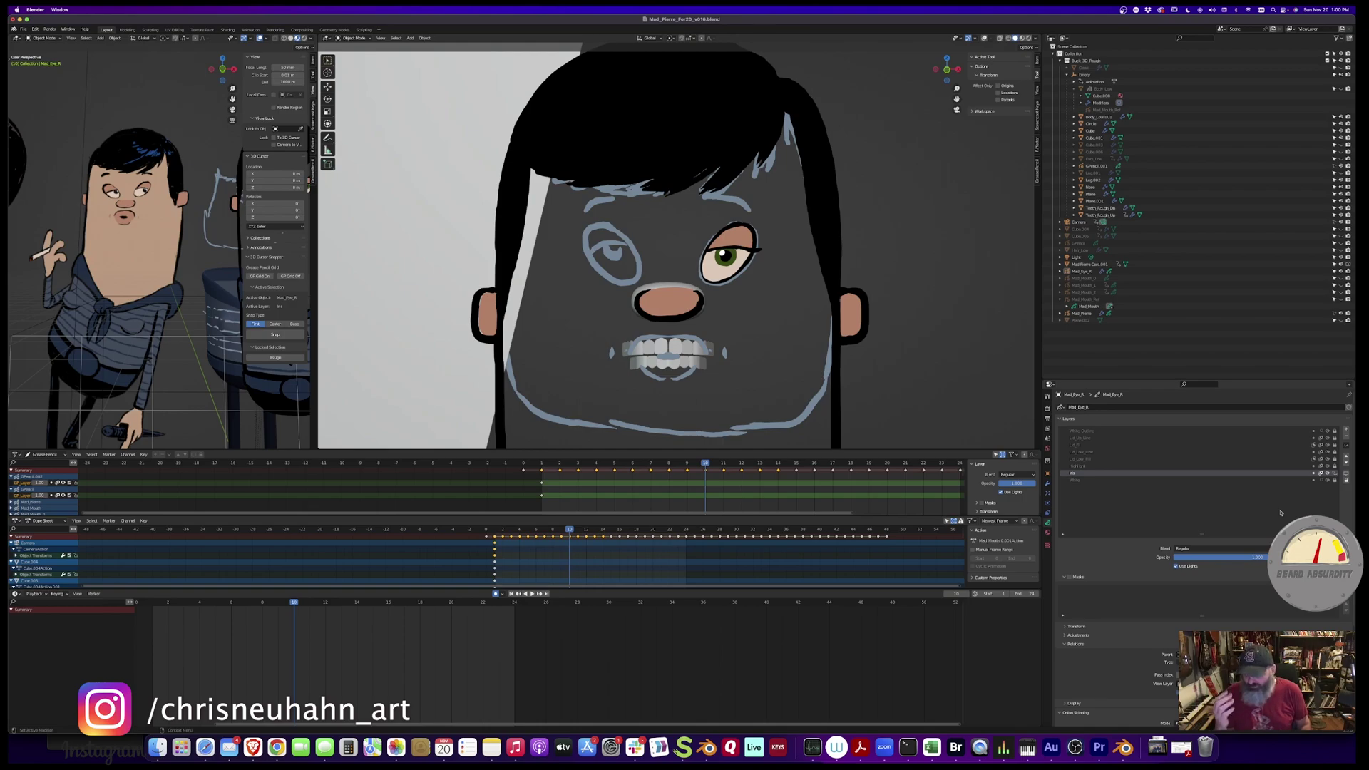
Mask the merged iris layer with White, then test it by shifting the Offset Location X
click(1070, 578)
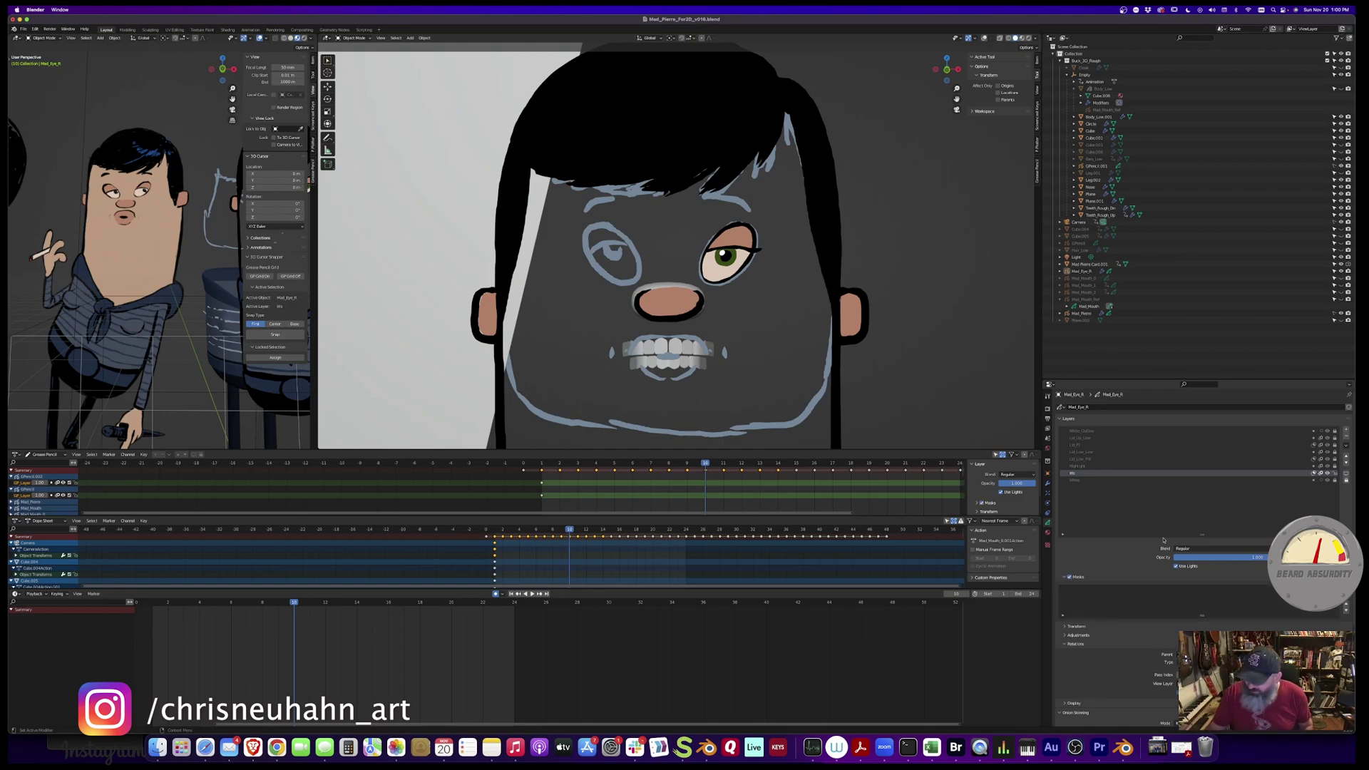
click(1073, 473)
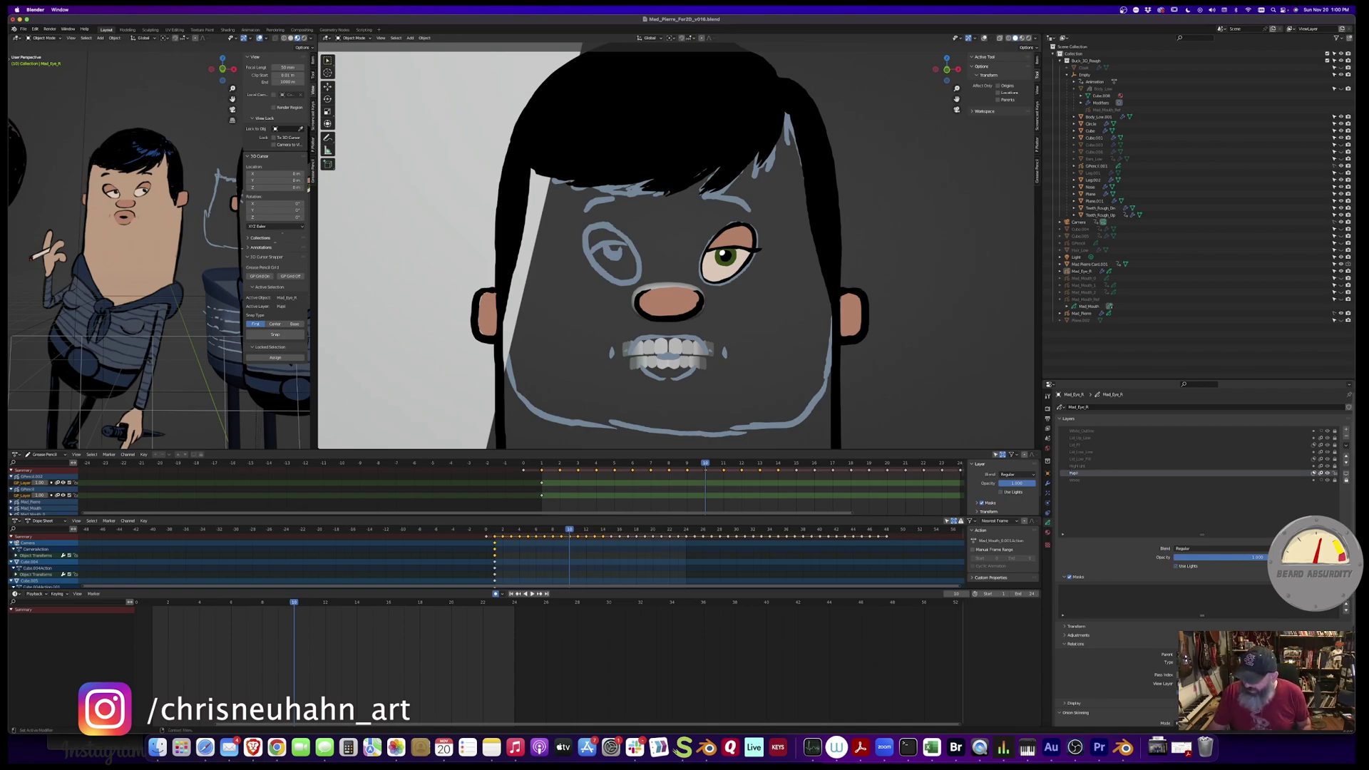
click(1345, 592)
click(1311, 663)
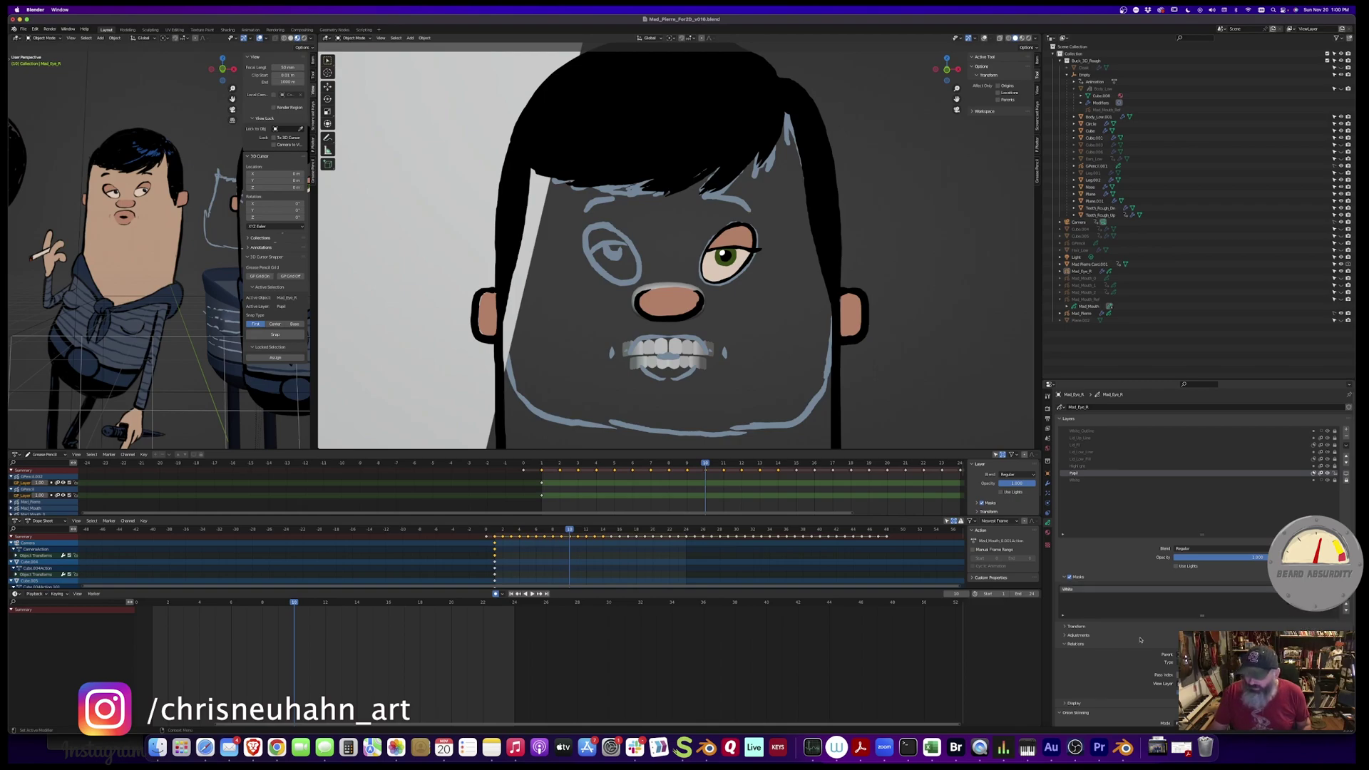
click(1048, 486)
mouse_move(1262, 597)
mouse_down()
mouse_move(1273, 598)
mouse_move(1262, 608)
mouse_up()
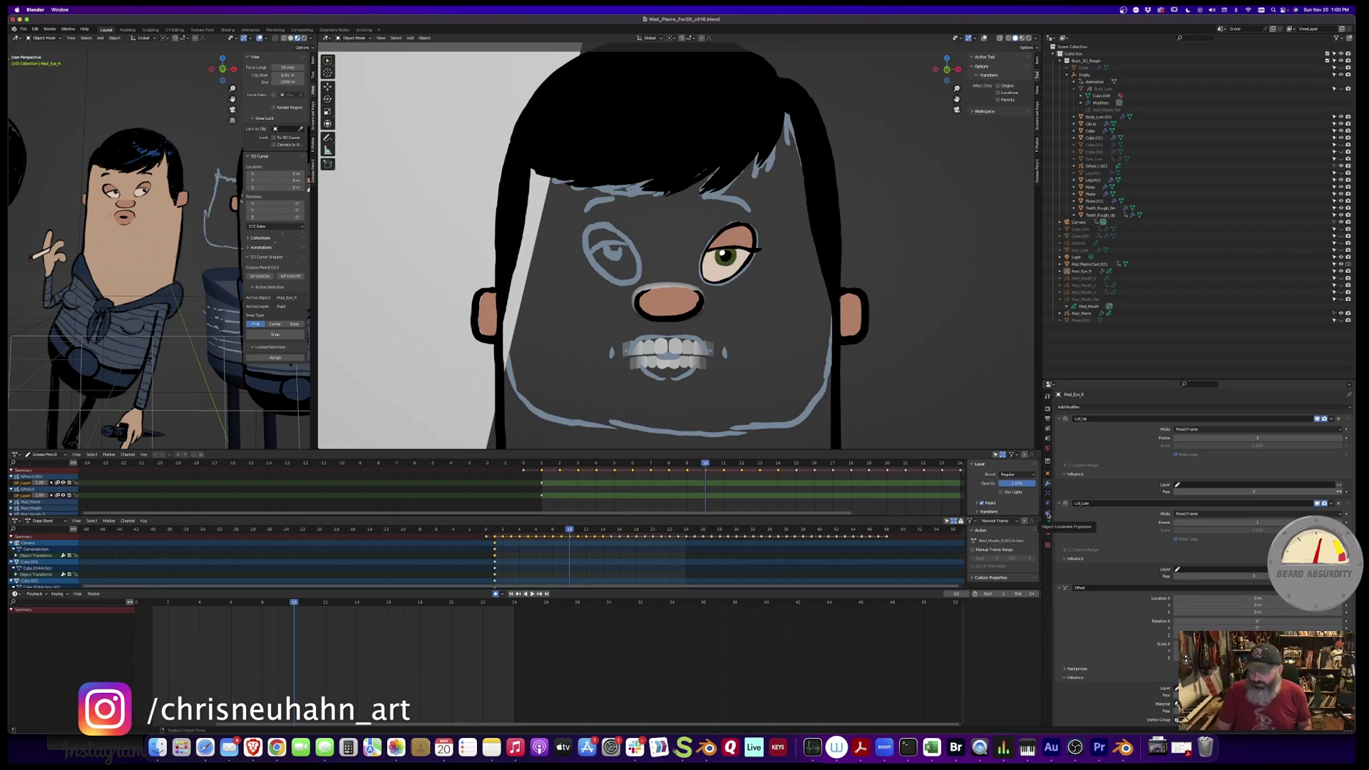
Show the eye's Material properties
click(1048, 532)
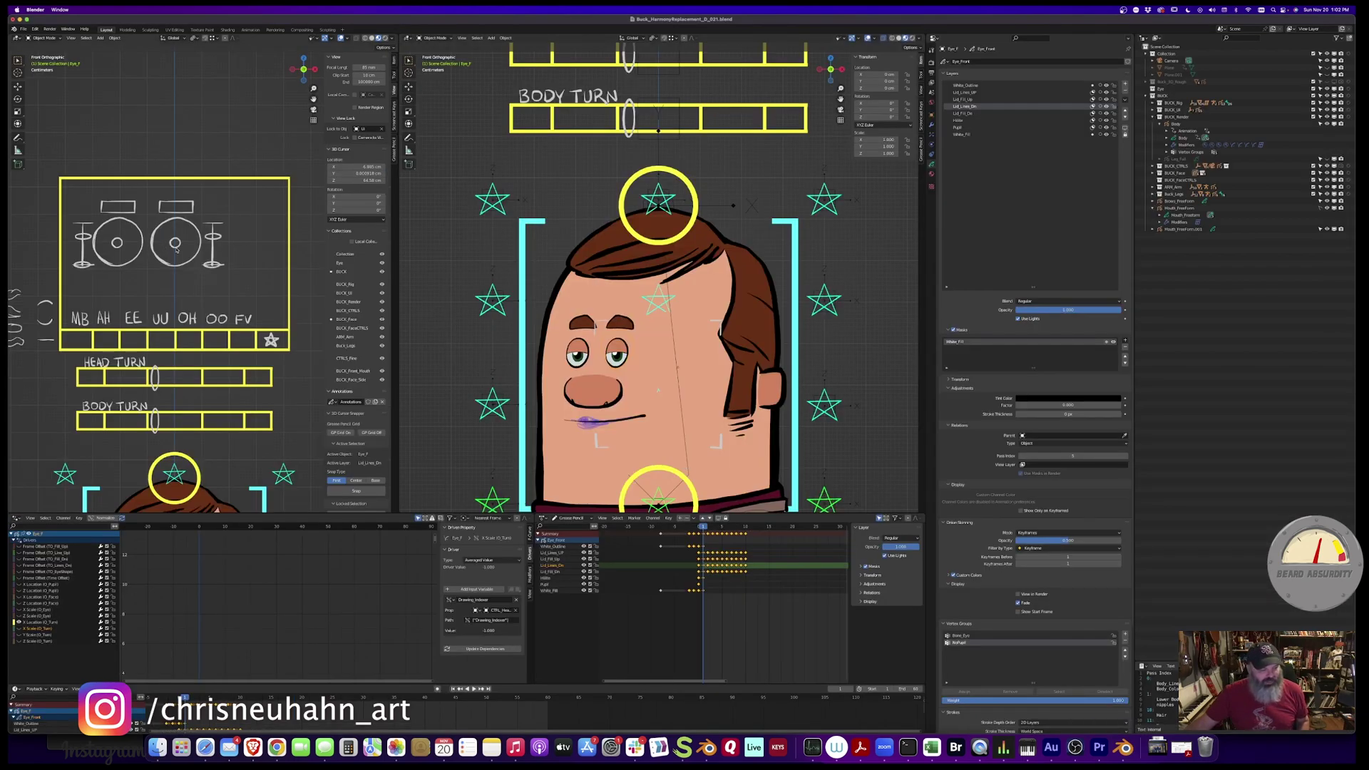
click(132, 248)
shift+click(117, 244)
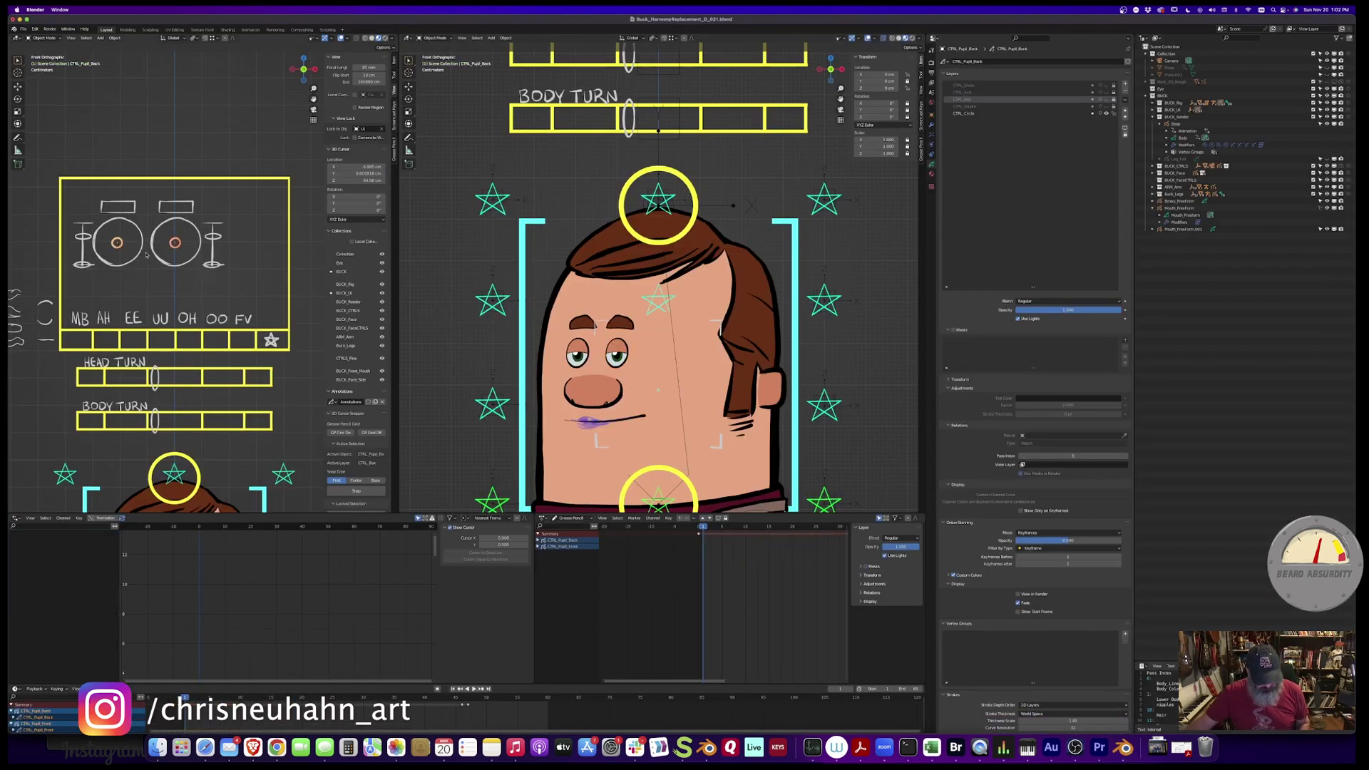
key(g)
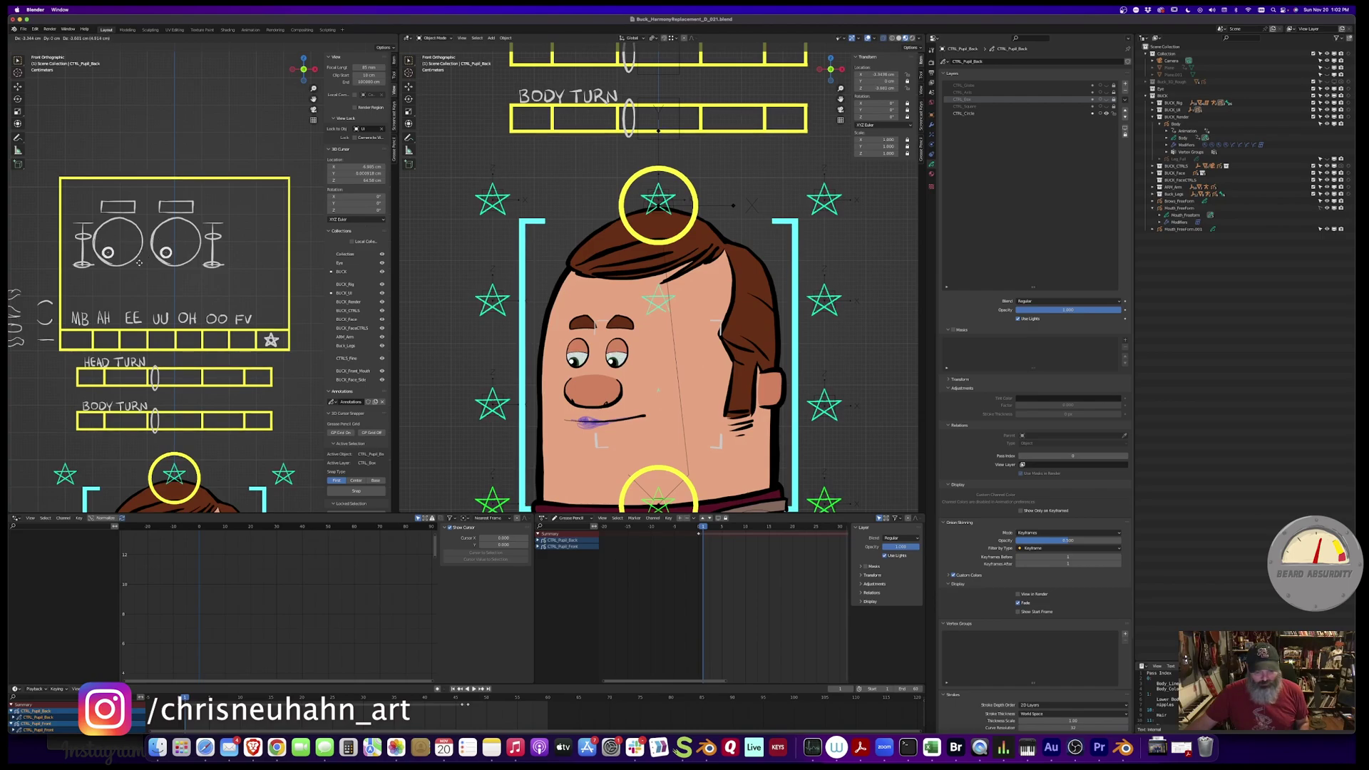
click(146, 274)
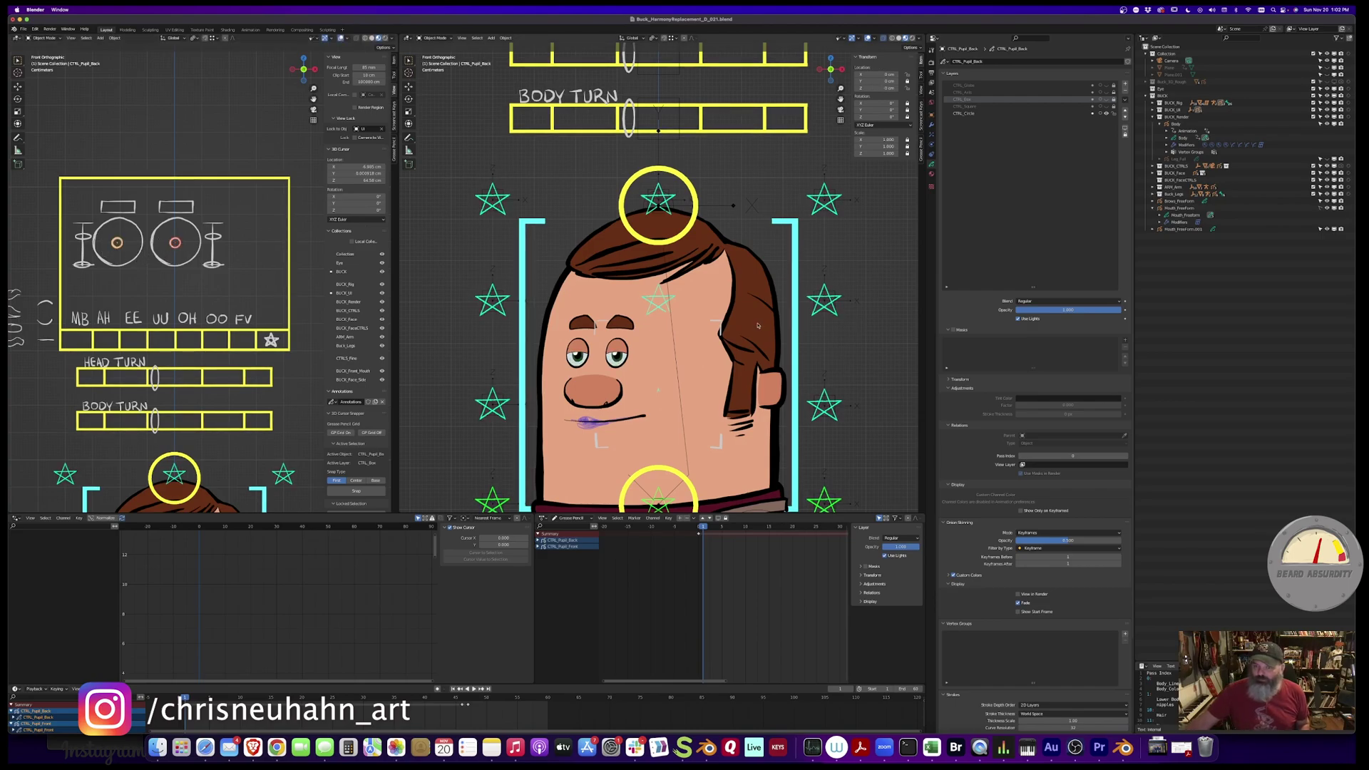